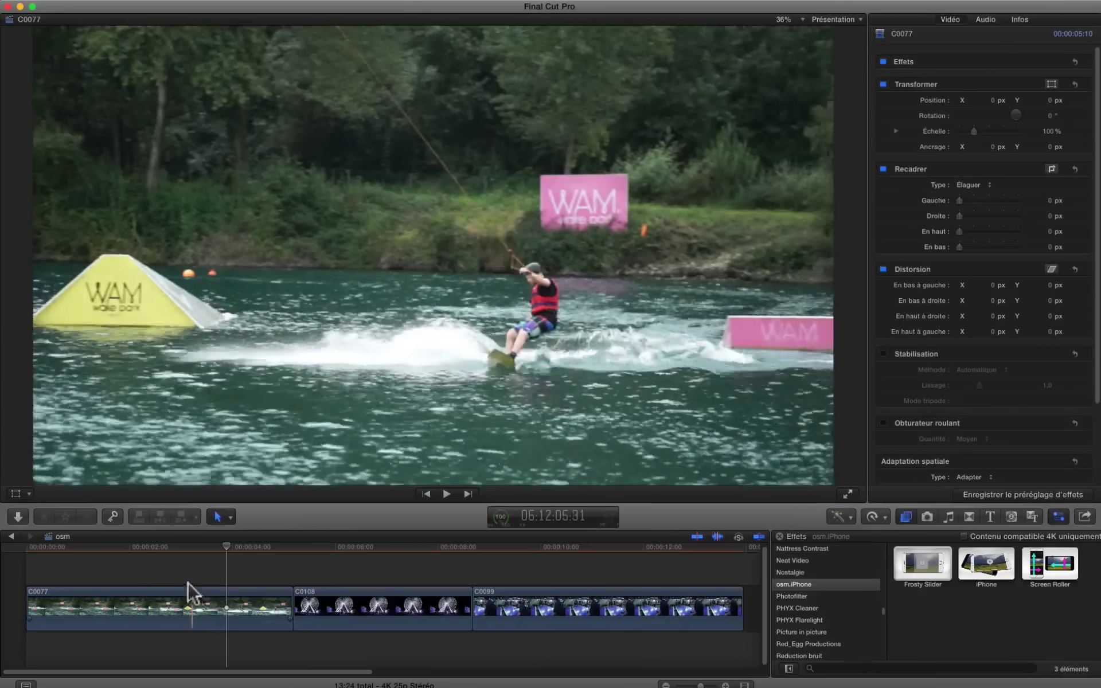
Combine the three timeline clips C0077, C0108 and C0099 into a compound clip named osm Plan in the Ronce 2015 event.
left_click_drag(184, 575, 545, 625)
right_click(545, 614)
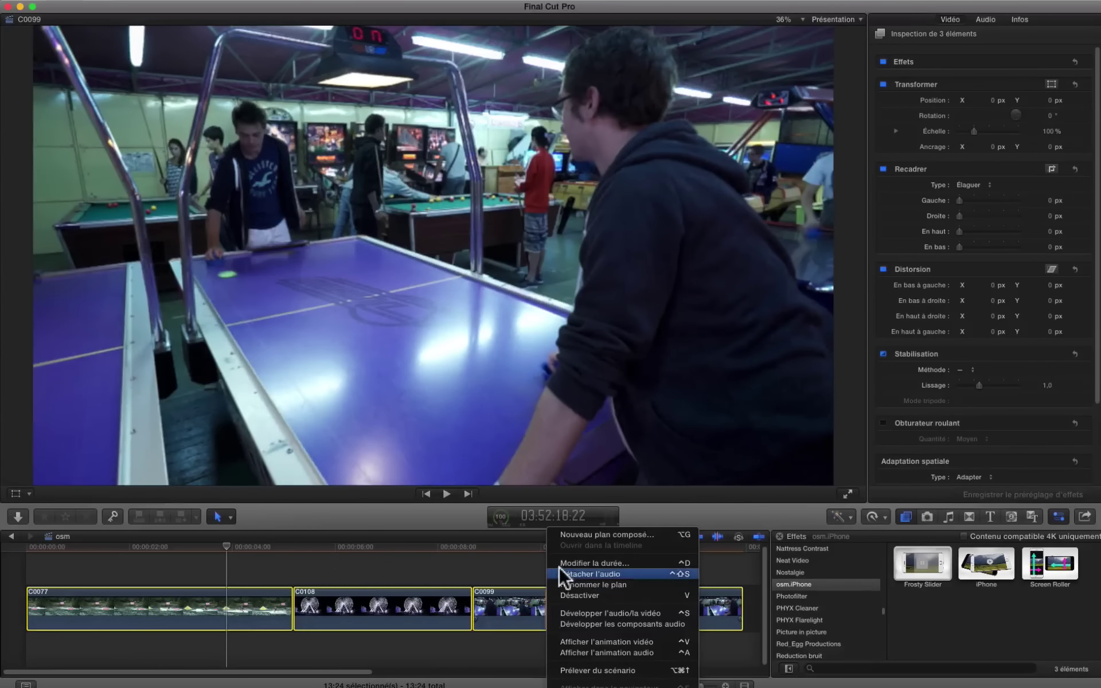
left_click(604, 535)
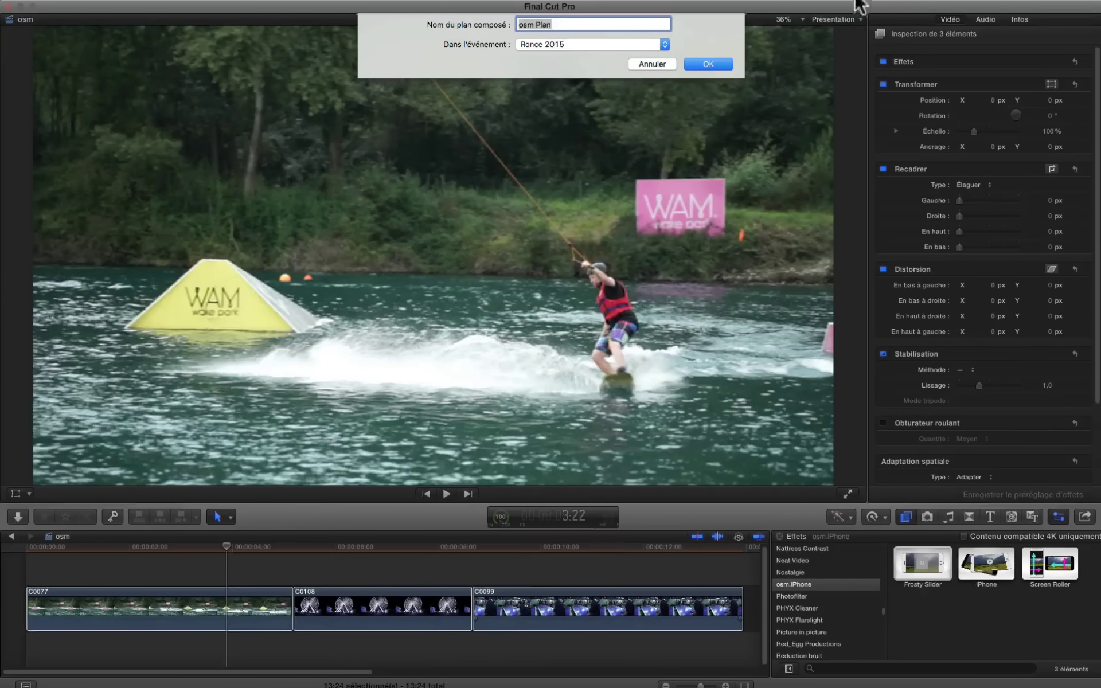
left_click(712, 65)
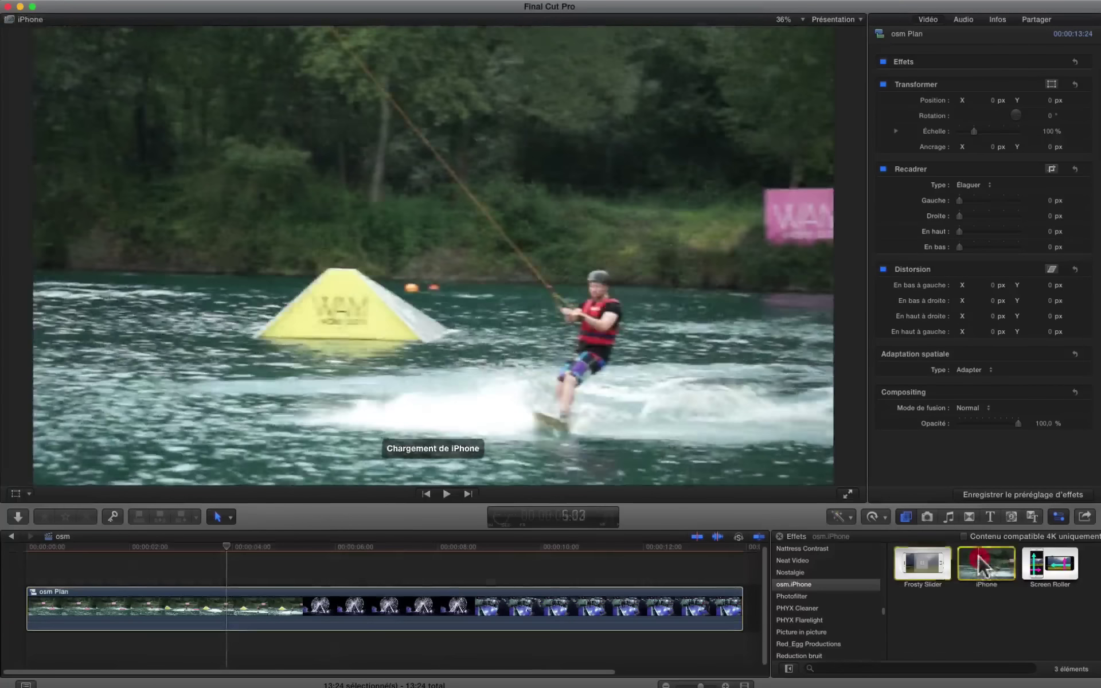
Apply the iPhone effect from the osm.iPhone category to the compound clip, leaving its on-screen Controls enabled.
left_click_drag(987, 565, 367, 599)
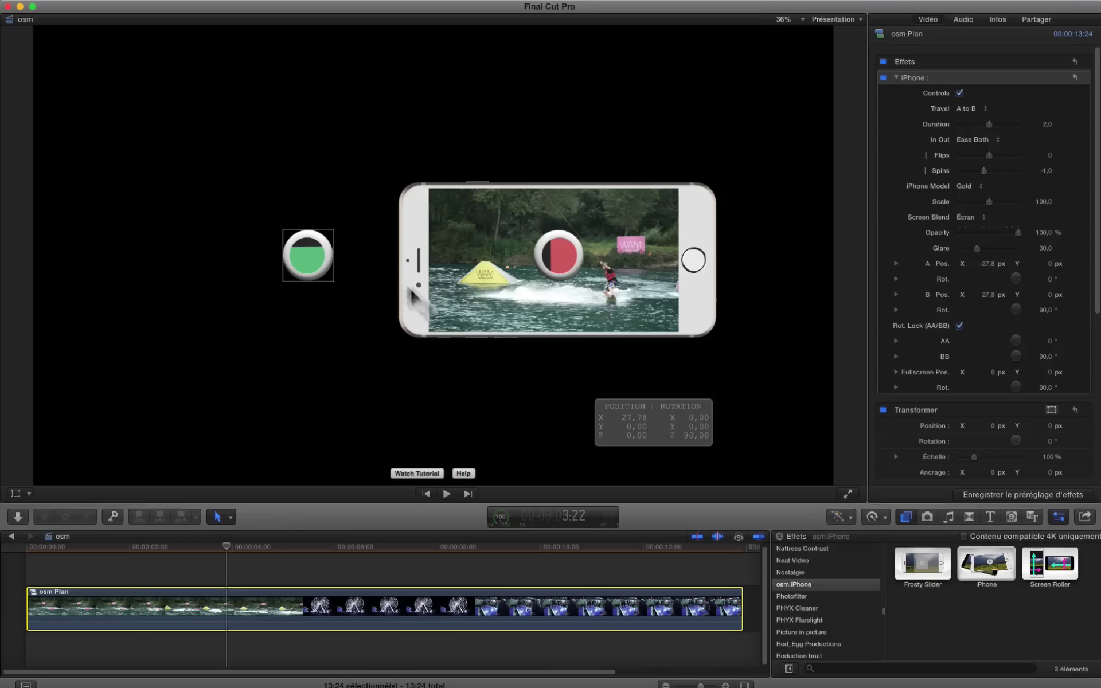
left_click(959, 93)
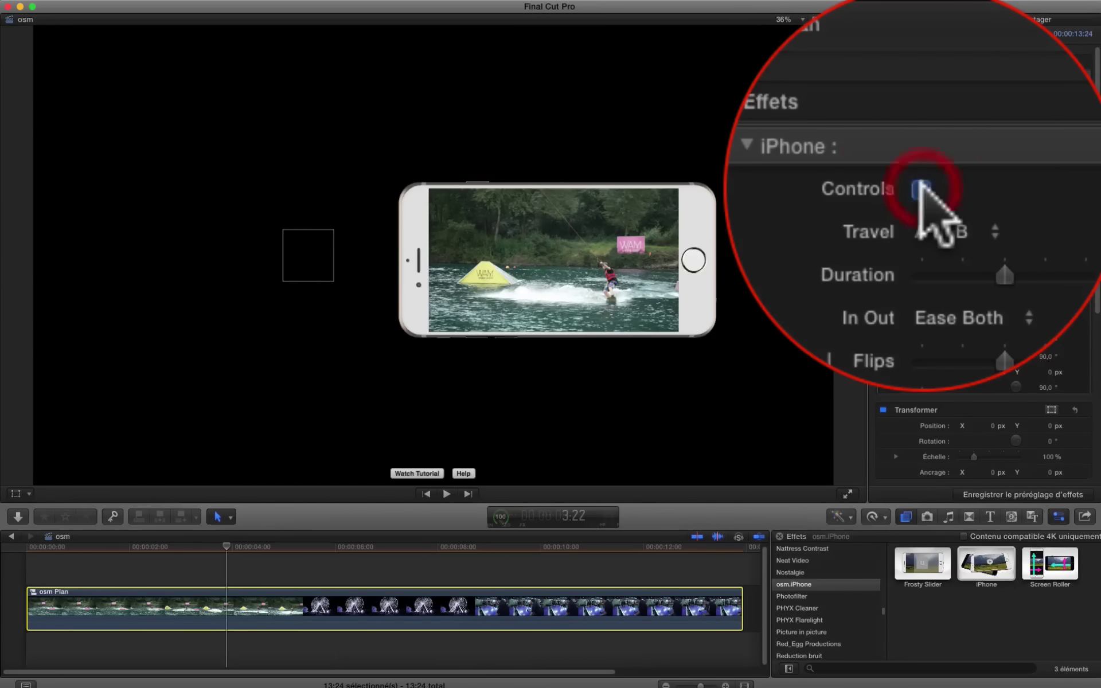
left_click(959, 93)
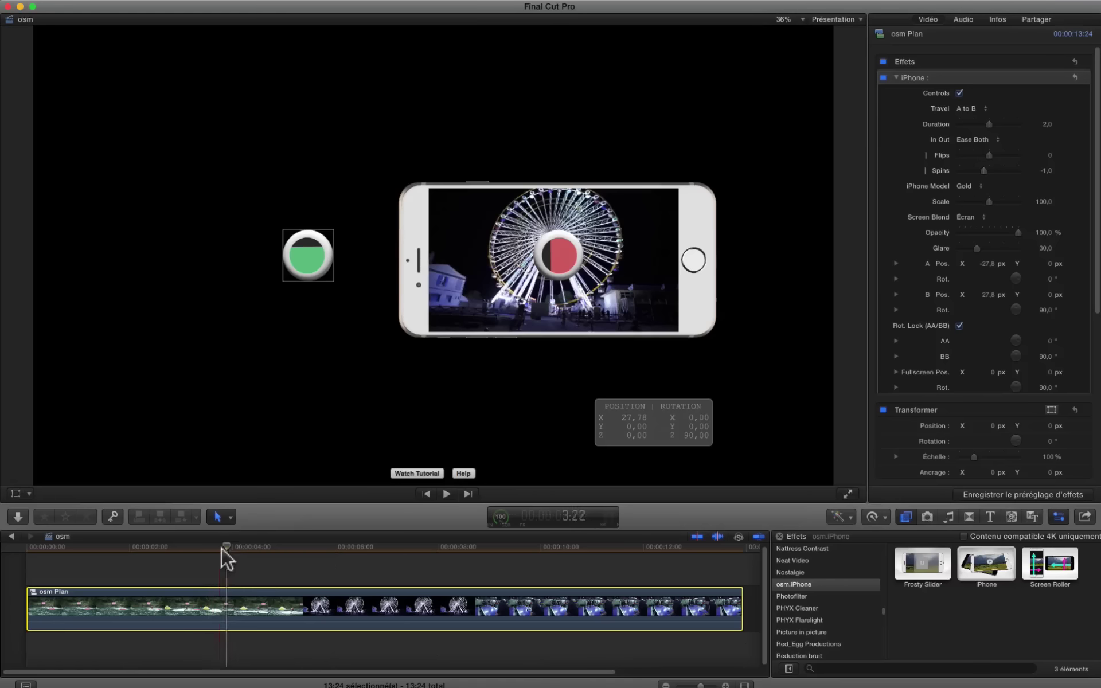
Scrub the opening seconds of the compound clip to preview the phone's travel from A to B, and return to the start.
left_click(193, 555)
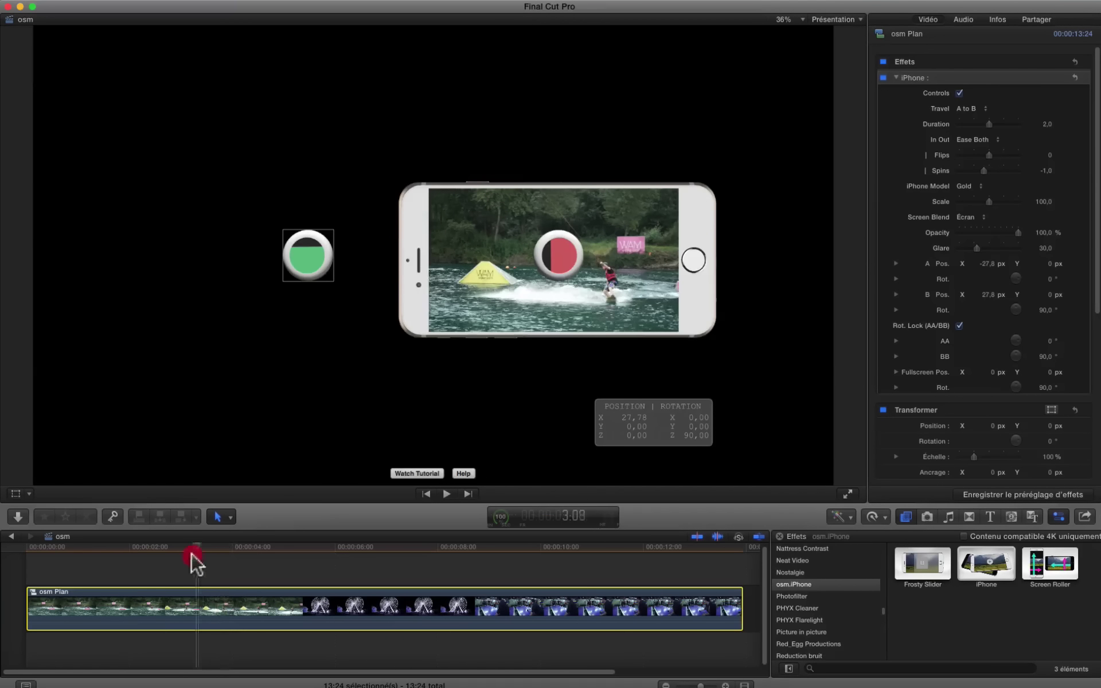
left_click_drag(193, 559, 31, 573)
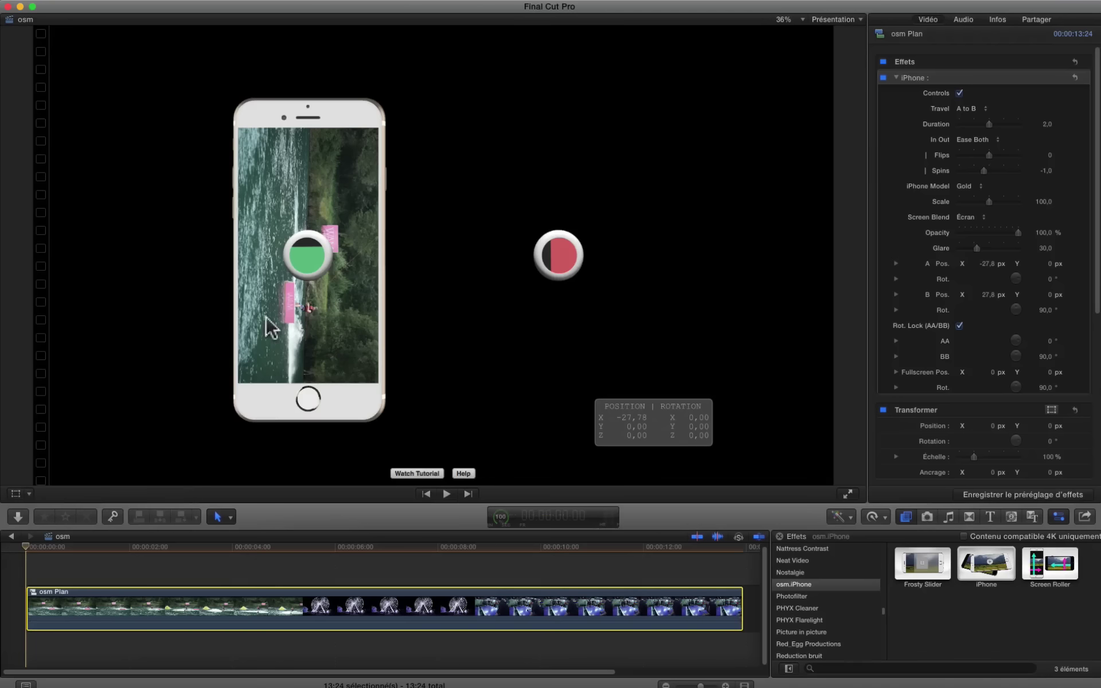
left_click(30, 544)
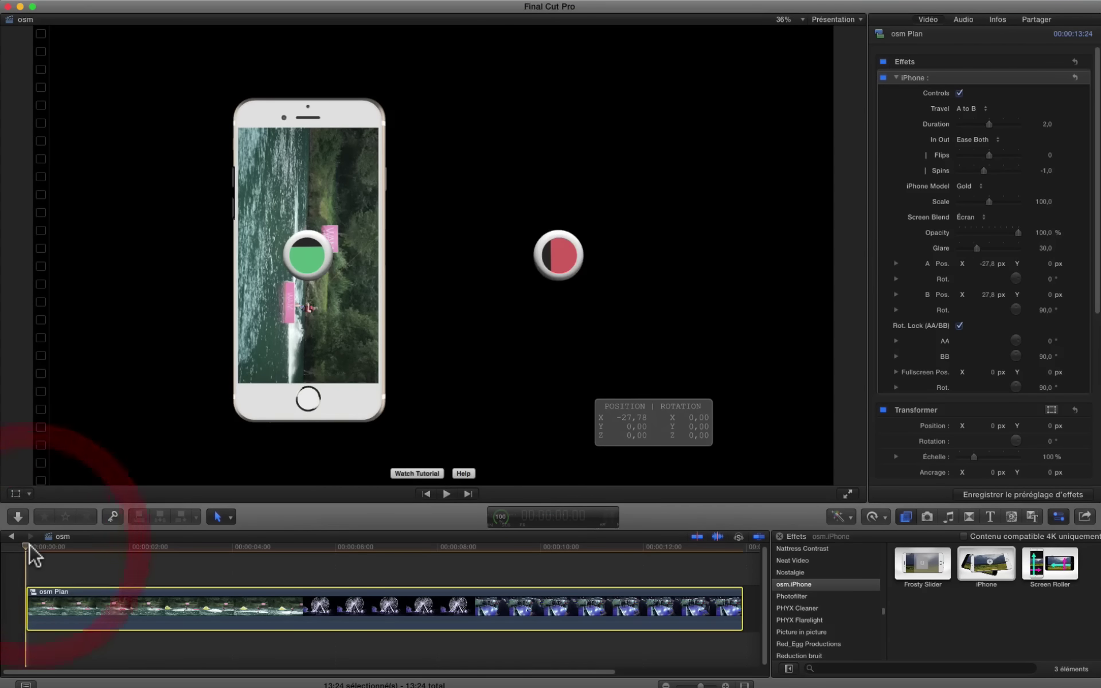
left_click(31, 543)
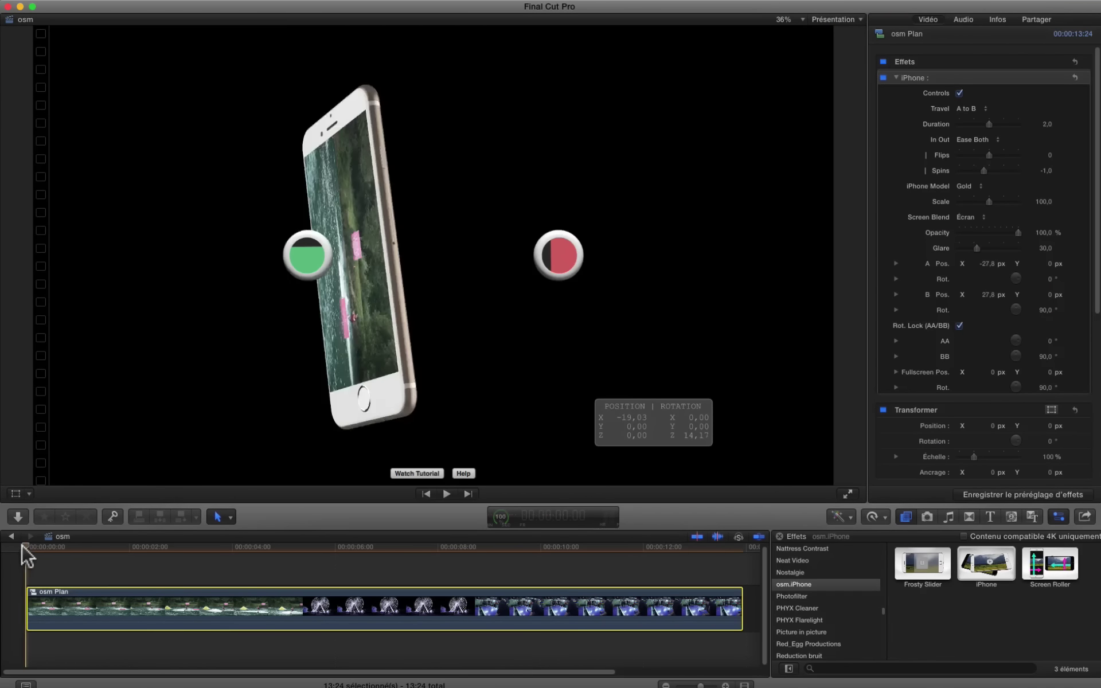
left_click(23, 545)
left_click_drag(23, 545, 136, 557)
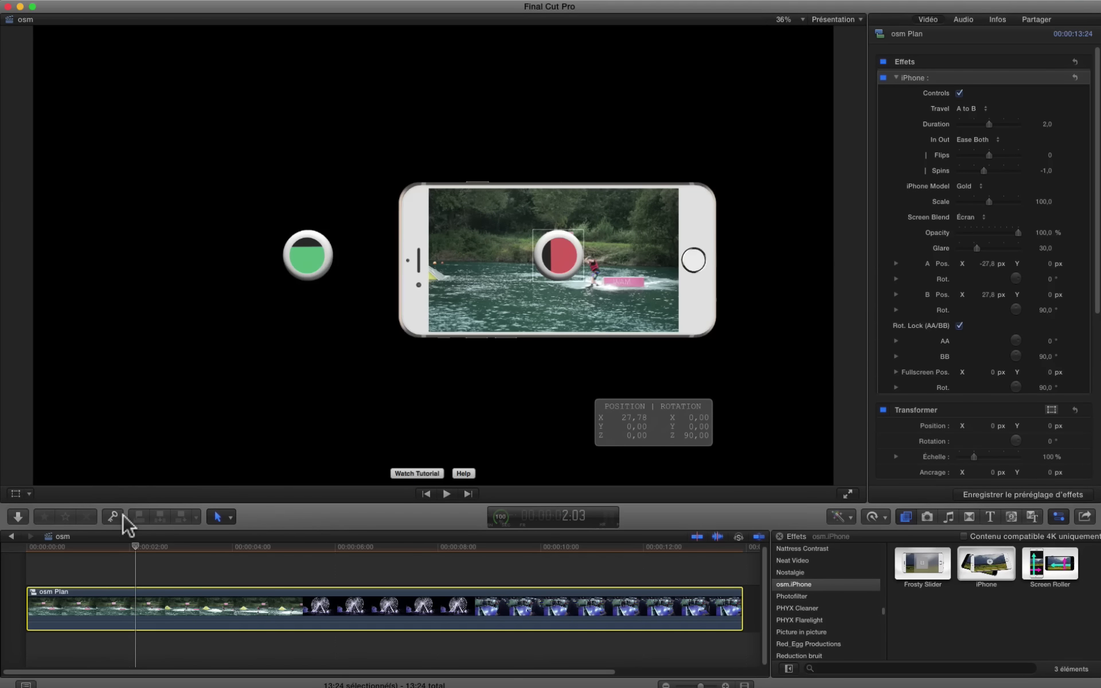
left_click_drag(141, 544, 6, 559)
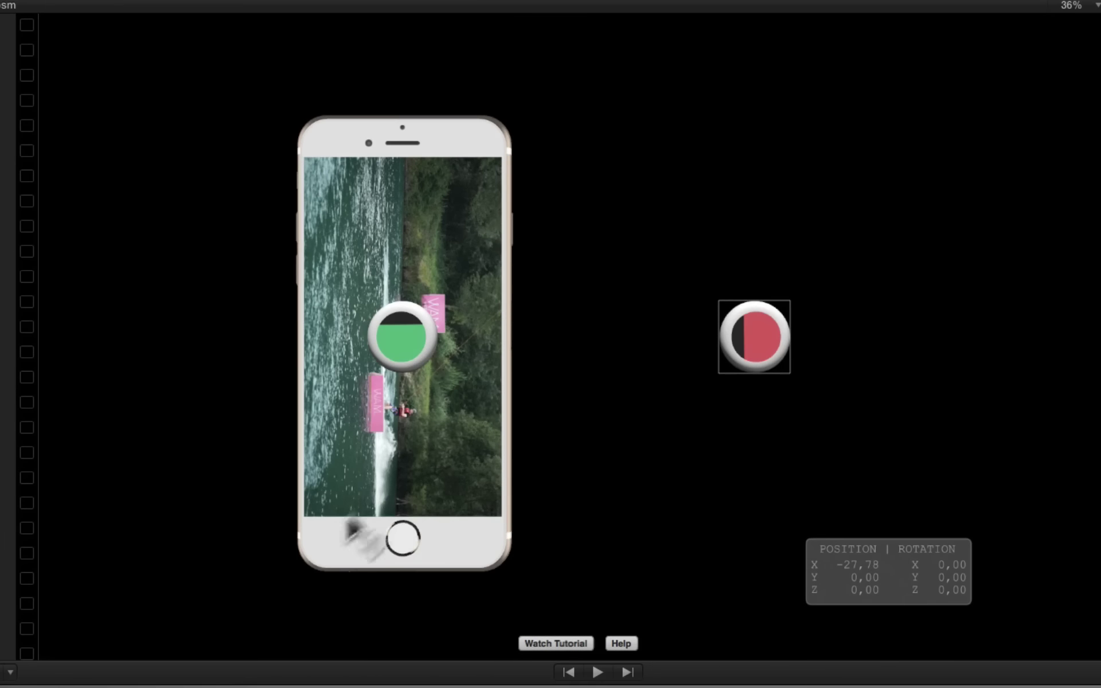
Move the phone's starting point A outward to a horizontal position of -34.5 px.
left_click(403, 331)
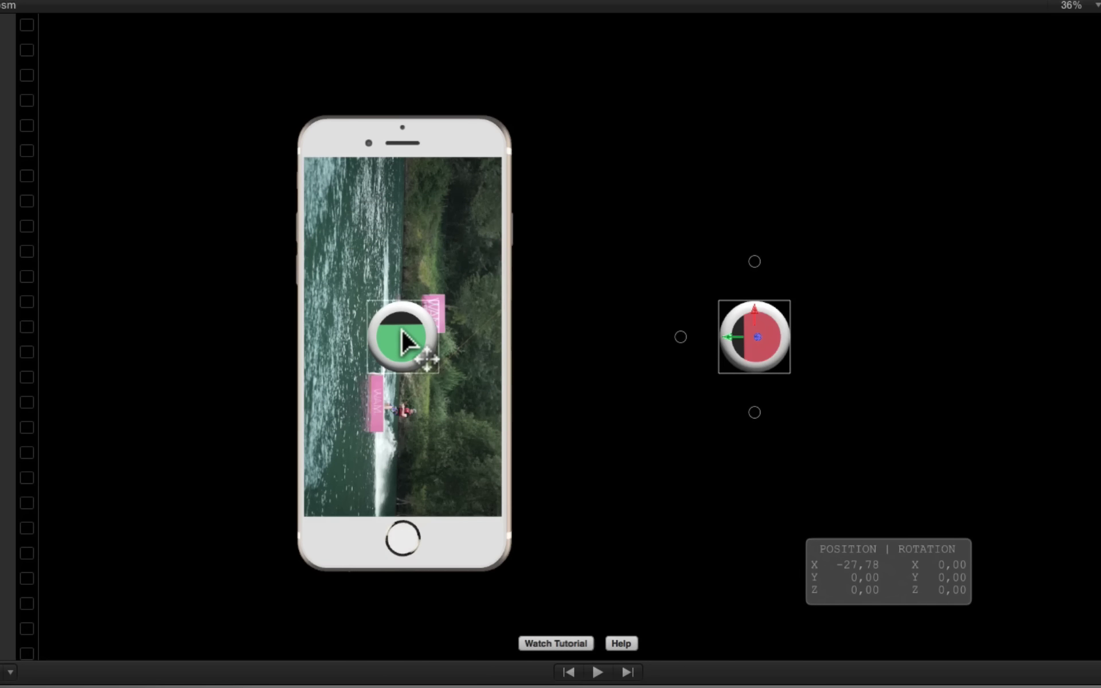
left_click(401, 332)
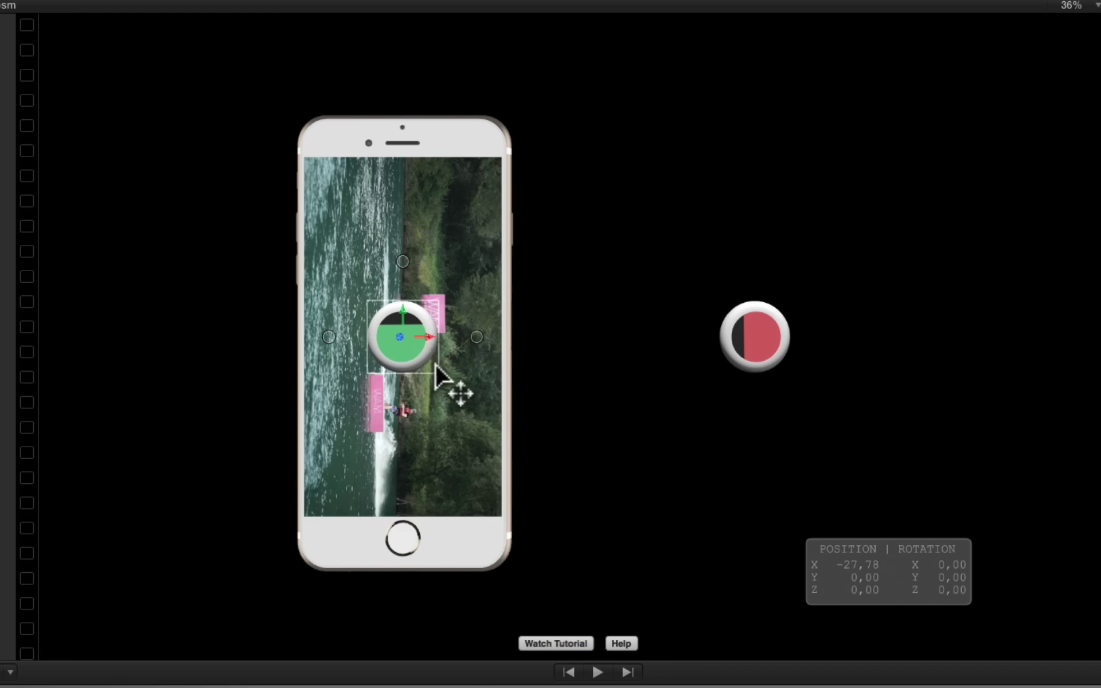
left_click_drag(424, 333, 396, 332)
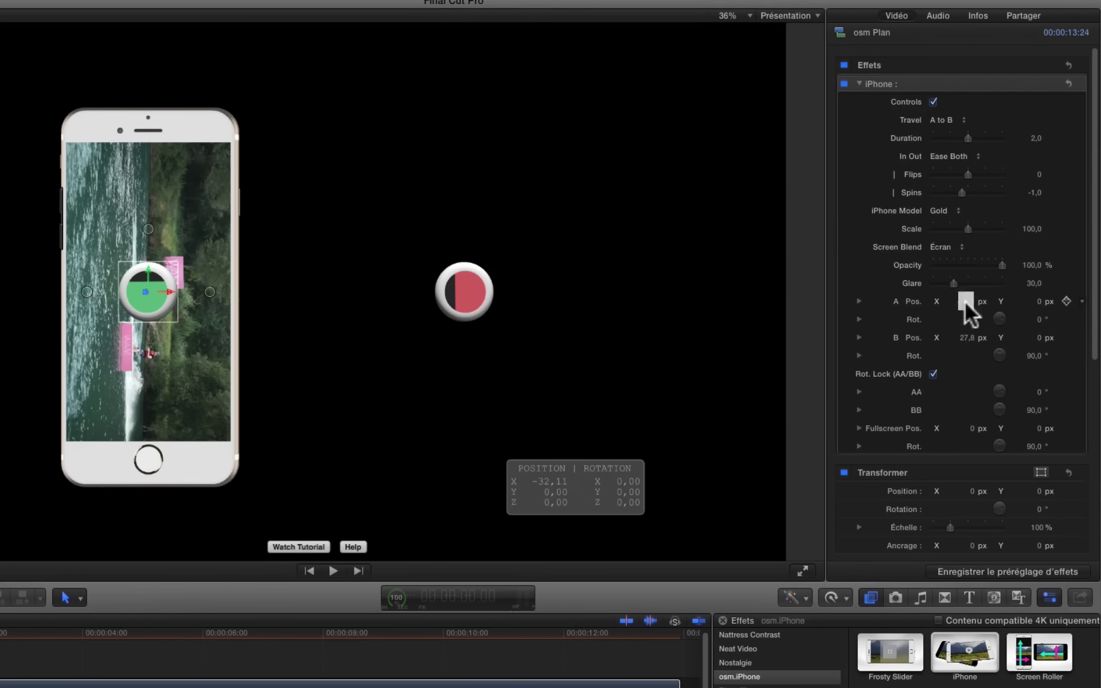
type("-32,4")
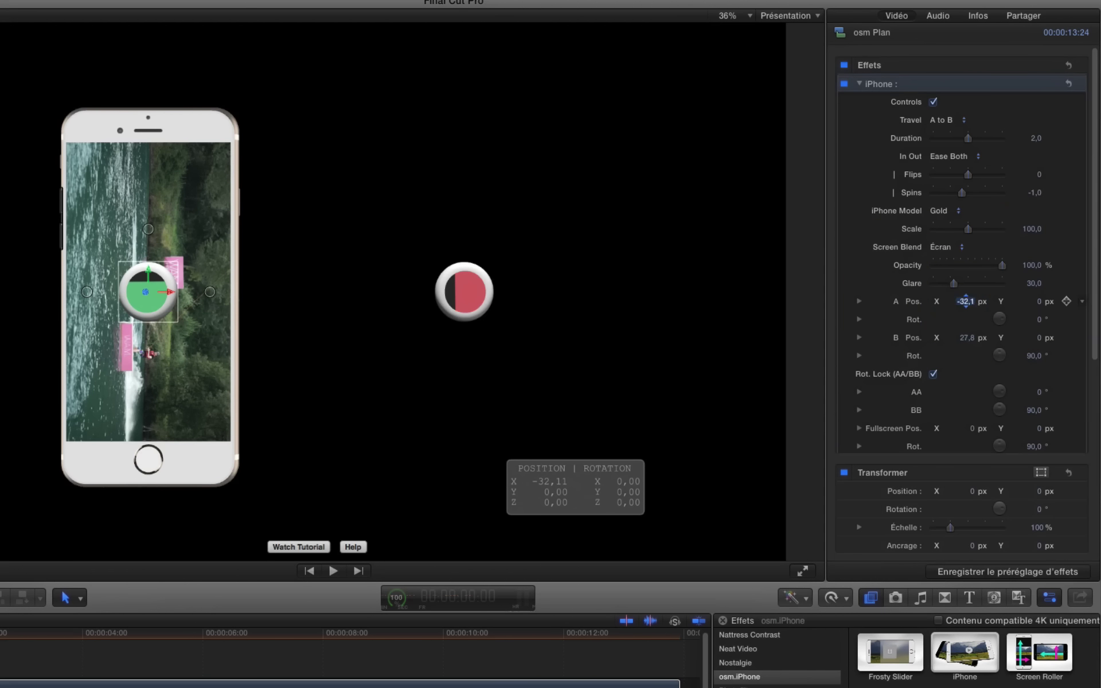
key("Return")
left_click_drag(965, 302, 964, 301)
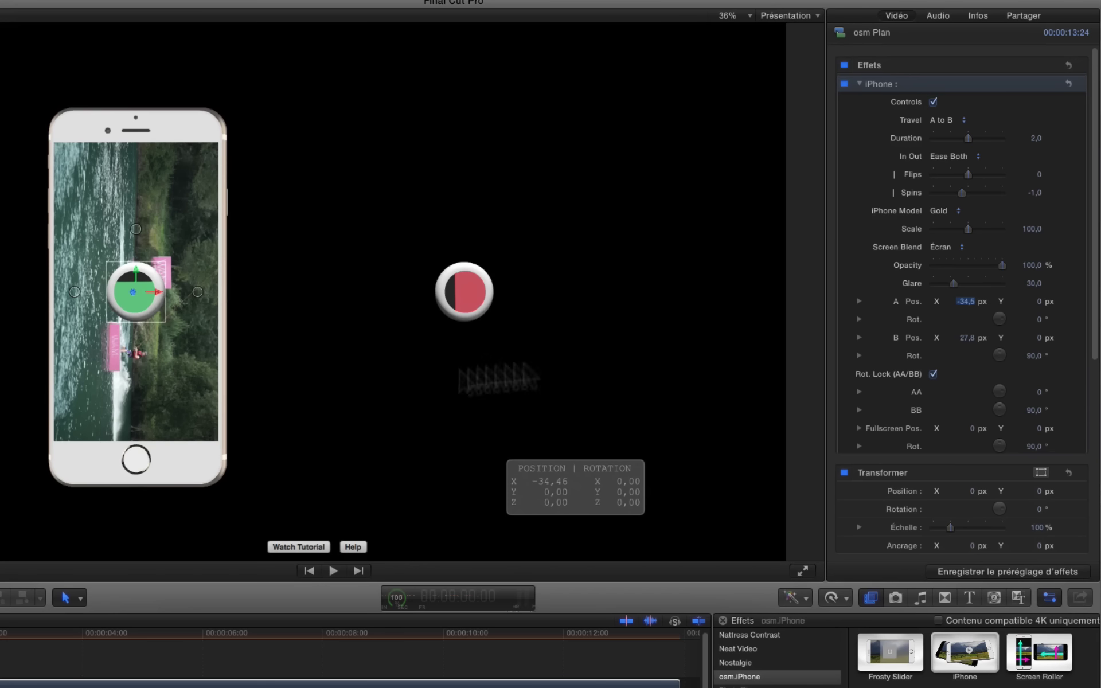
Set the phone's Scale to about 105.97 and rotate point A to about X -13.43°, Y 35.05°.
left_click(967, 338)
left_click(1006, 344)
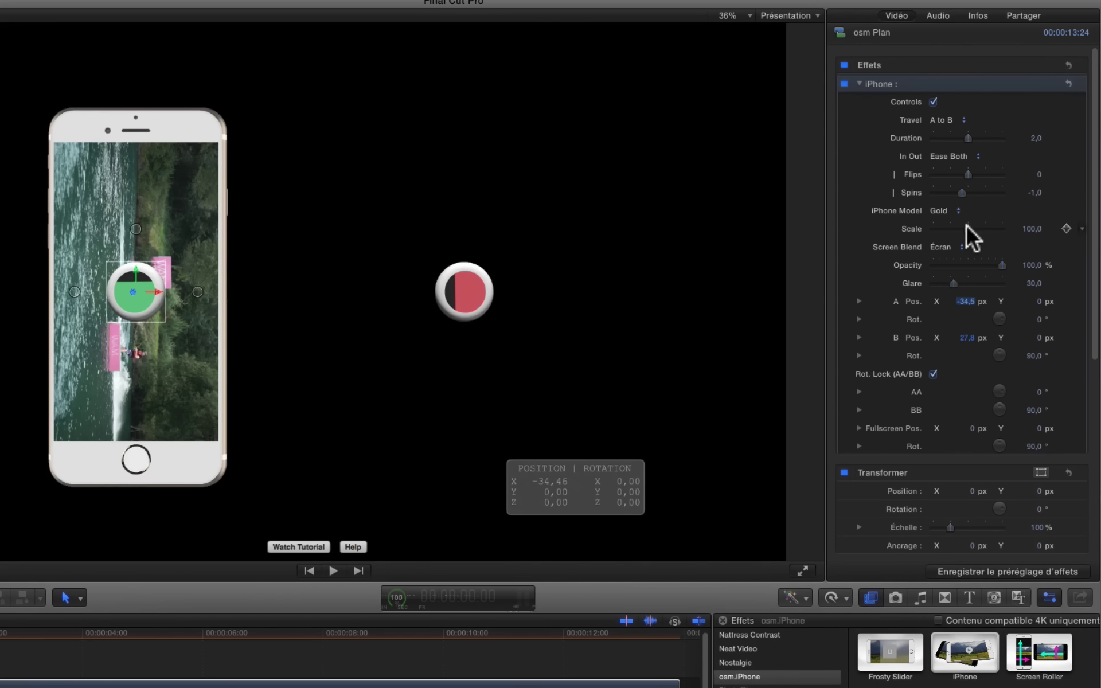
left_click_drag(967, 226, 970, 226)
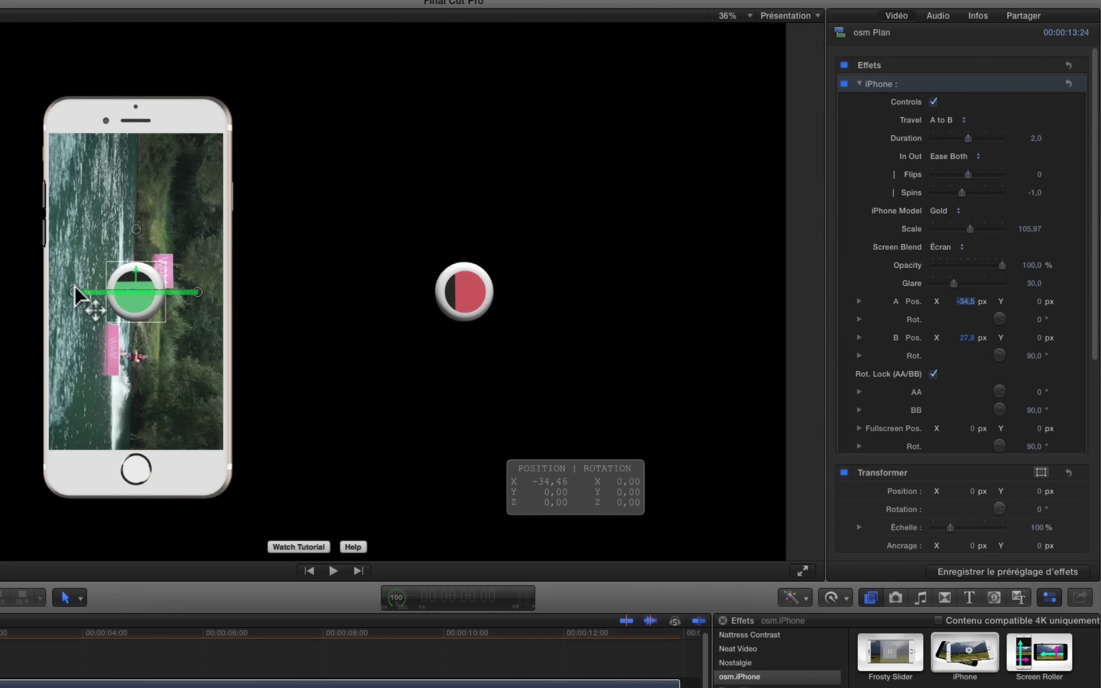
left_click_drag(81, 297, 86, 299)
left_click_drag(139, 230, 49, 418)
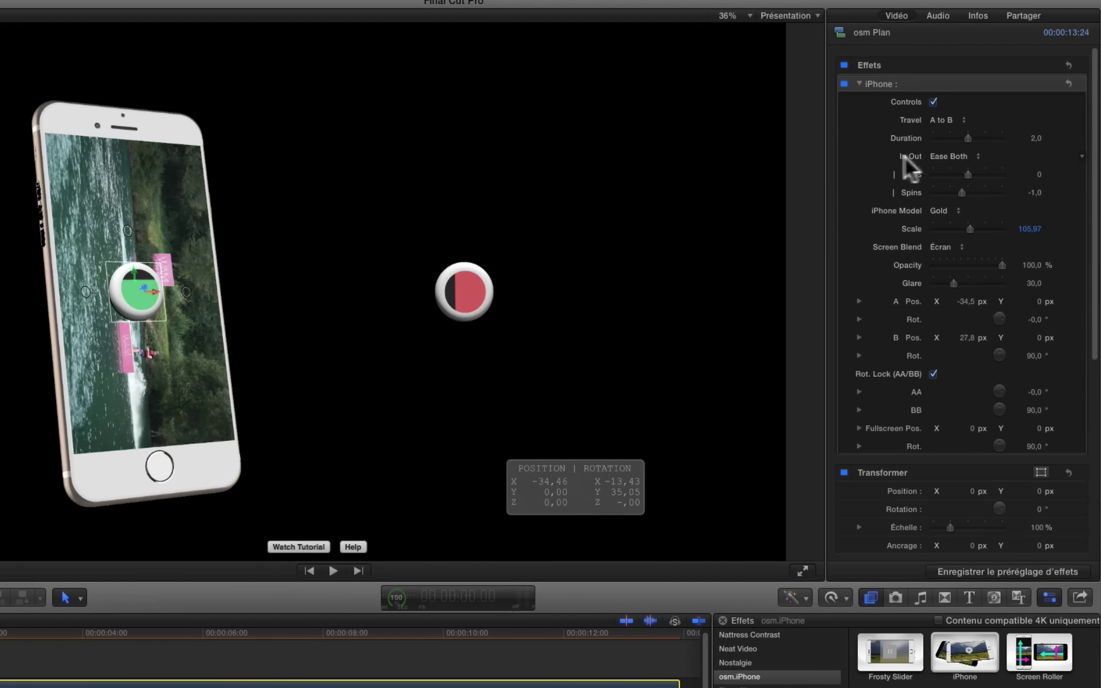
Examine the easing choices offered by the iPhone effect's In Out setting, keeping Ease Both.
left_click(947, 157)
left_click(945, 154)
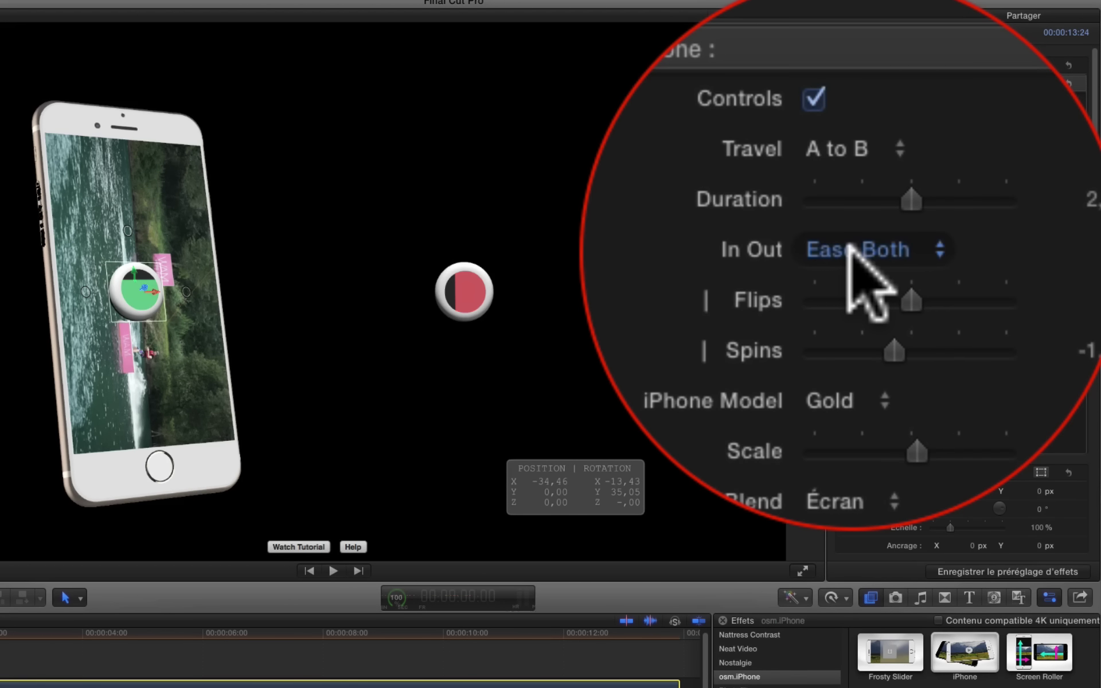
left_click(849, 247)
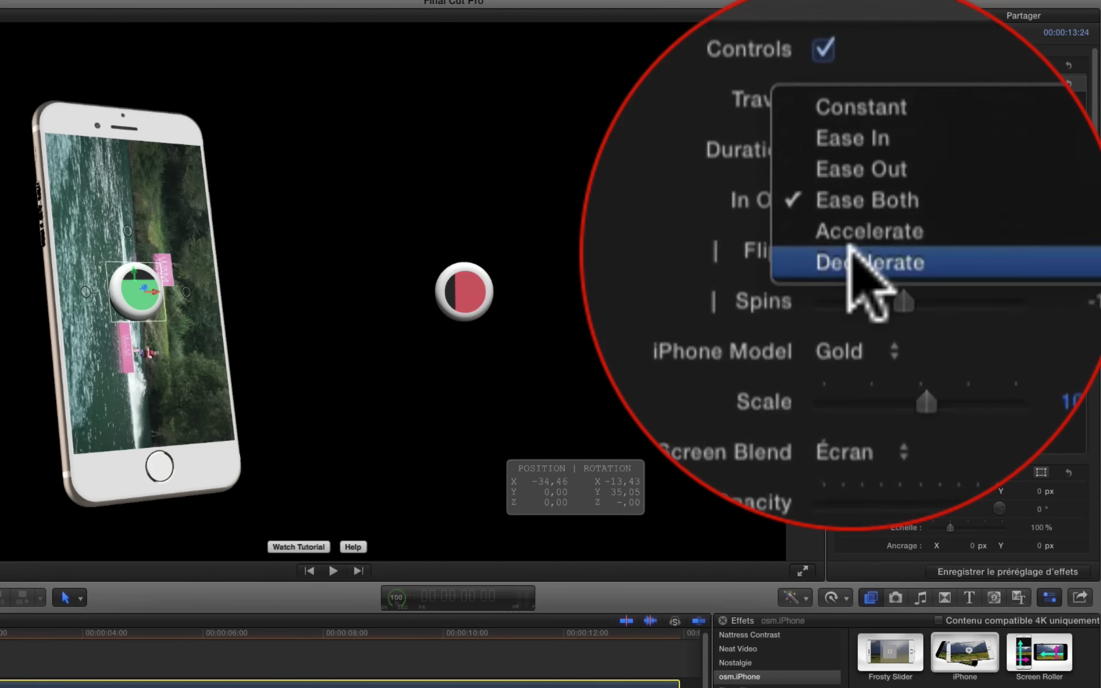
left_click(856, 246)
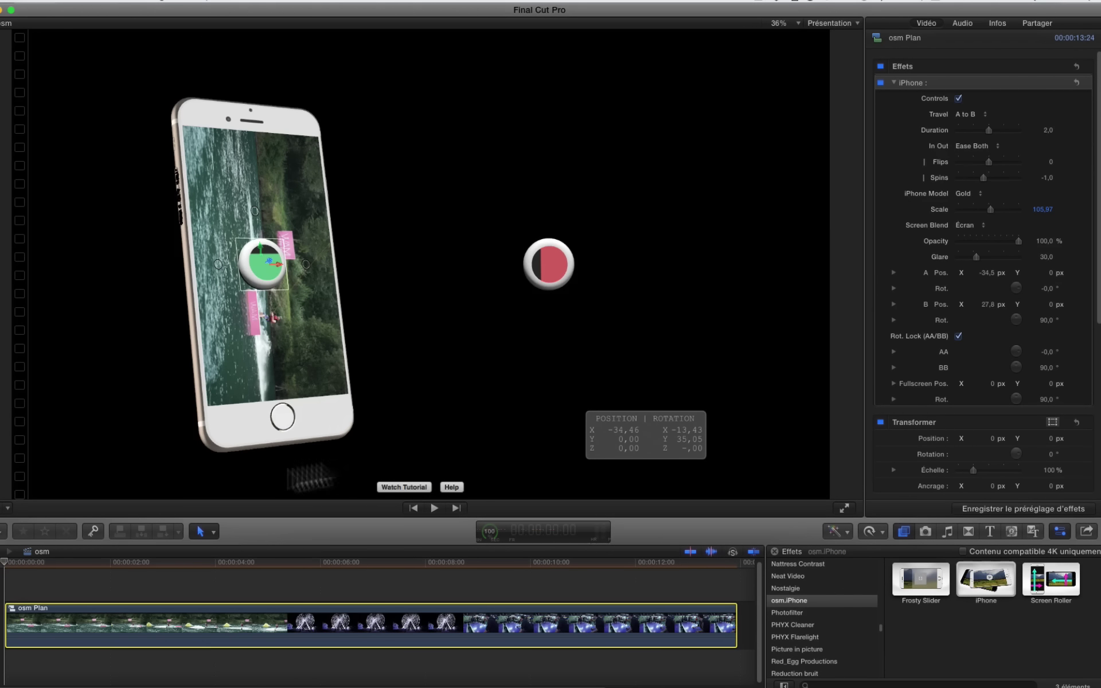
Lengthen the phone animation's Duration to 3.0 and scrub through the move to about 3:15.
left_click(6, 564)
left_click_drag(7, 564, 130, 590)
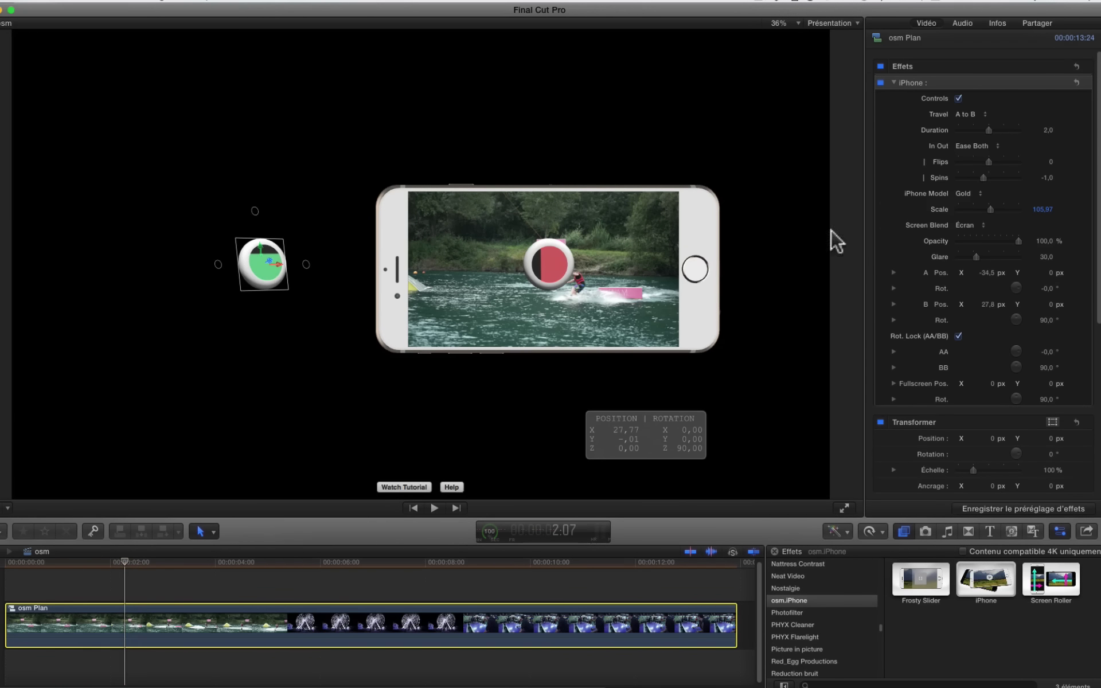
left_click_drag(988, 130, 1004, 130)
left_click_drag(123, 567, 199, 586)
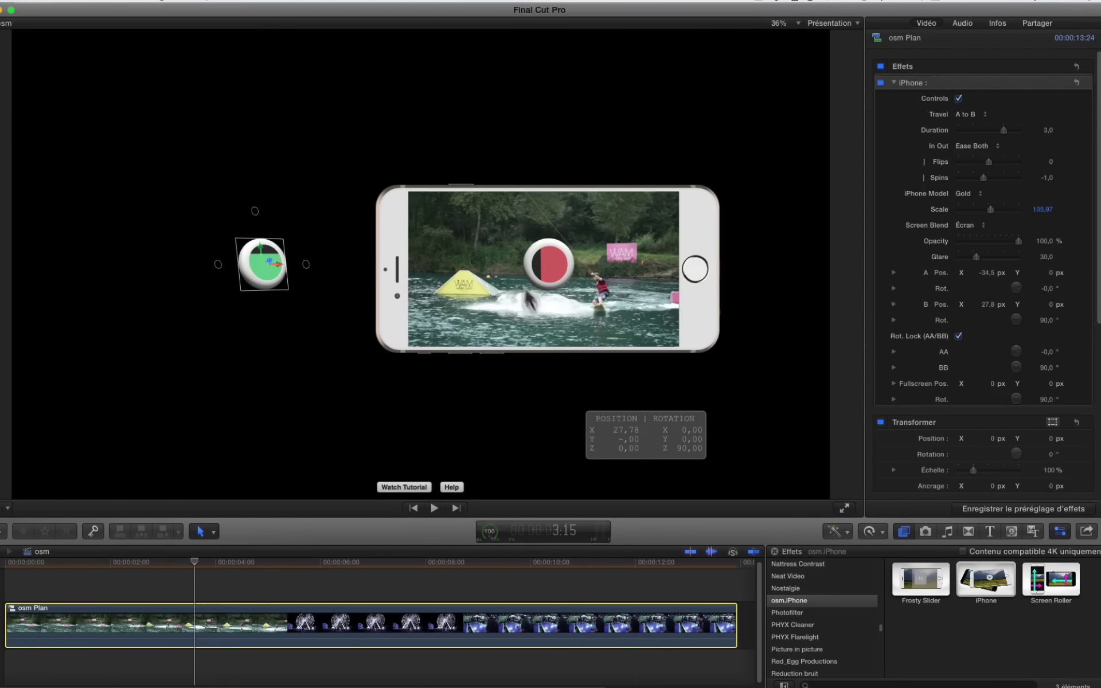
Move the phone's end point B to about X 30.7 px and rotate it to about X -23.83°, Y -32.91°, Z 98.99°.
left_click(545, 269)
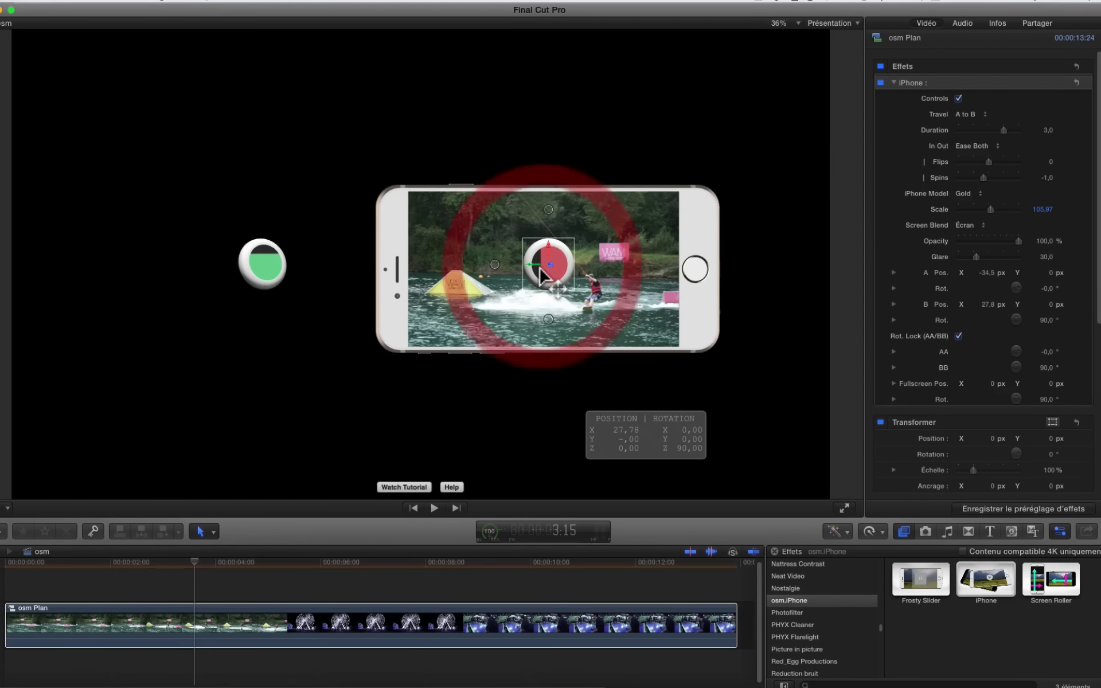
left_click_drag(539, 269, 553, 266)
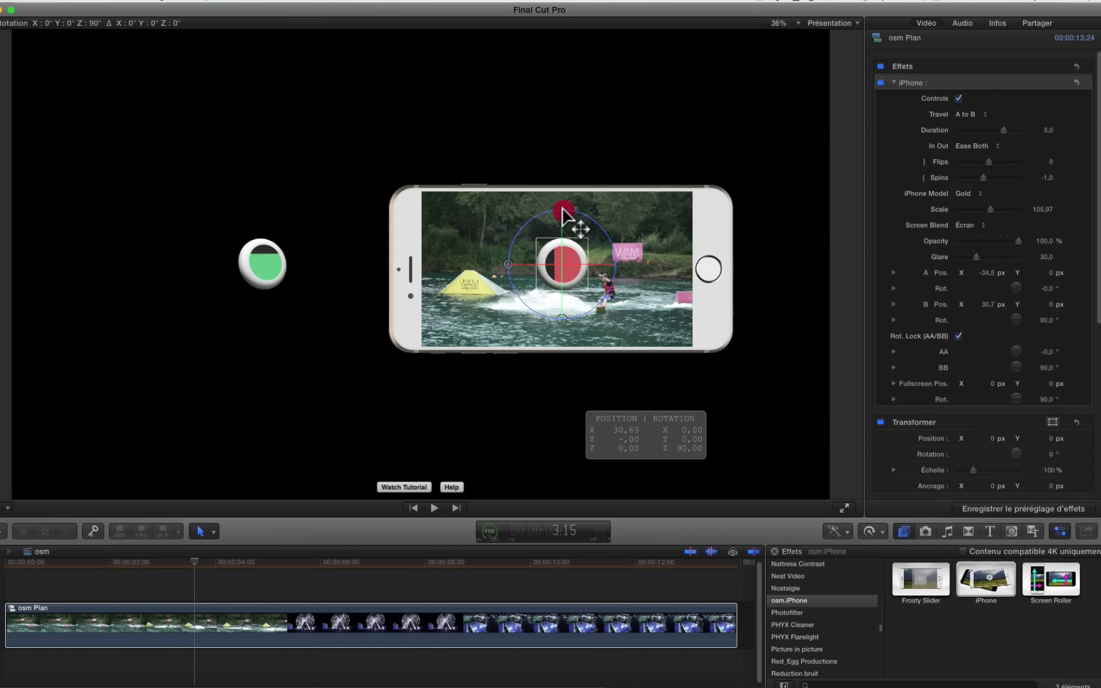
left_click_drag(562, 213, 563, 204)
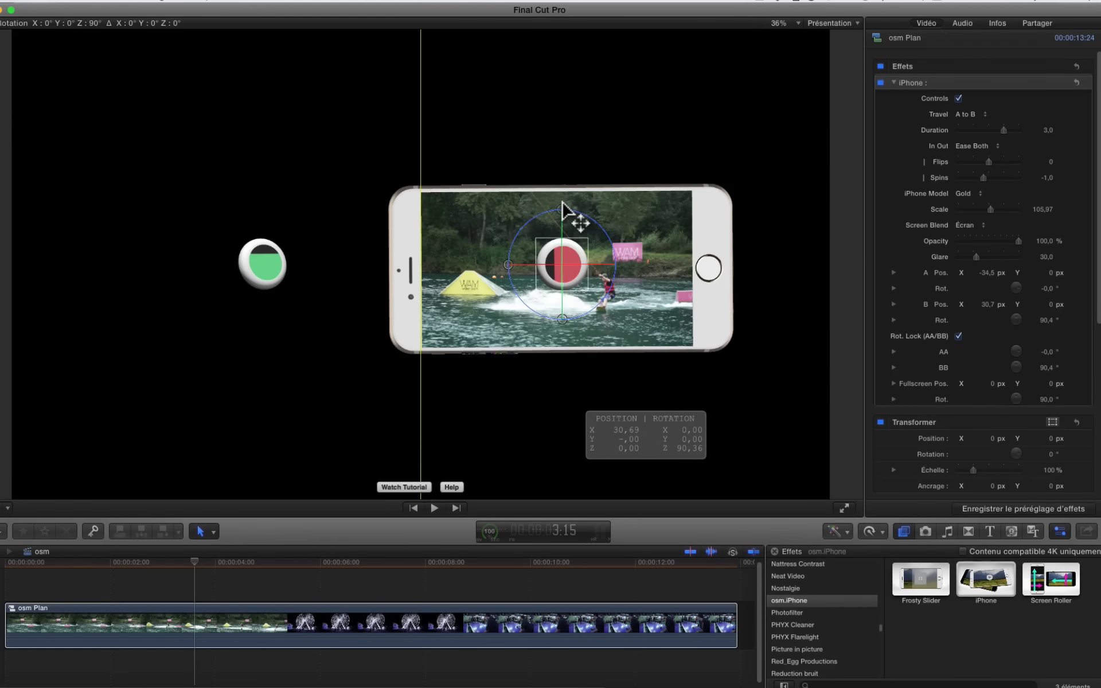
mouse_move(563, 320)
left_mouse_down()
mouse_move(570, 325)
mouse_move(560, 315)
left_mouse_up()
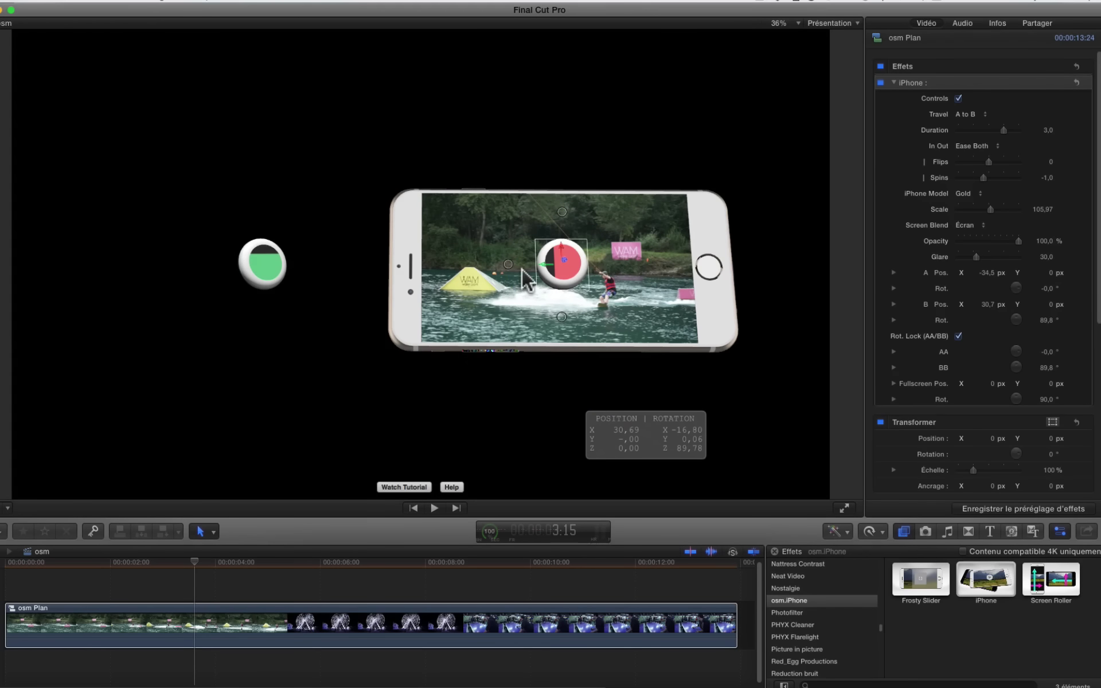
left_click_drag(507, 271, 522, 276)
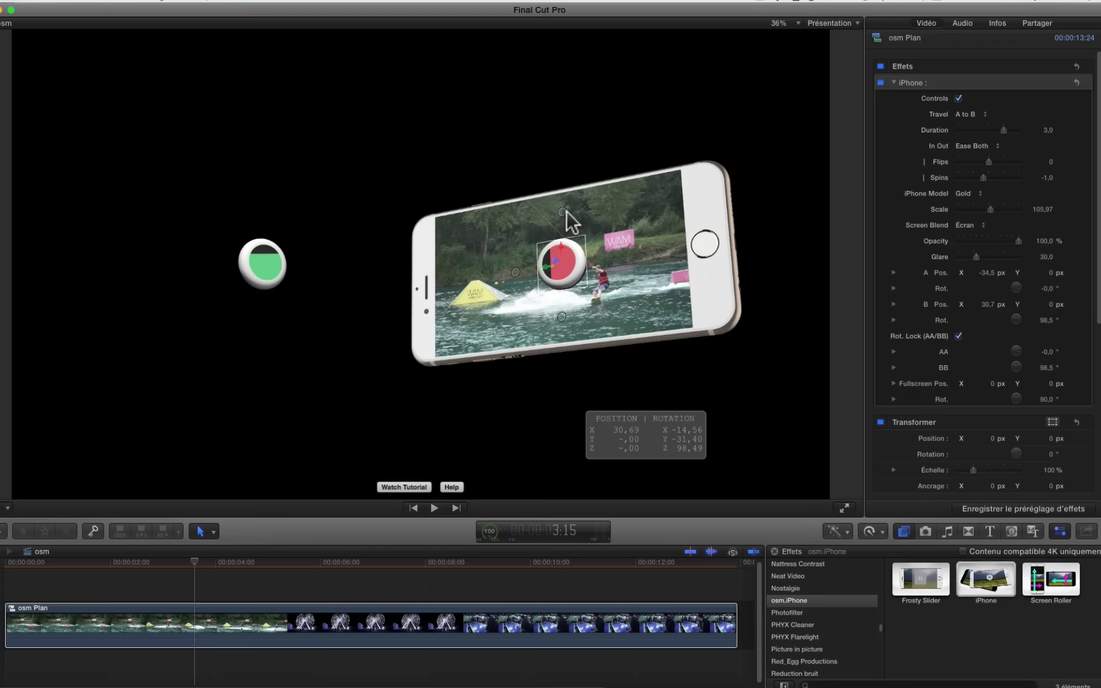
left_click_drag(565, 315, 560, 314)
Set the phone animation's Spins to 0 and Flips to 1, and scrub from the start to 3:15 to preview it.
left_click(281, 624)
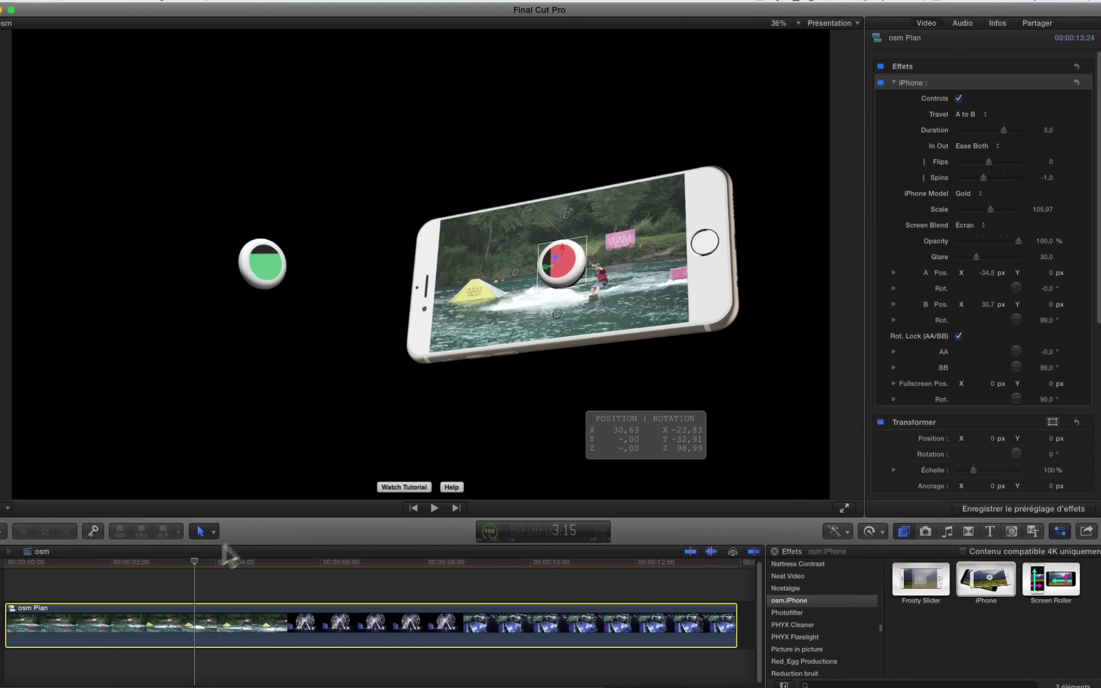
left_click_drag(194, 564, 10, 553)
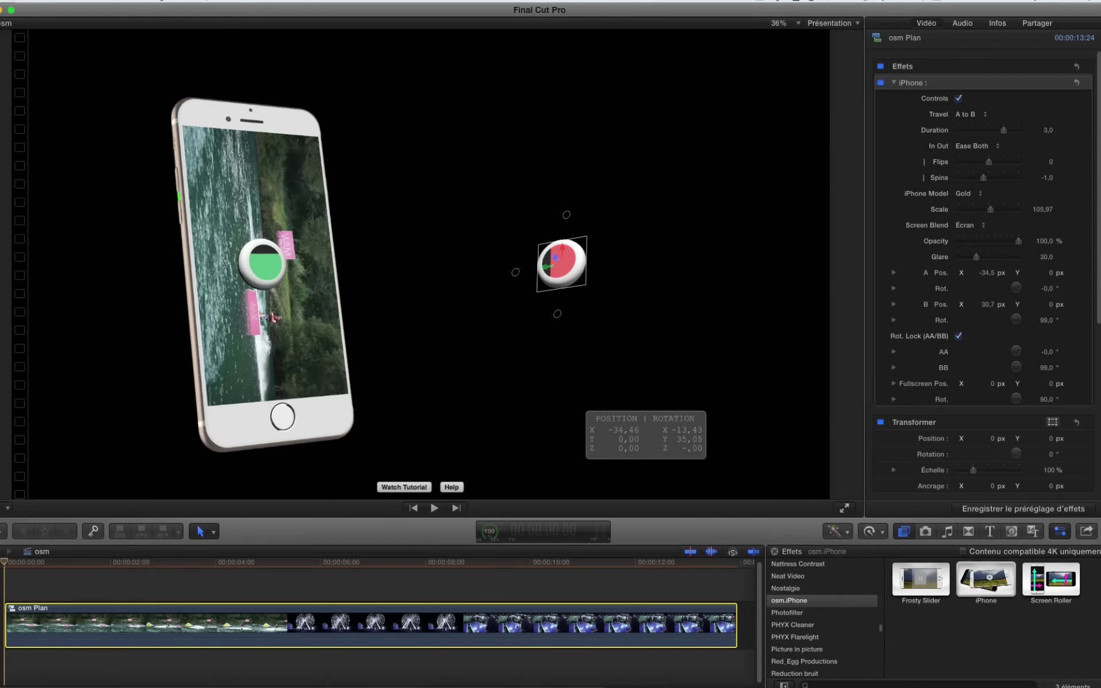
left_click(1035, 179)
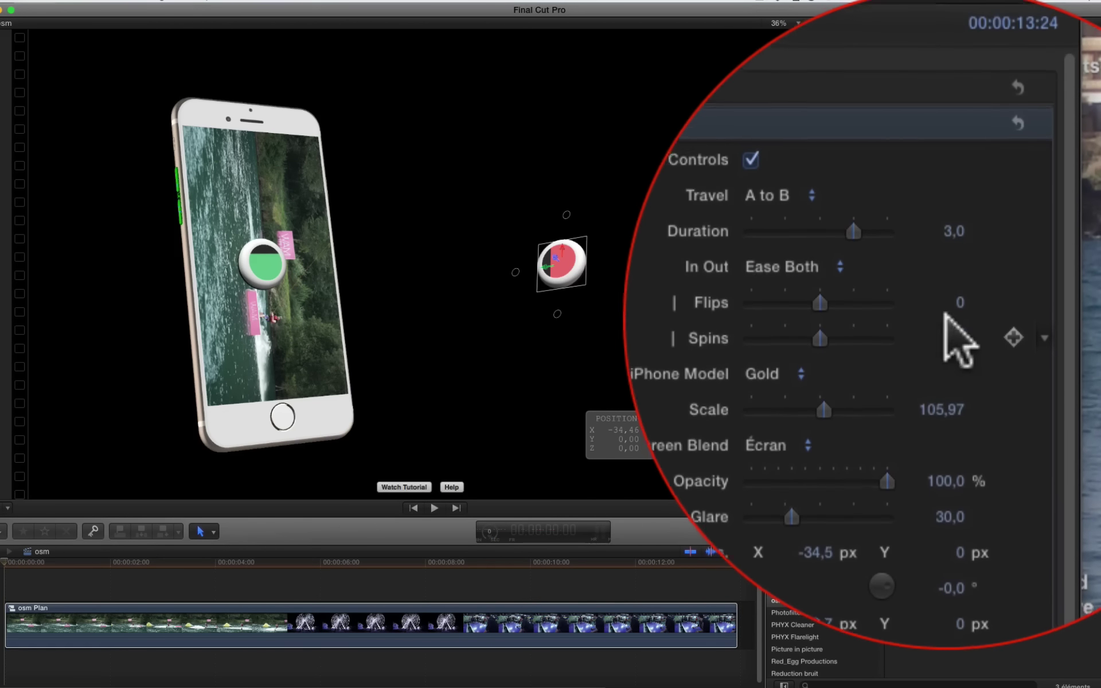
left_click(961, 284)
type("1")
key("Return")
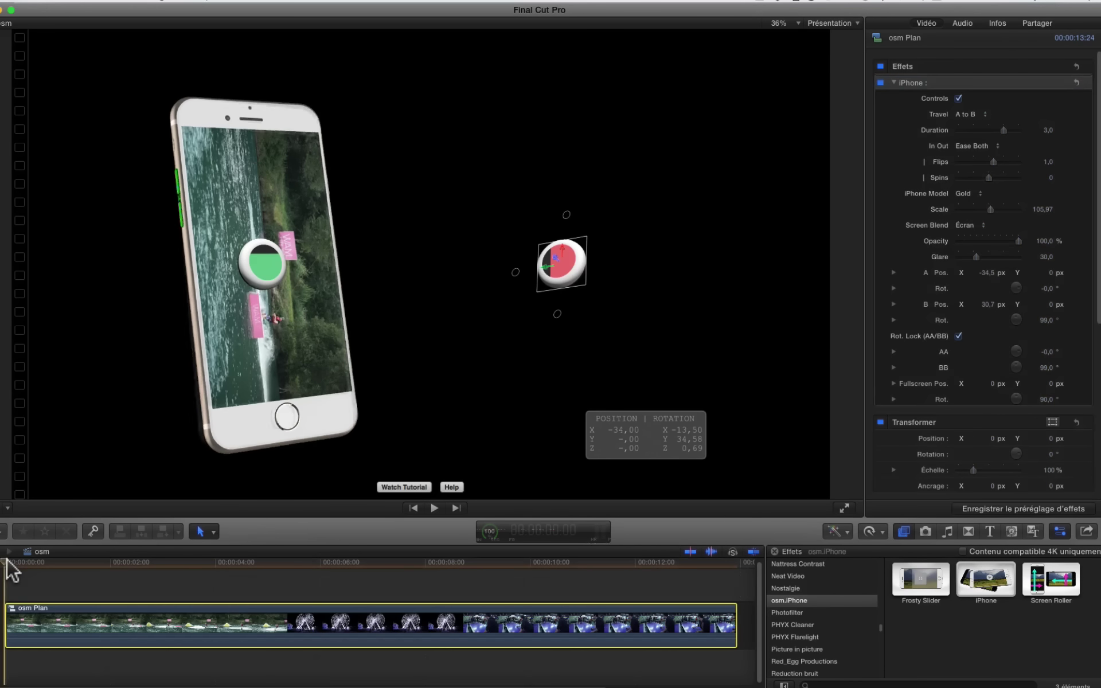
left_click(21, 559)
left_click_drag(22, 558, 191, 559)
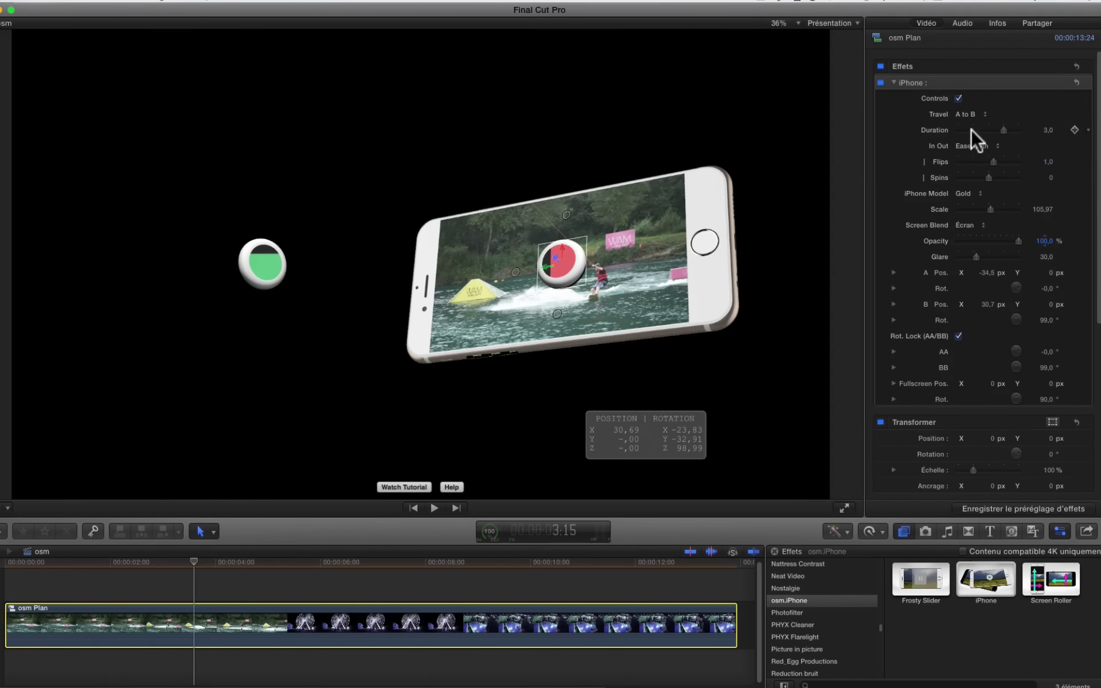
Try the iPhone effect's A To Full Screen travel and scrub from the start to 2:21 to preview it.
left_click(909, 232)
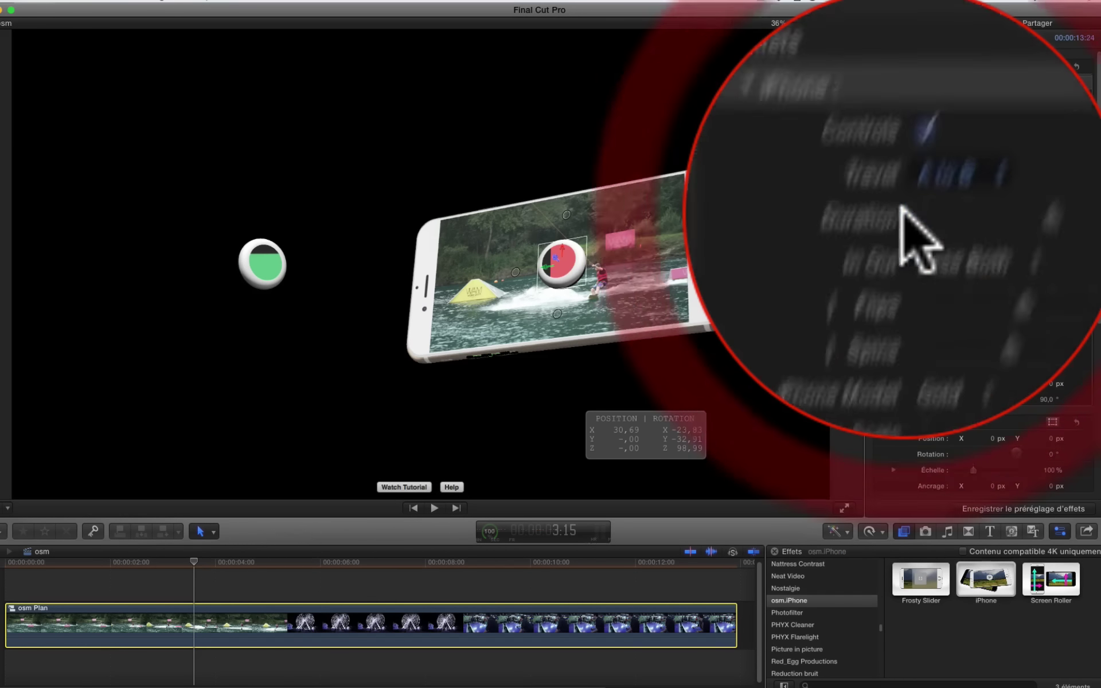
left_click(917, 160)
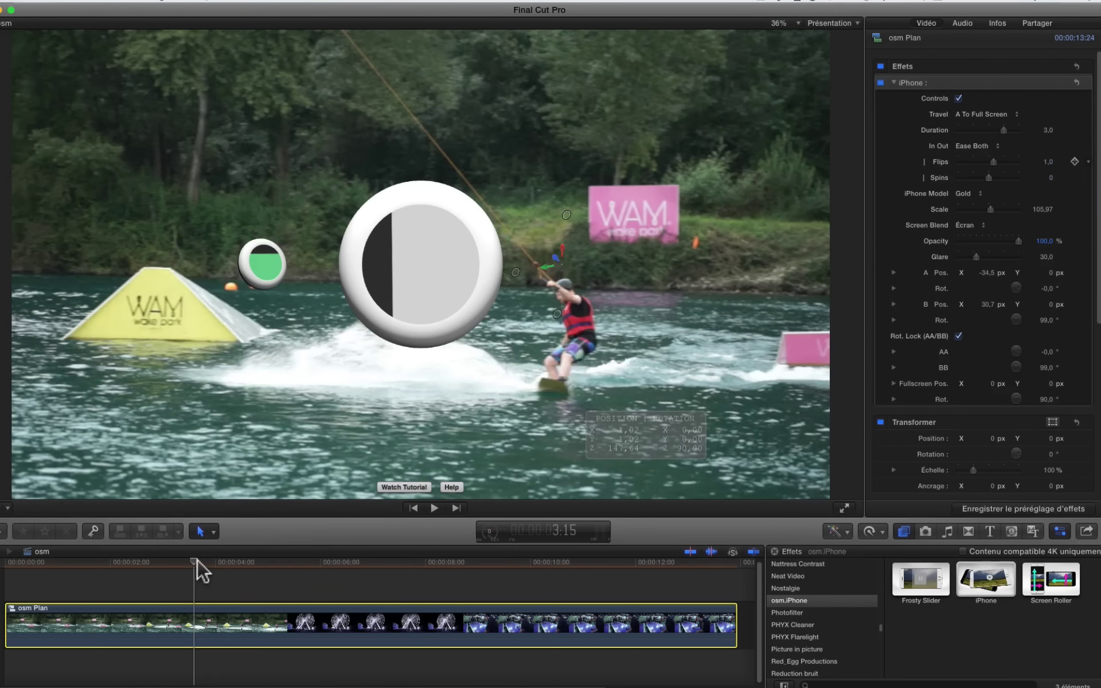
left_click_drag(195, 559, 6, 561)
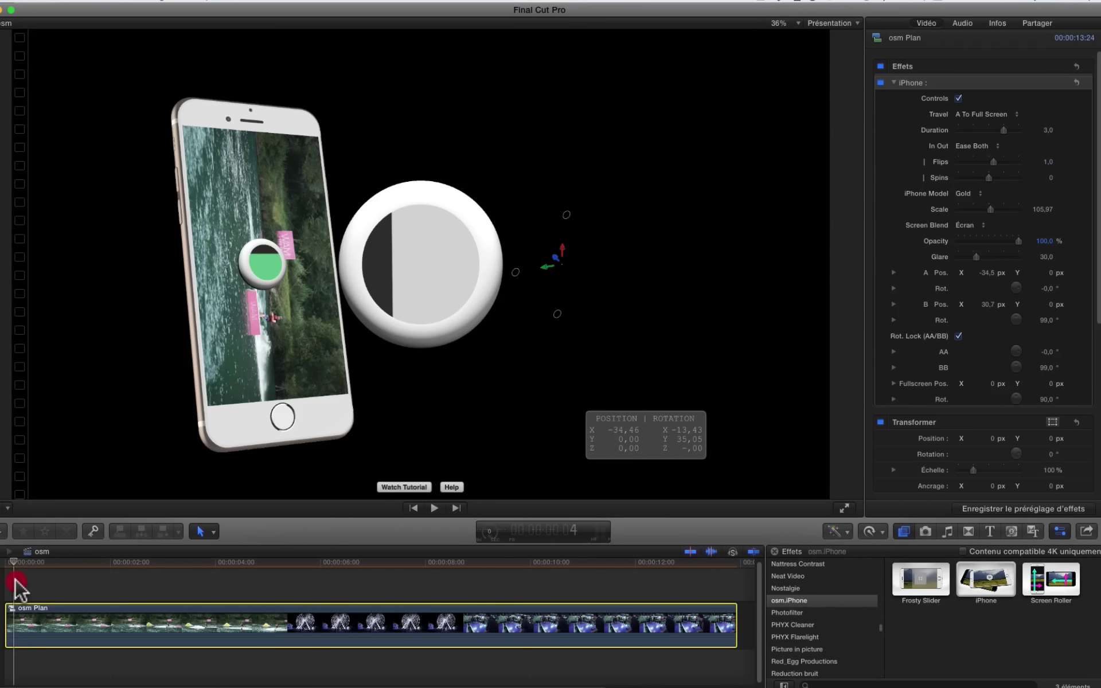
left_click_drag(16, 580, 153, 576)
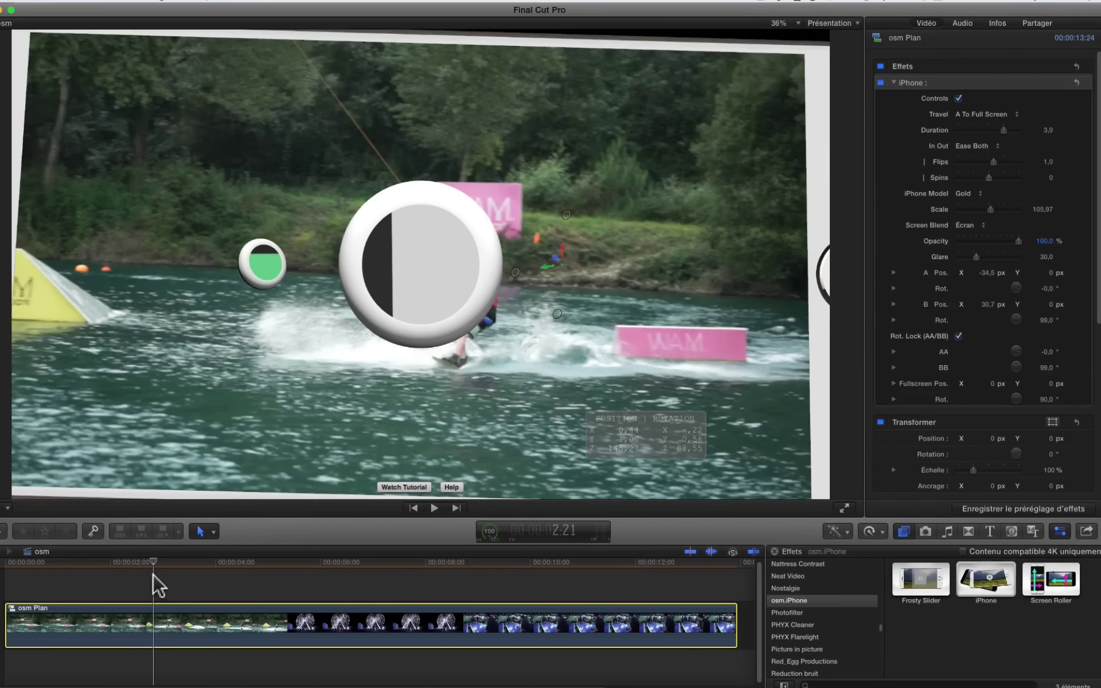
left_click(4, 584)
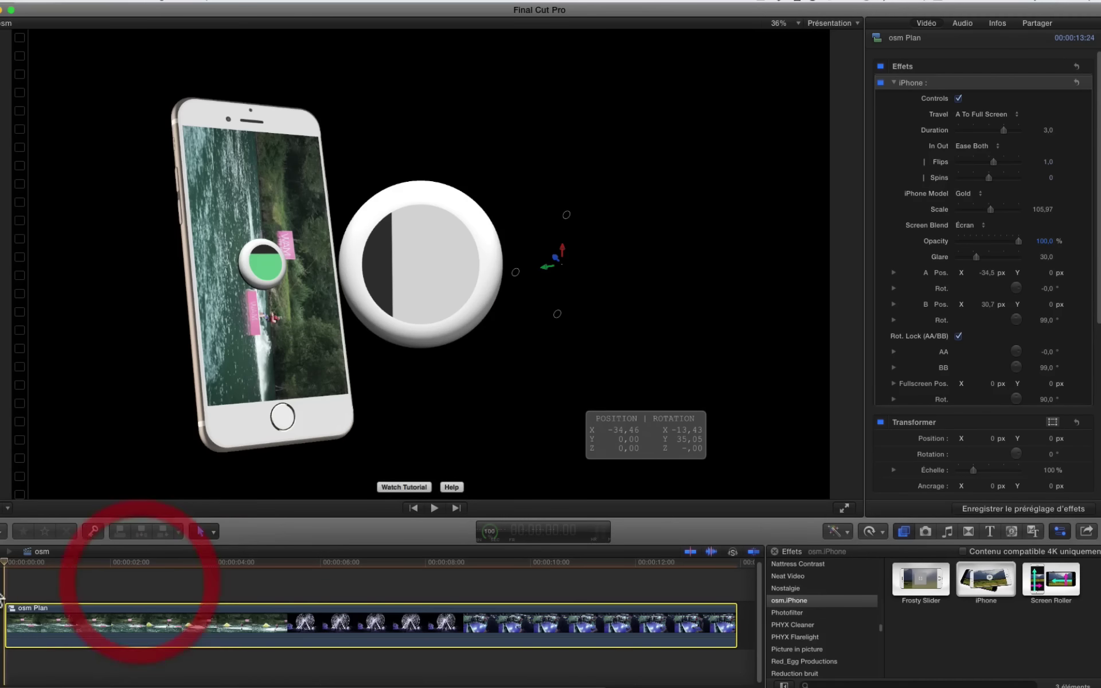
Switch the iPhone effect's Travel to A to AA and scrub the move to about 4:13.
left_click(985, 114)
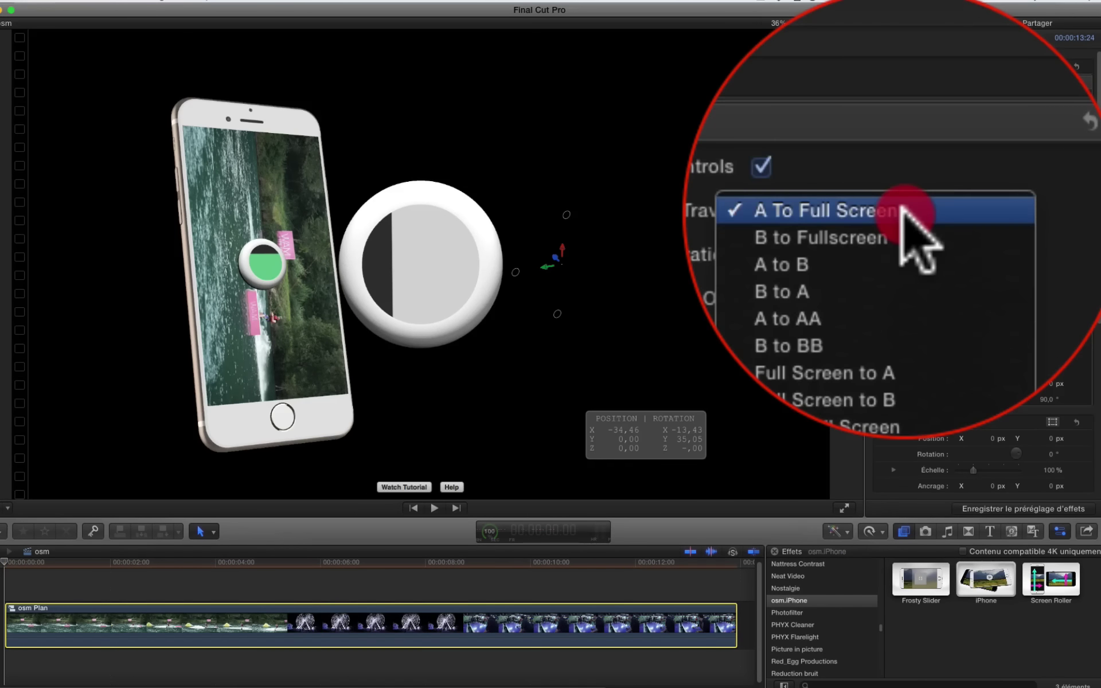
left_click(987, 152)
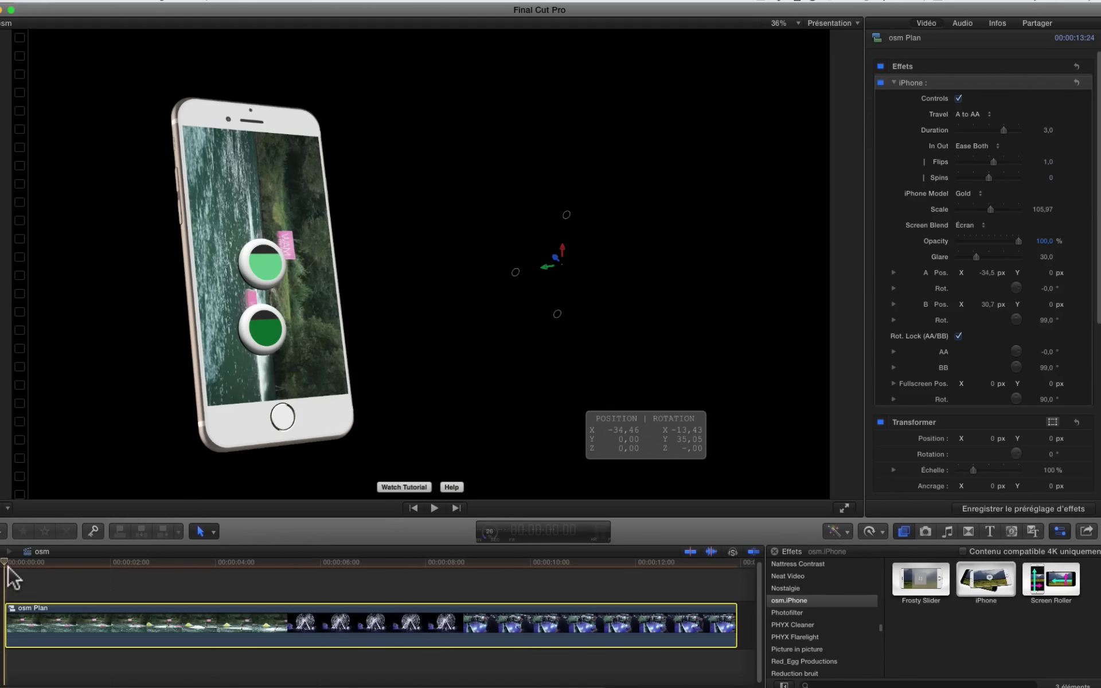
left_click_drag(73, 570, 242, 574)
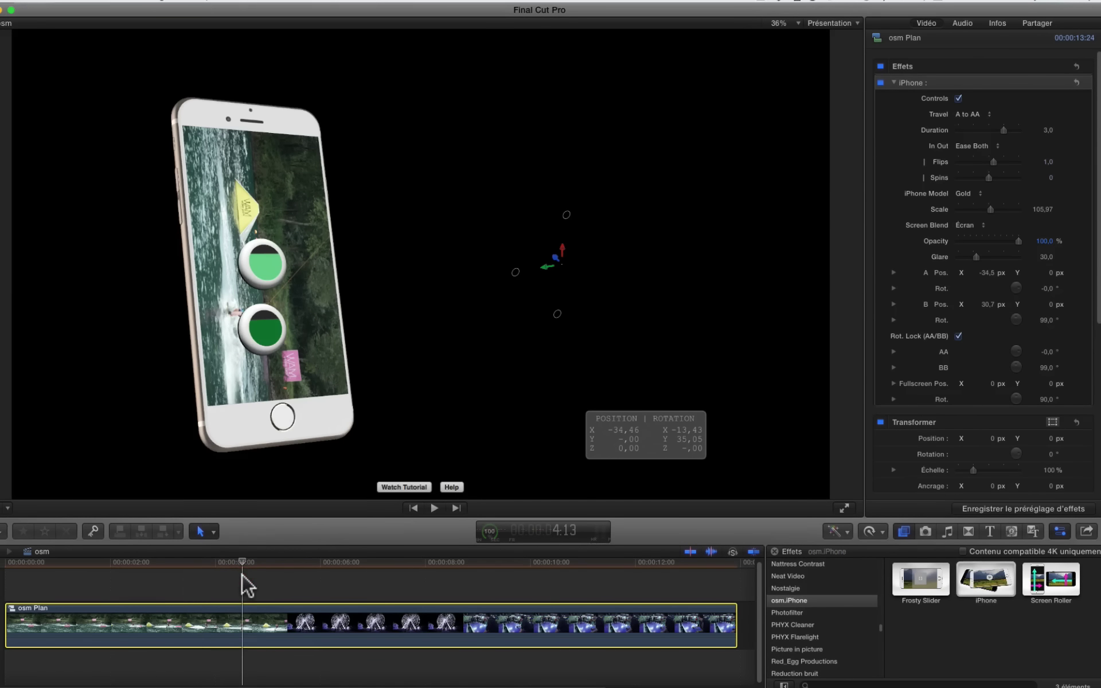
left_click(239, 570)
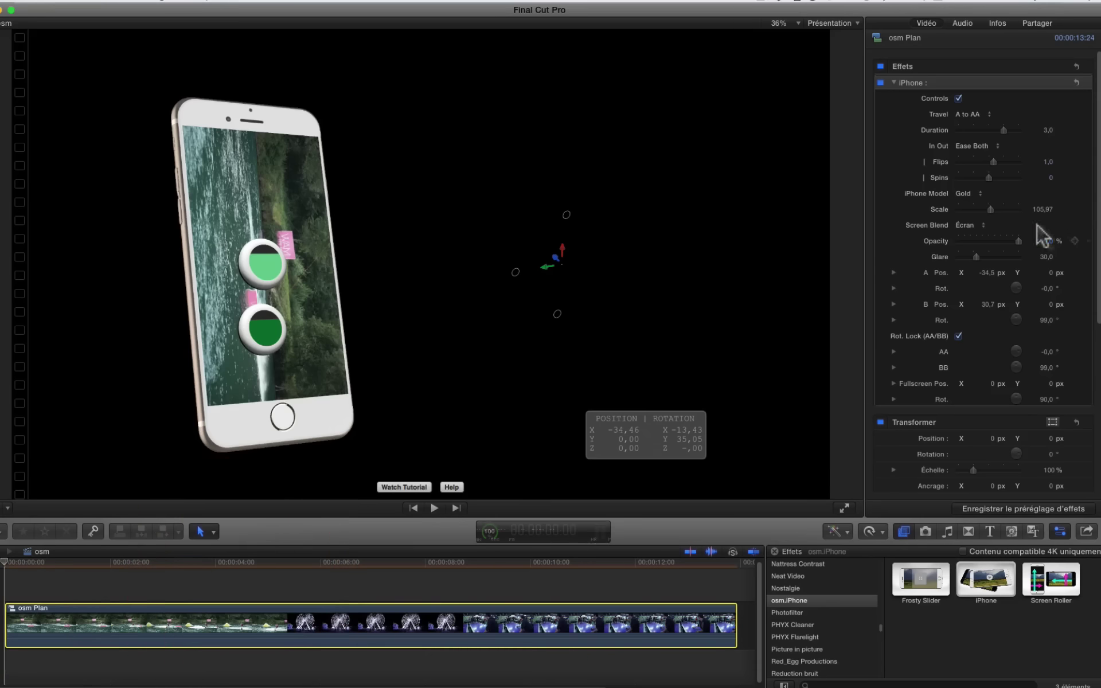
Set the phone animation's Flips to 0 and preview the A to AA move from the start of the clip.
left_click_drag(995, 161, 989, 160)
left_click(1046, 160)
type("0")
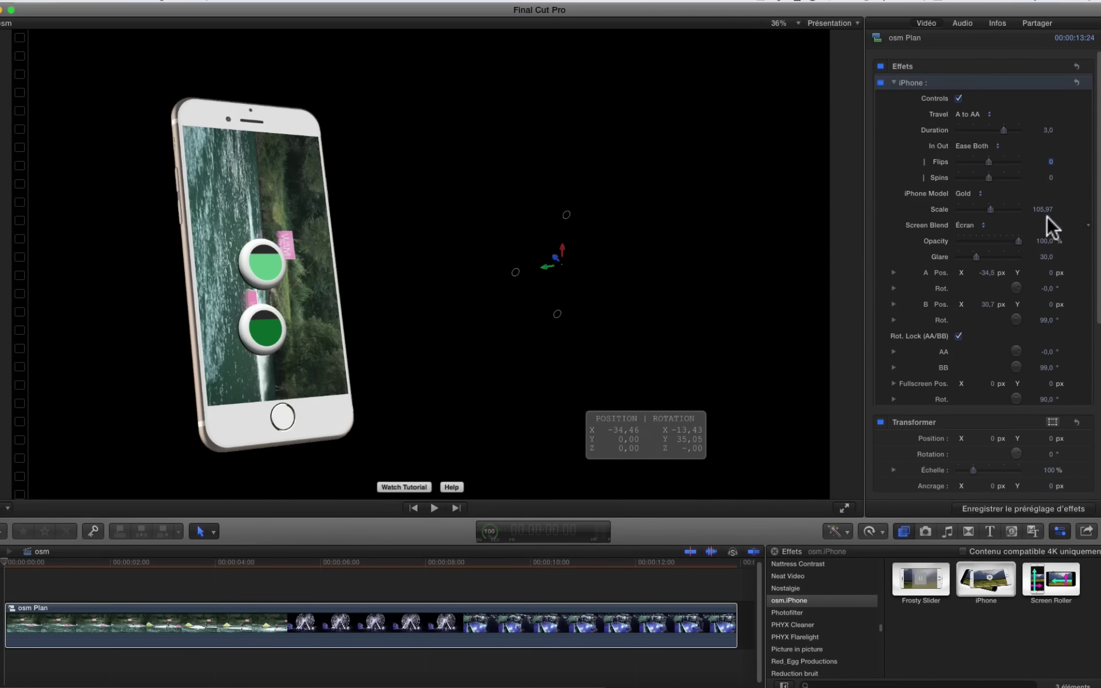
left_click(107, 624)
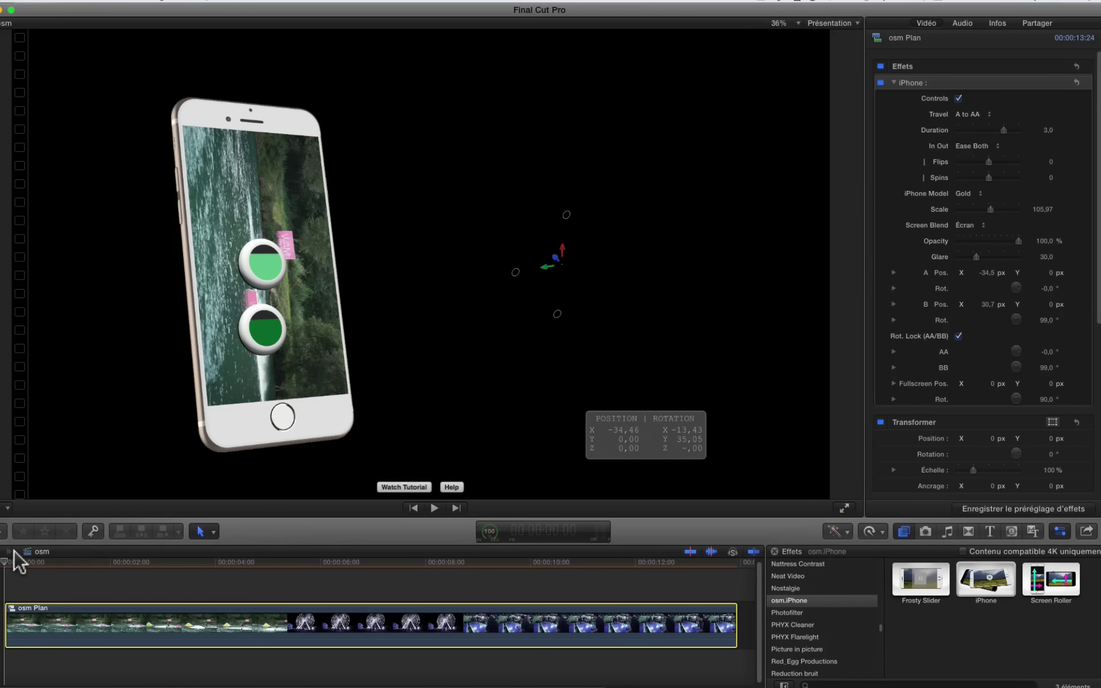
mouse_move(11, 562)
left_mouse_down()
mouse_move(167, 562)
mouse_move(17, 563)
mouse_move(2, 578)
left_mouse_up()
left_click(159, 577)
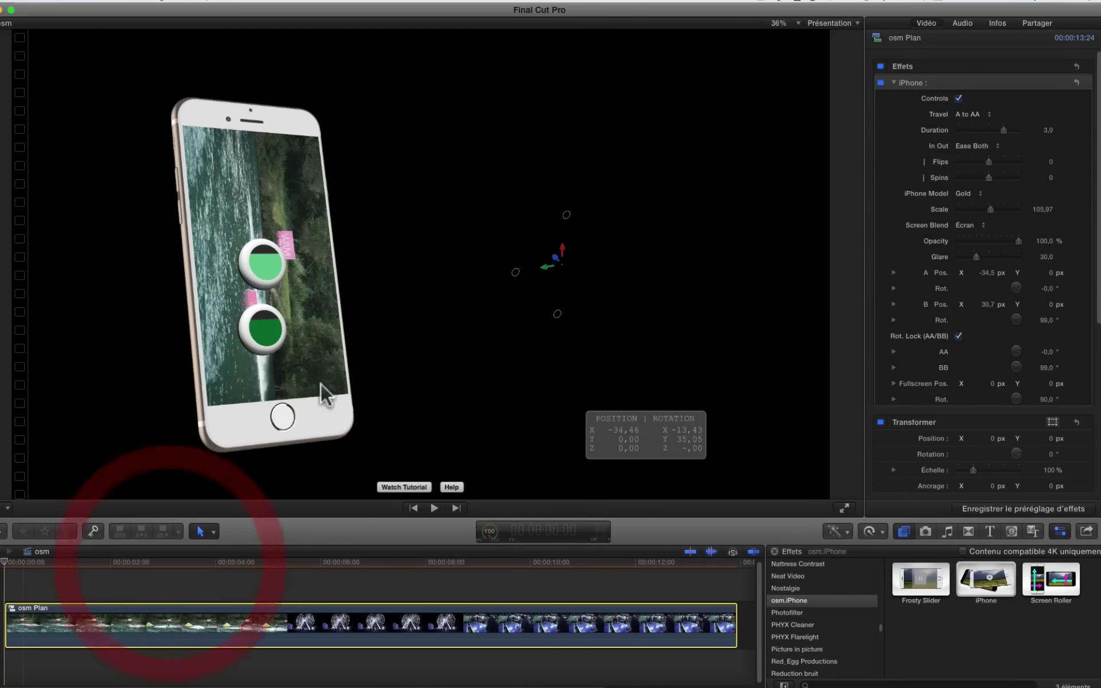
Turn off Rot. Lock (AA/BB), rotate the AA control to about -8.8° and preview the move from the start.
left_click(261, 329)
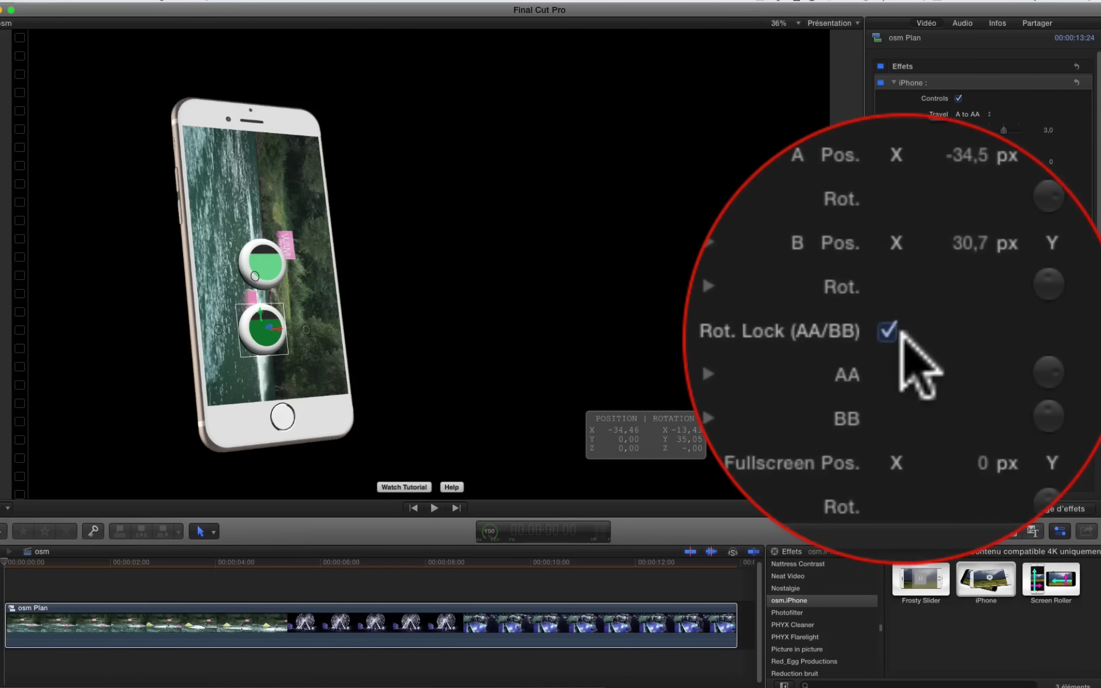
left_click(958, 336)
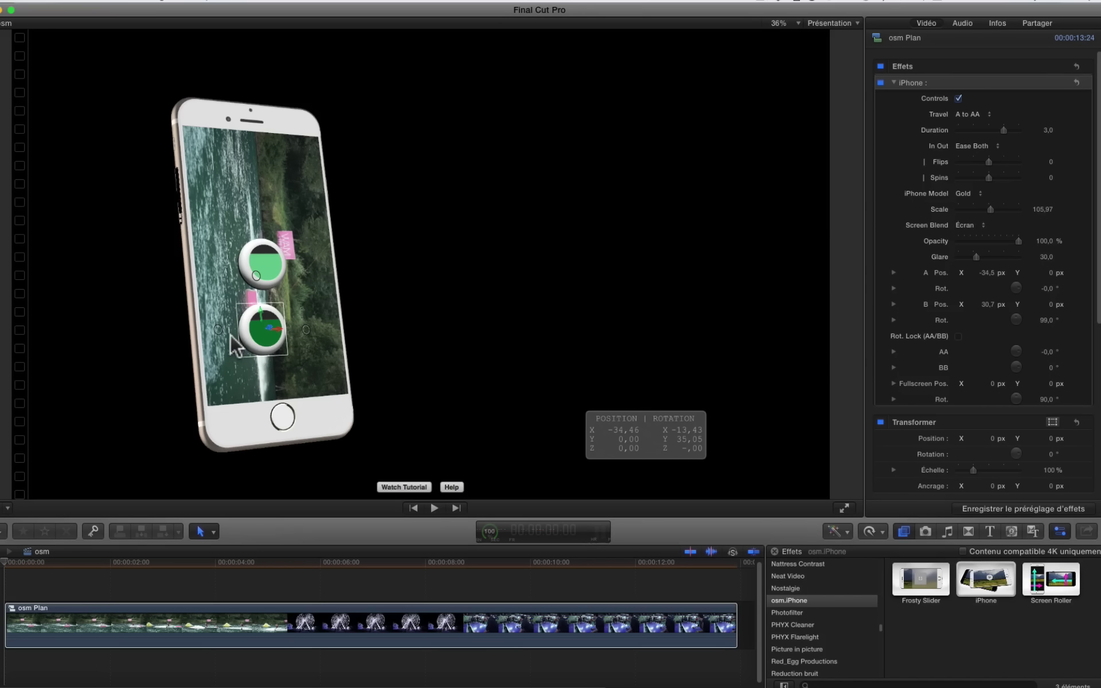
mouse_move(216, 335)
left_mouse_down()
mouse_move(246, 324)
mouse_move(228, 331)
left_mouse_up()
left_click(7, 609)
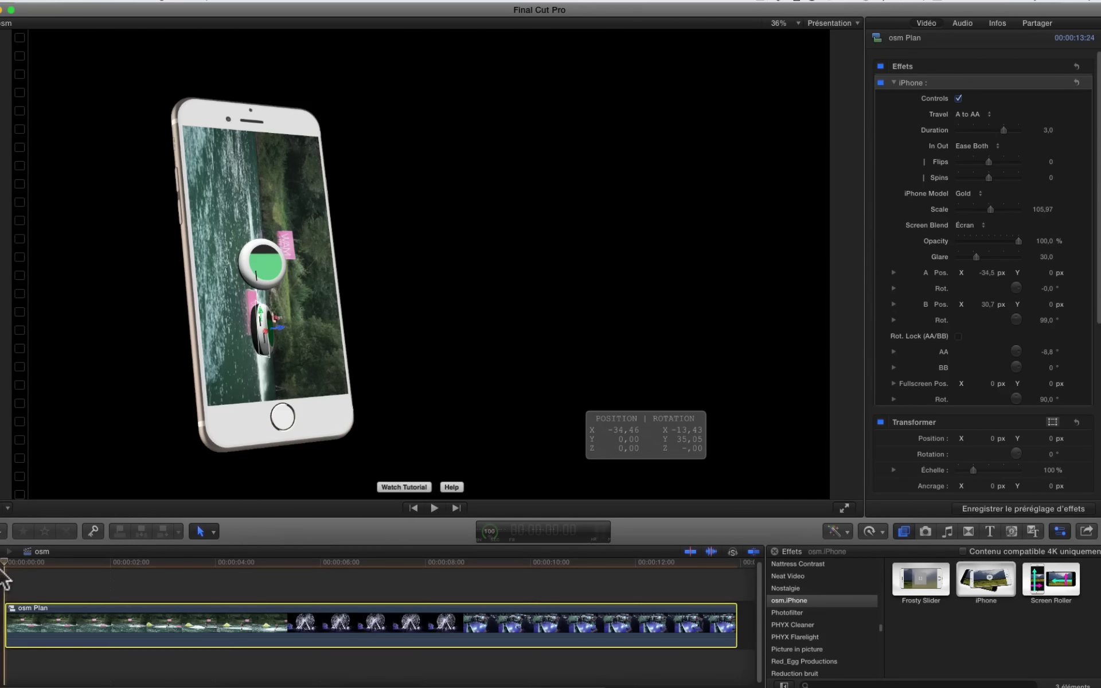
mouse_move(26, 565)
left_mouse_down()
mouse_move(202, 573)
mouse_move(5, 571)
left_mouse_up()
Set the iPhone effect's Travel back to A to B and scrub the move to about 3:00.
left_click(969, 115)
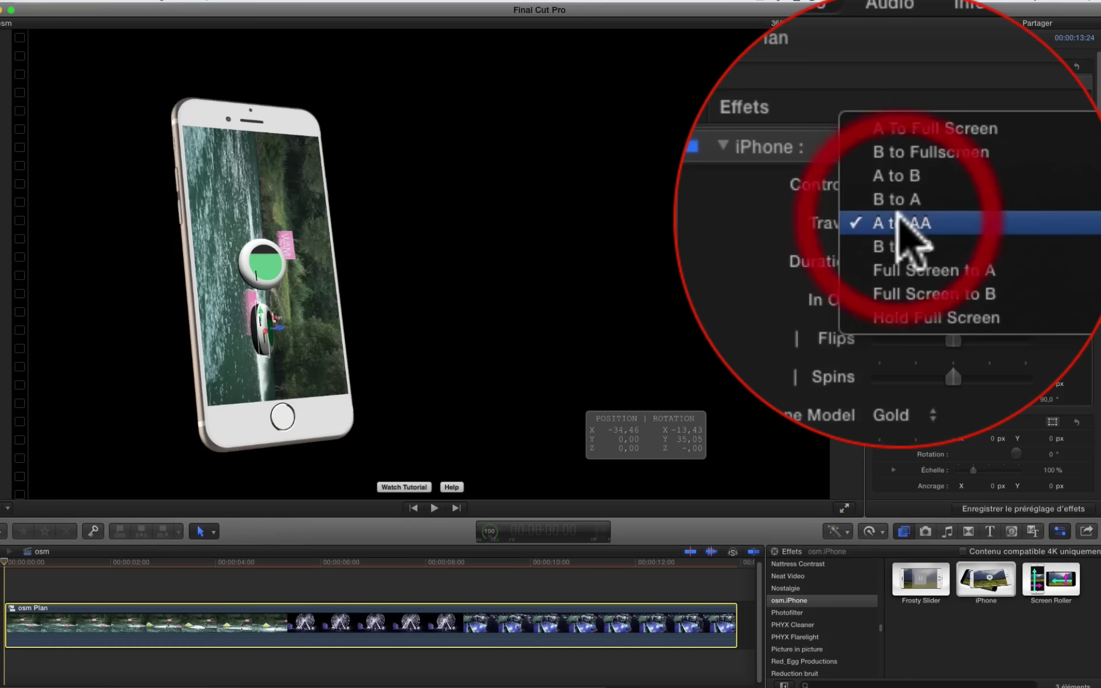
left_click(966, 96)
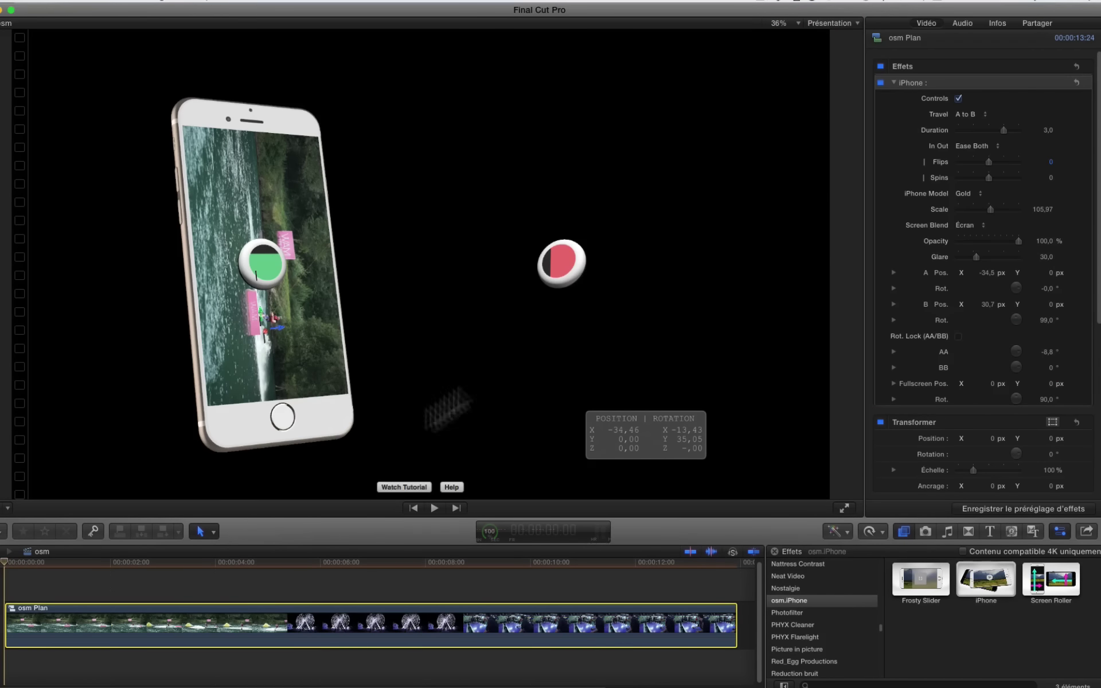
left_click_drag(7, 564, 157, 566)
Try the Space Grey iPhone model with Flips at -1 and view the phone's back at 1:07.
left_click(970, 193)
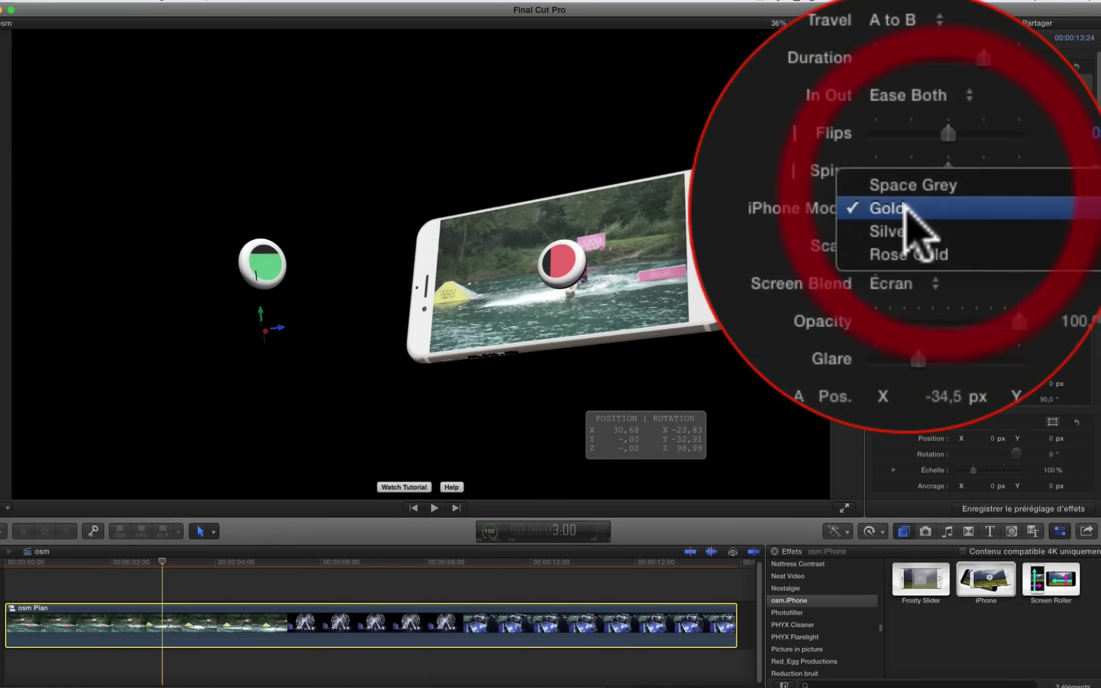
left_click(975, 182)
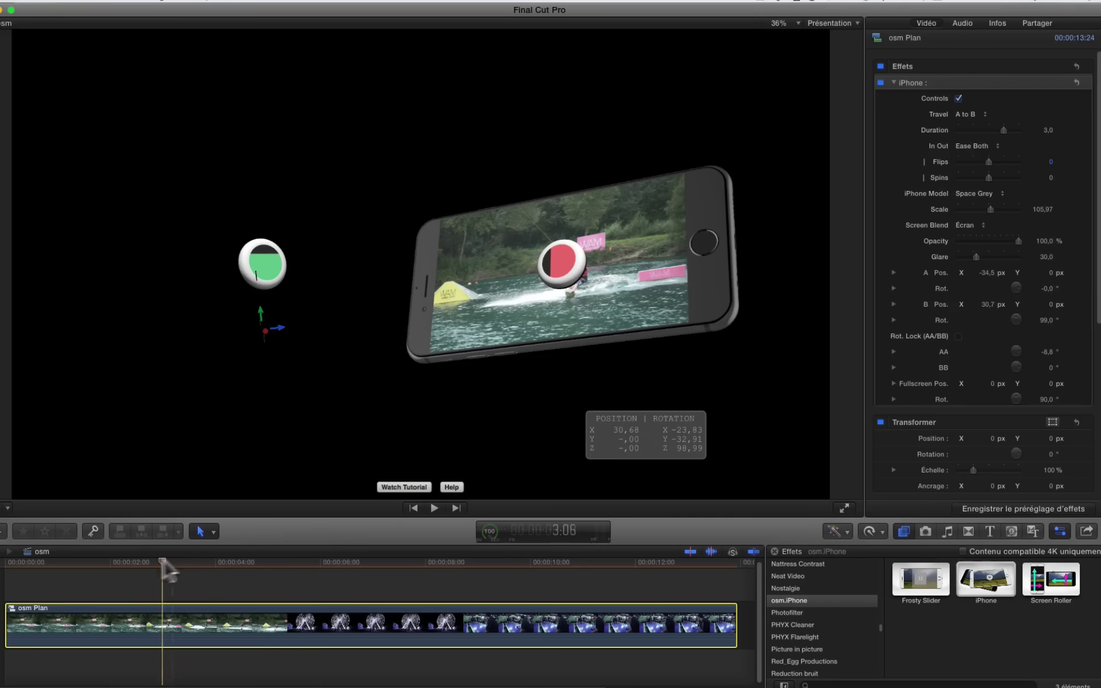
left_click_drag(162, 564, 73, 563)
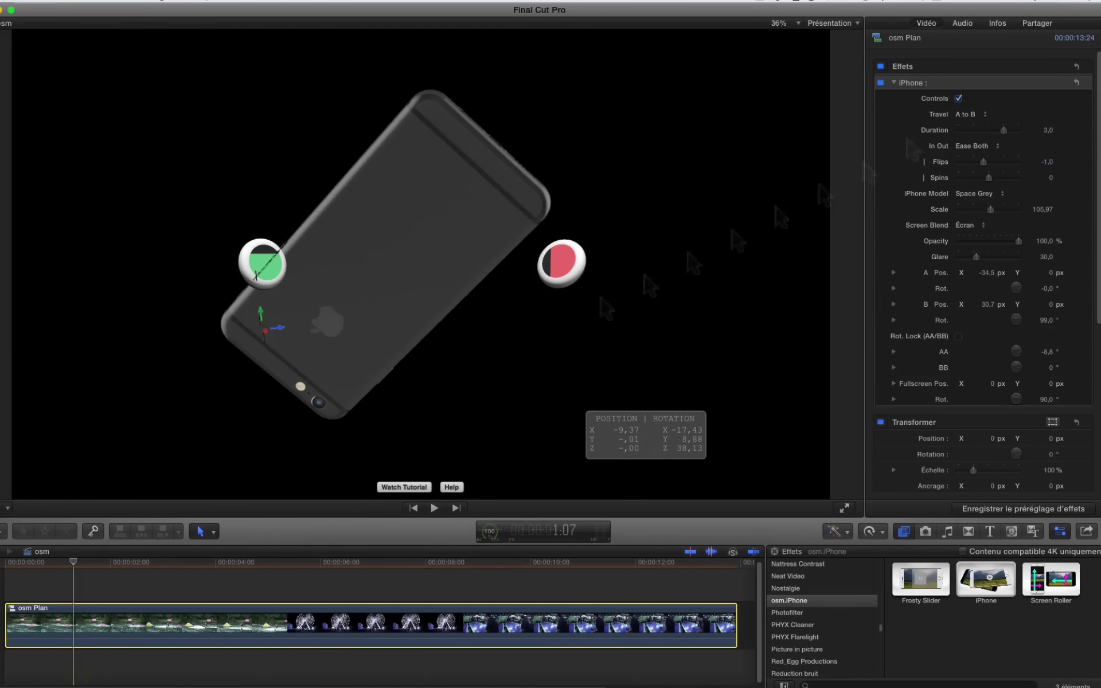
Try the Silver and Gold iPhone models while viewing the back of the phone.
left_click(1001, 195)
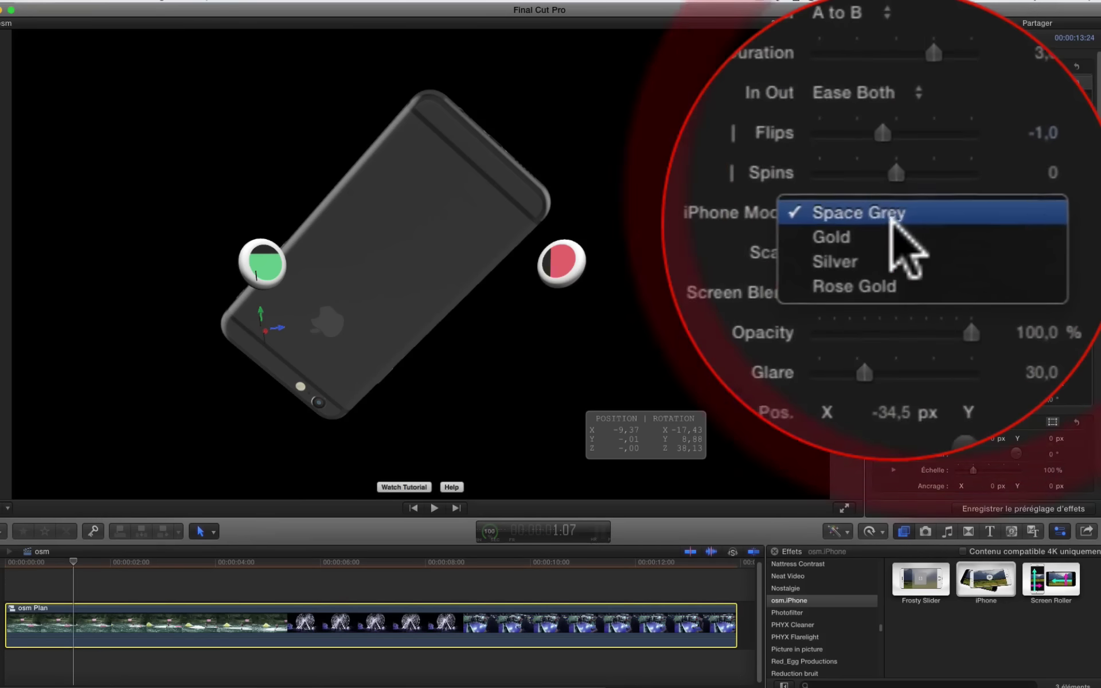
left_click(892, 224)
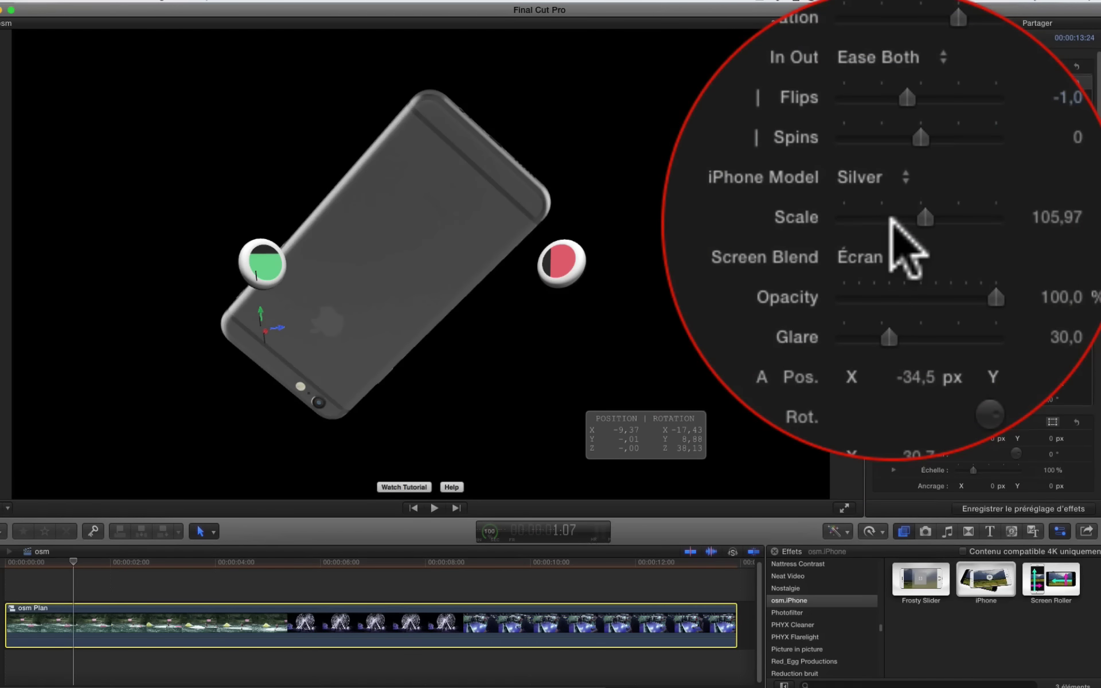
left_click(891, 221)
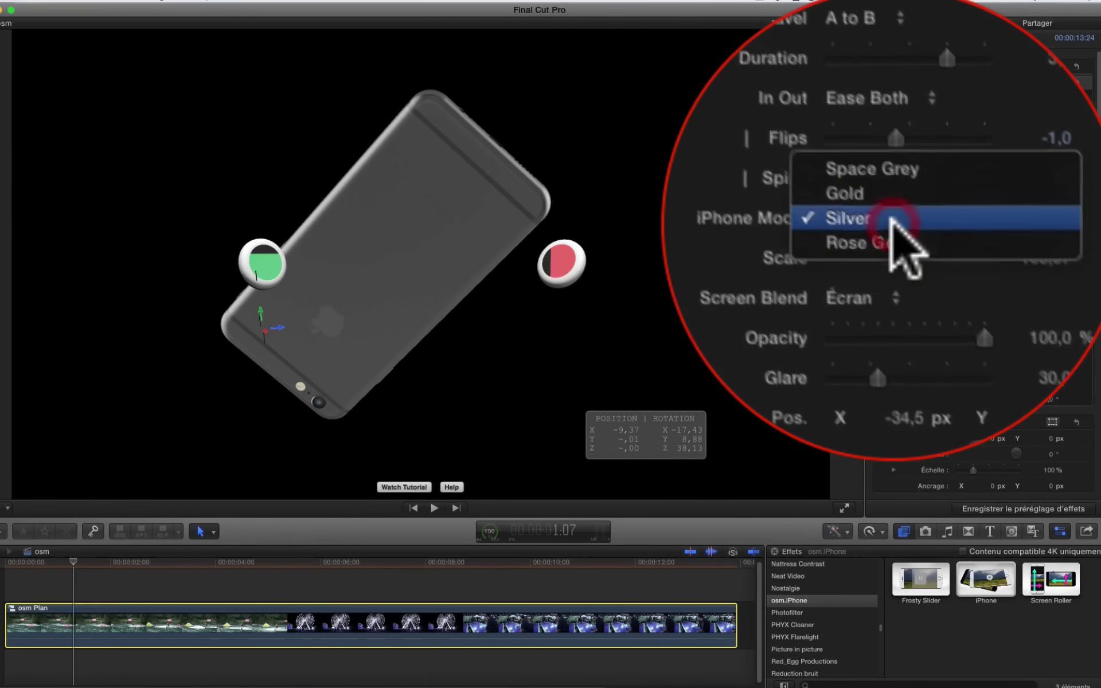
left_click(892, 219)
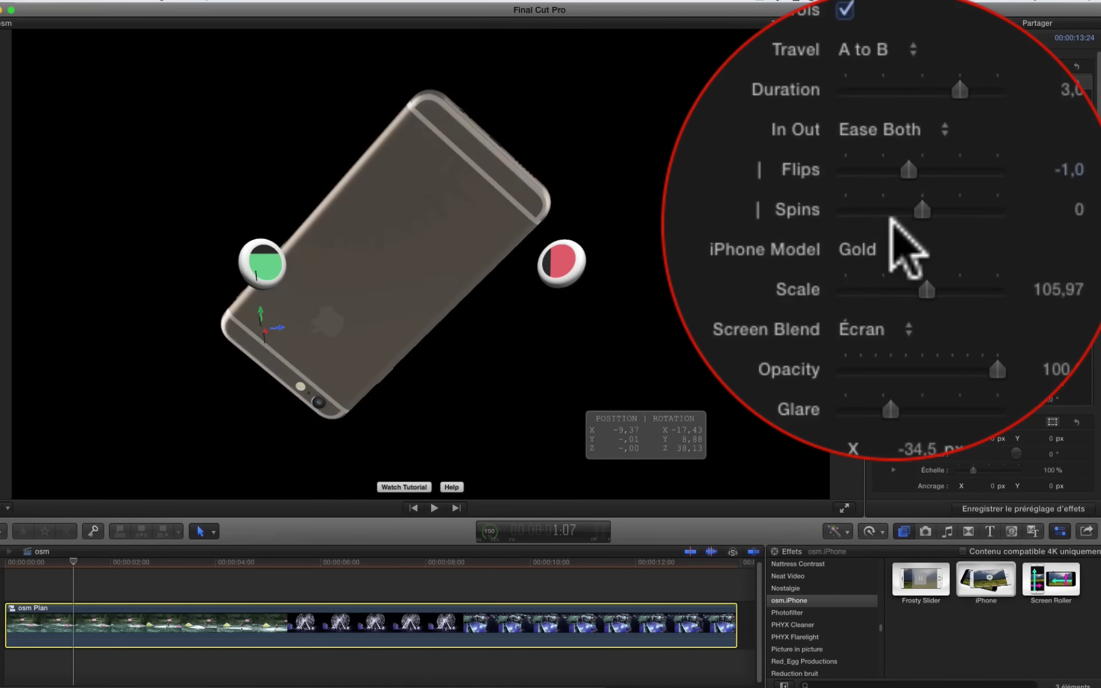
Set the iPhone model to Rose Gold and preview the phone's move up to about 3:03.
left_click(892, 223)
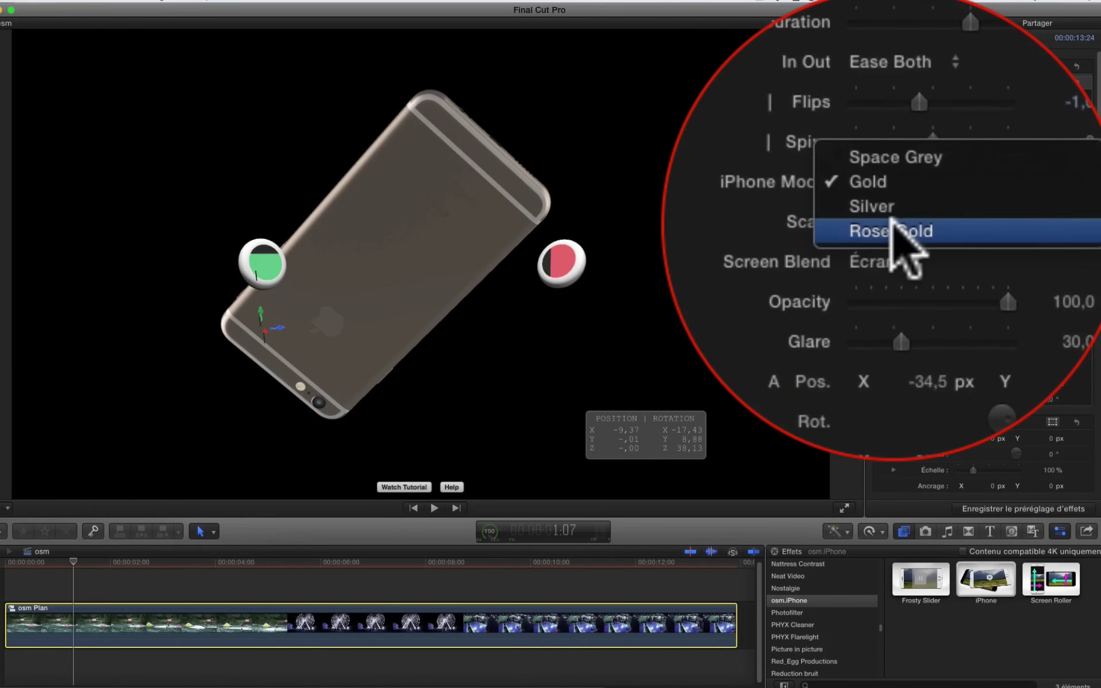
left_click(893, 221)
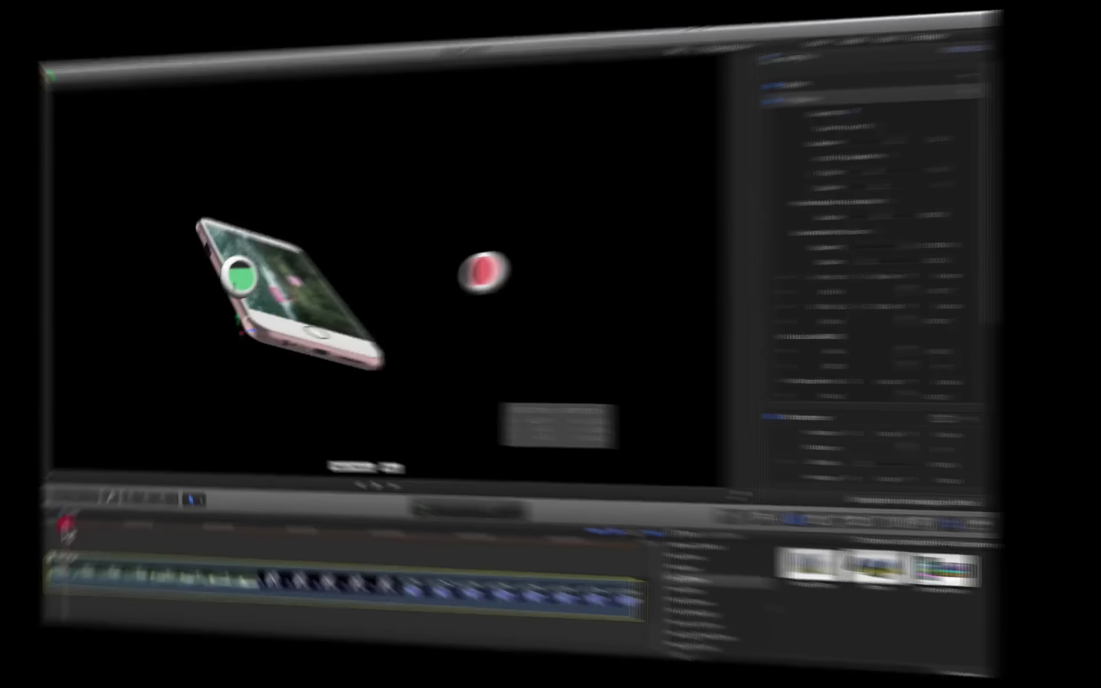
left_click(168, 562)
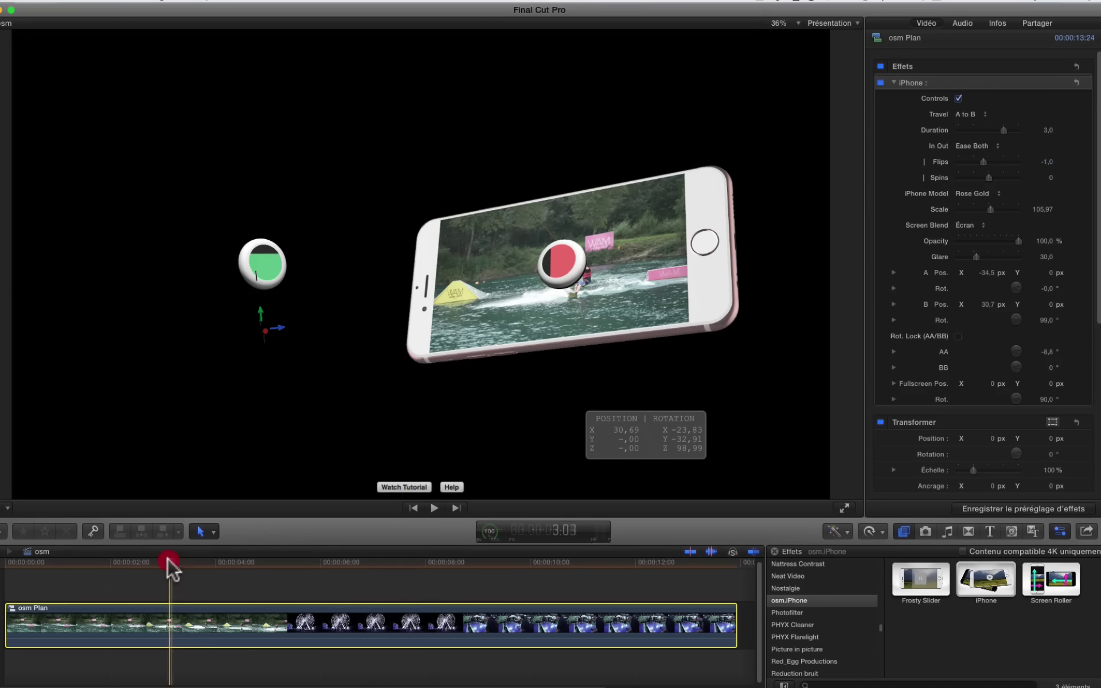
Split the osm Plan clip with the Blade at 4:18 and 8:15, making three segments.
left_click_drag(167, 559, 252, 580)
key("b")
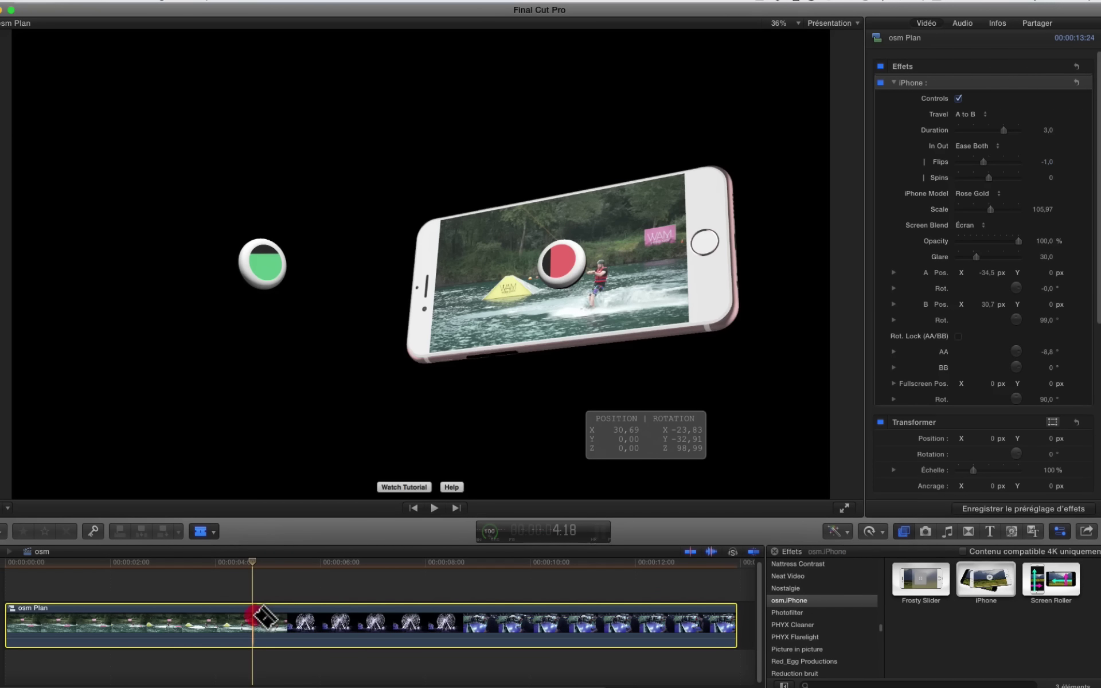
left_click(255, 617)
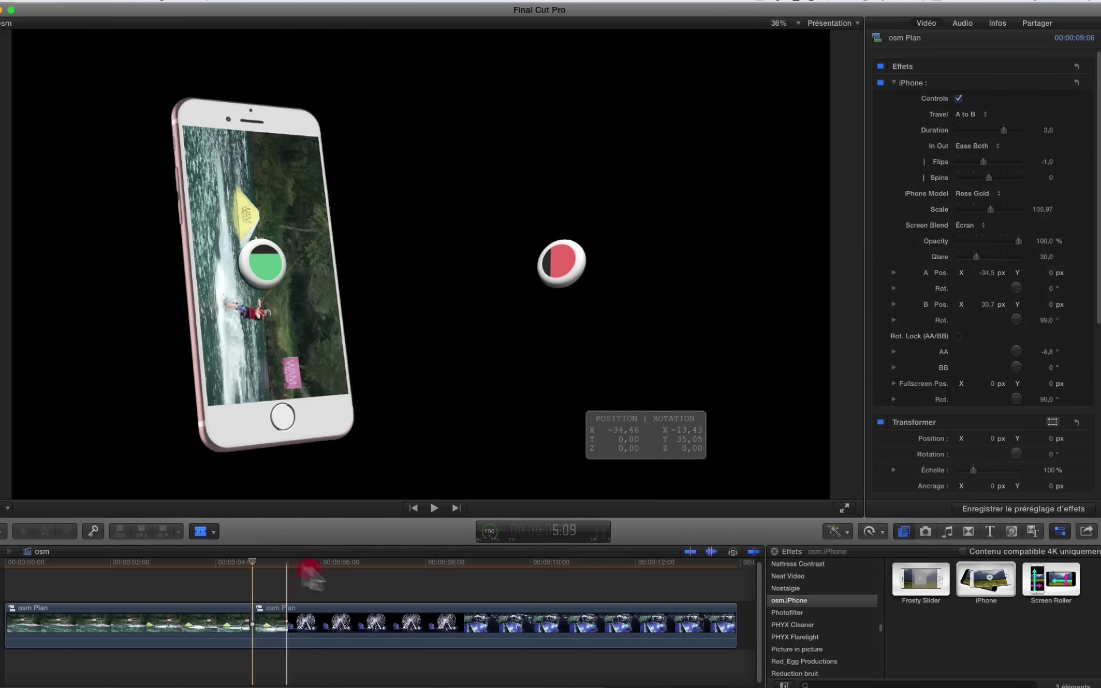
left_click_drag(310, 574, 456, 580)
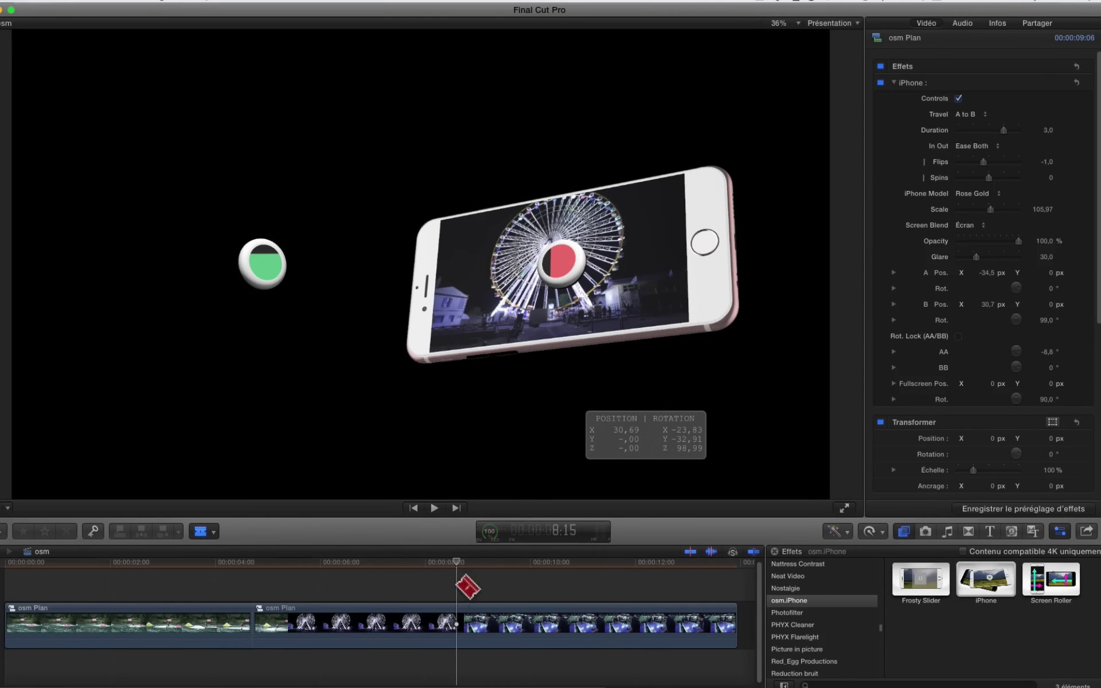
left_click(459, 615)
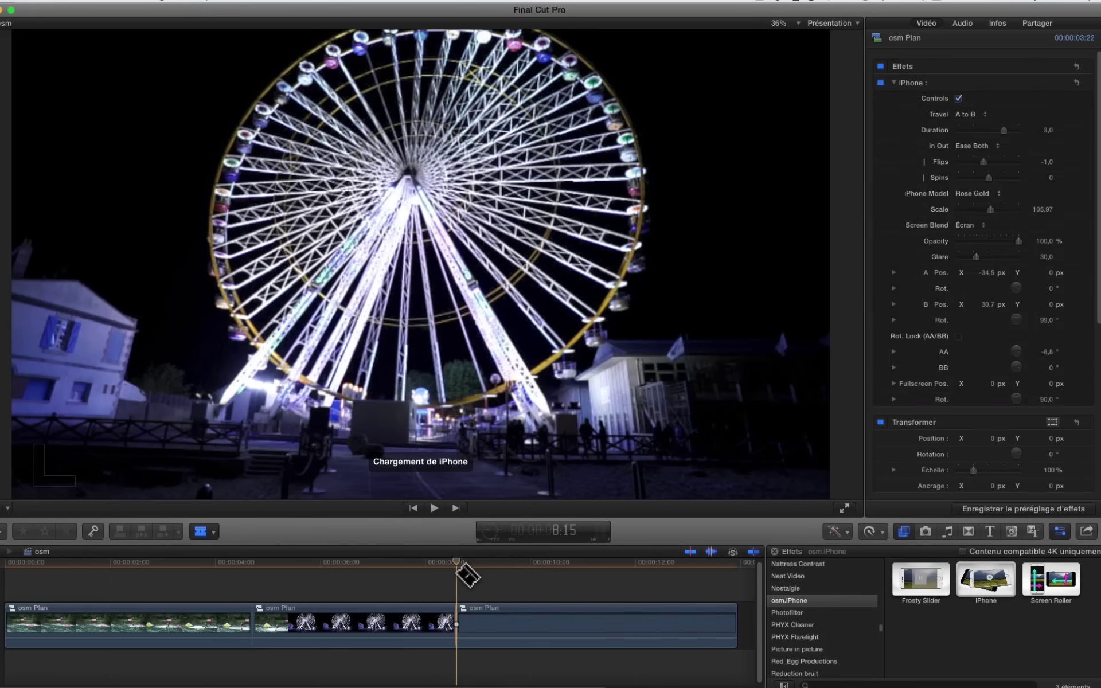
Set the middle osm Plan segment's Travel to B to A.
left_click(317, 585)
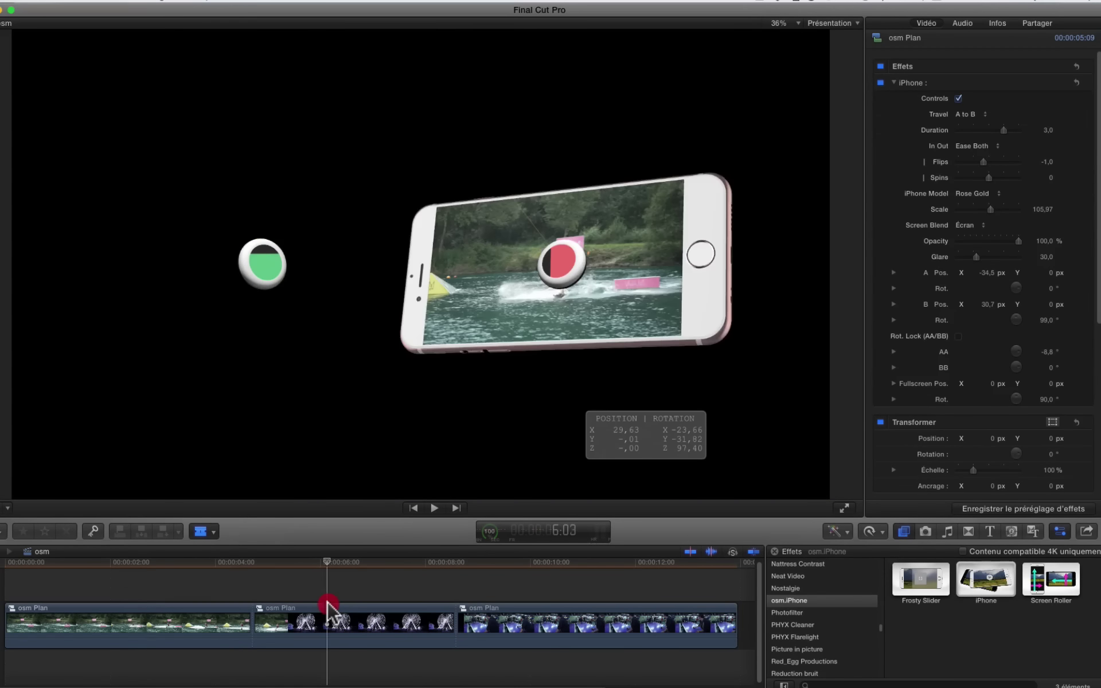
left_click(327, 602)
key("a")
left_click(340, 624)
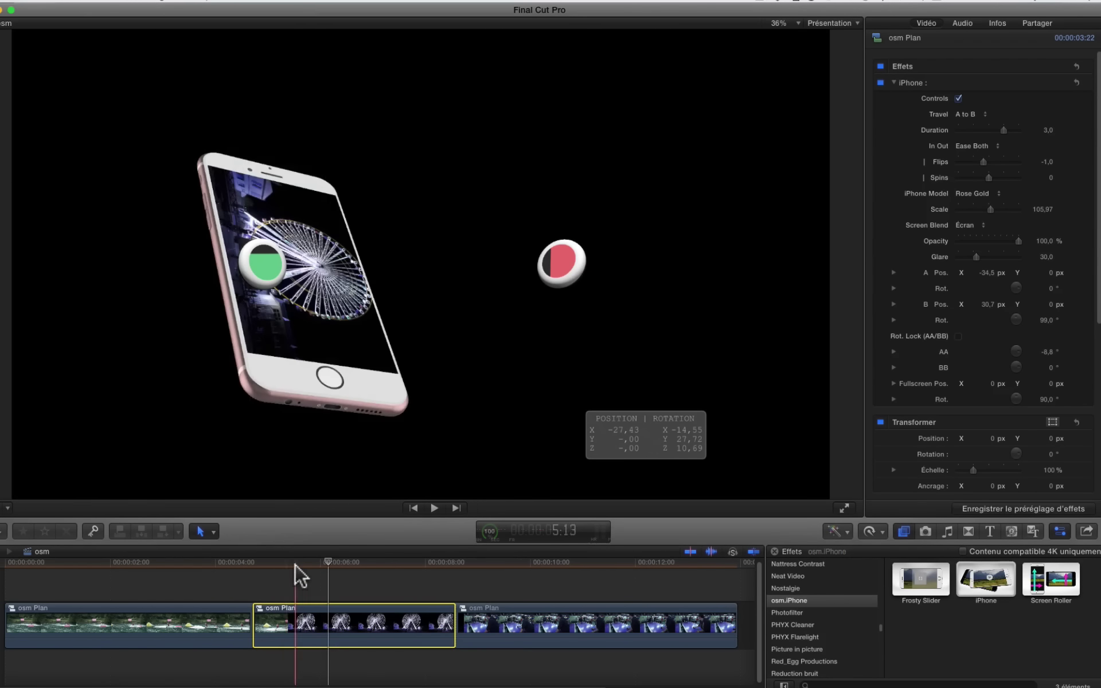
left_click(296, 563)
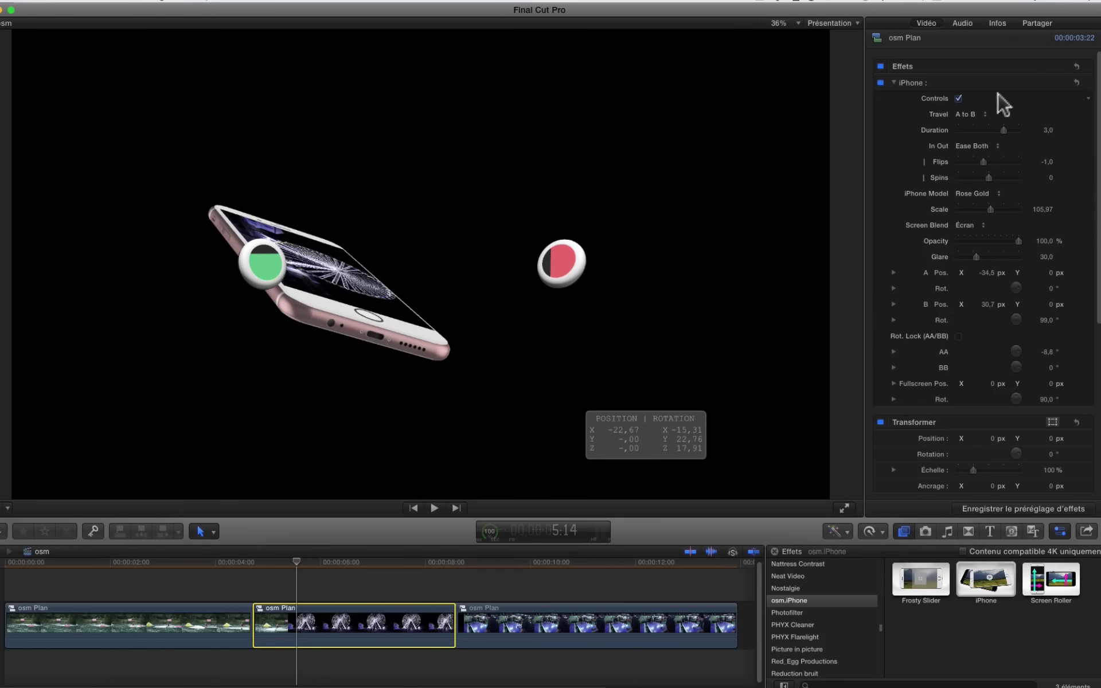
left_click(986, 114)
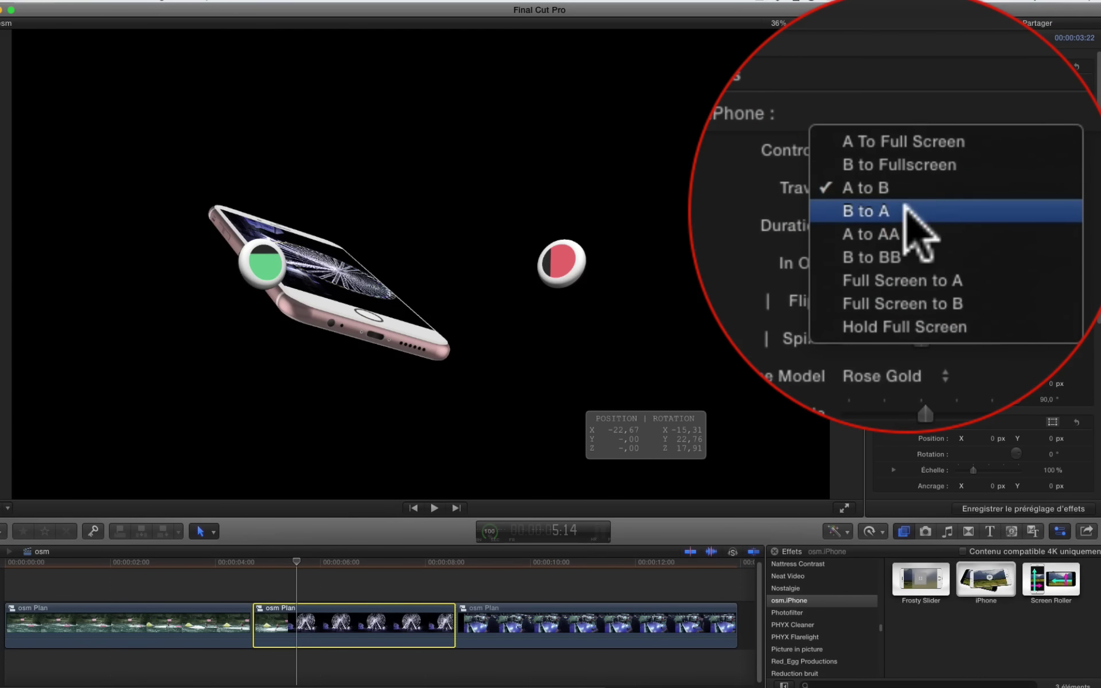
left_click(981, 123)
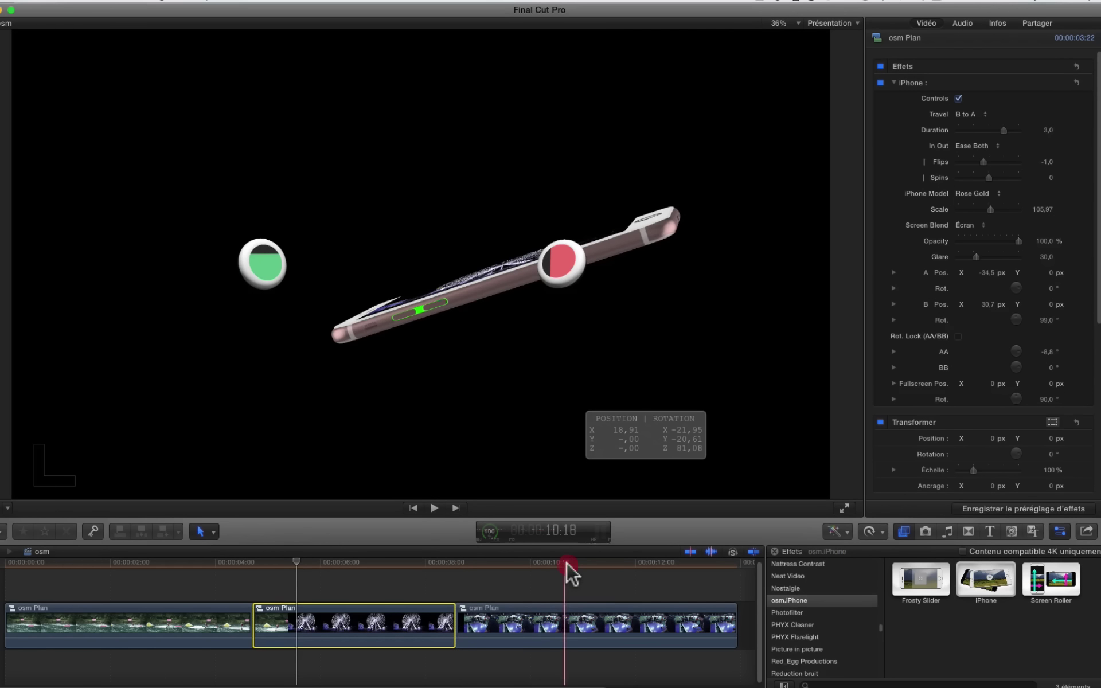
Set the third osm Plan segment's Travel to A To Full Screen.
left_click(575, 622)
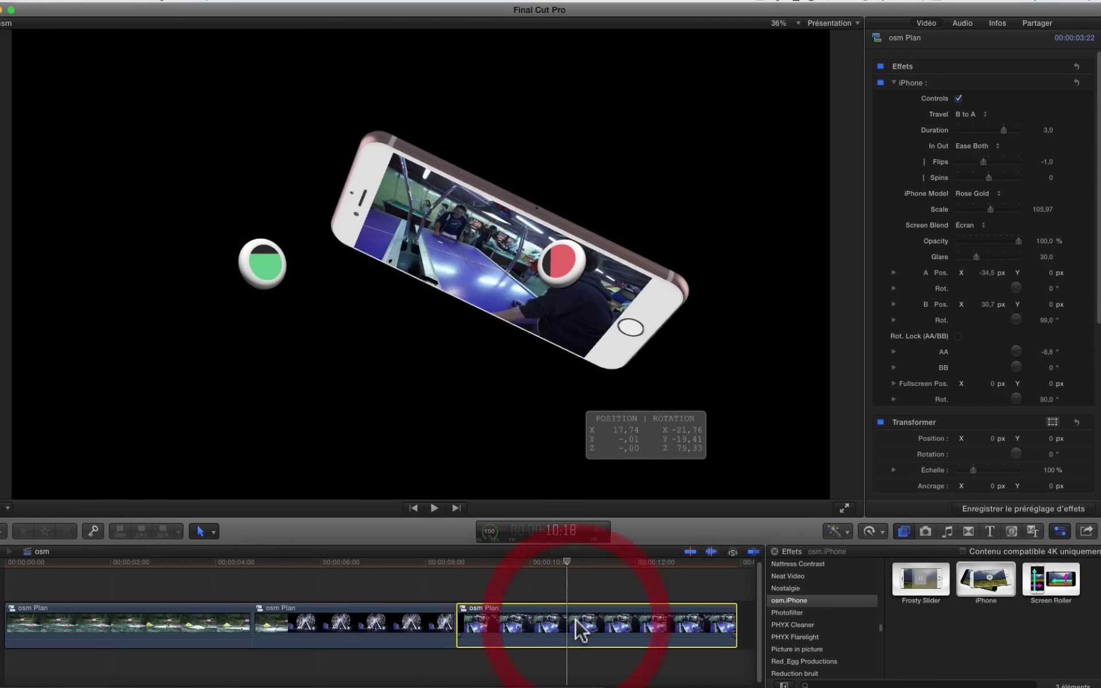
left_click(972, 114)
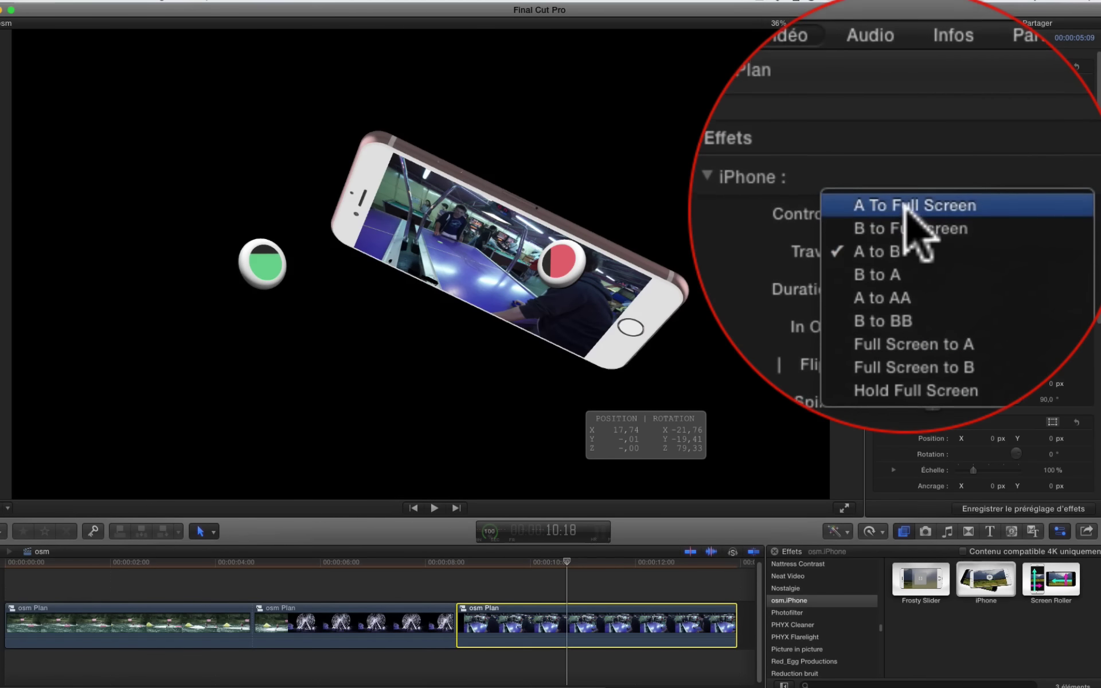
left_click(977, 95)
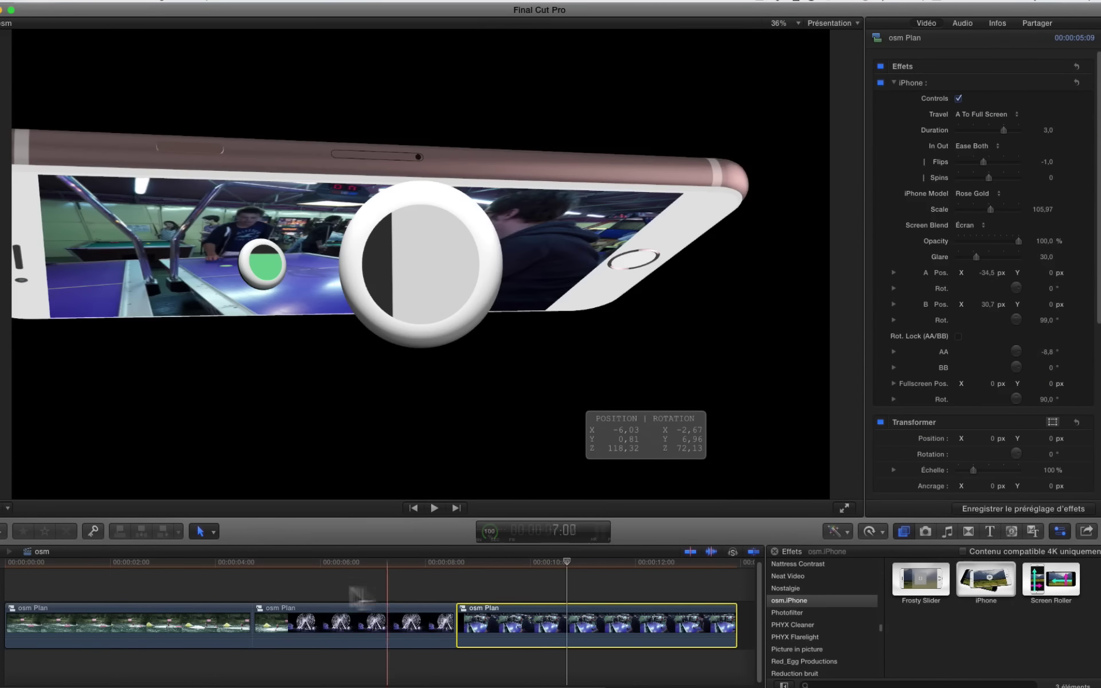
Set Flips to 0 on the middle osm Plan segment.
left_click(320, 617)
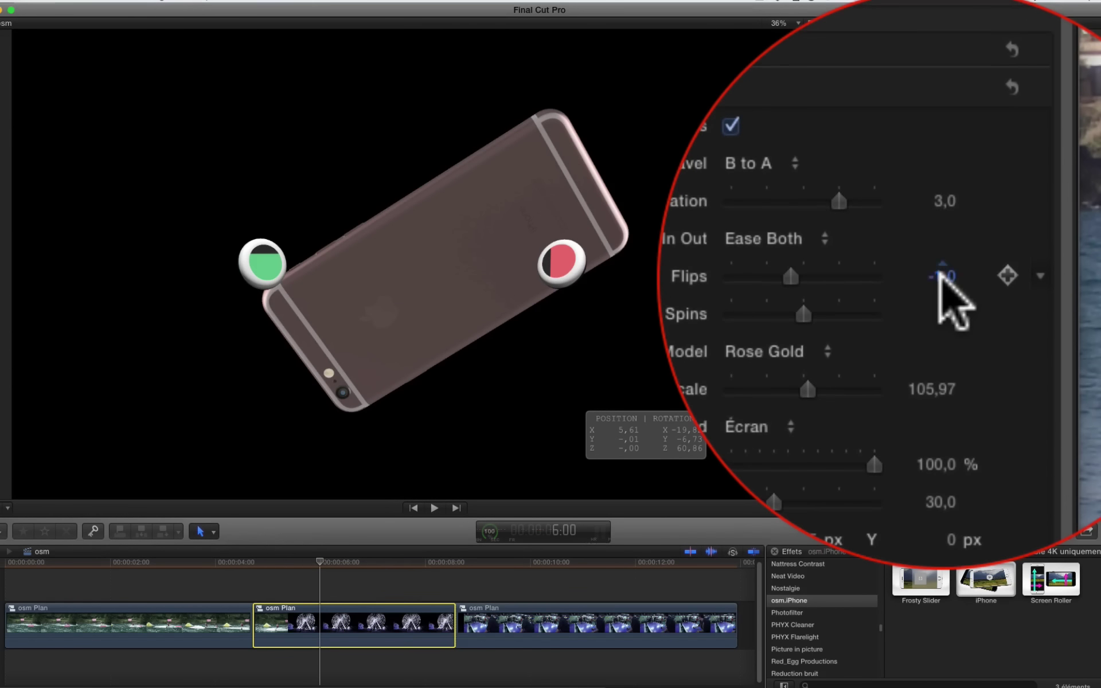
left_click(939, 276)
type("0")
key("Return")
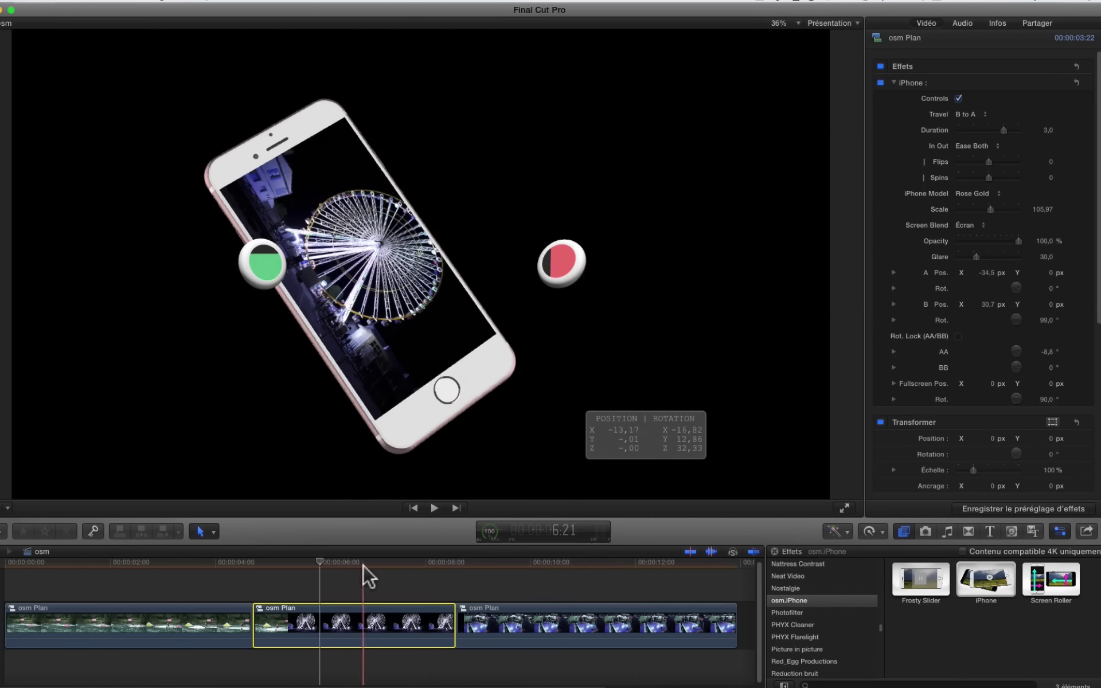
Set the middle segment's A rotation to 90° and A position X to -23,5 px, and check the cut to the third segment.
left_click(408, 564)
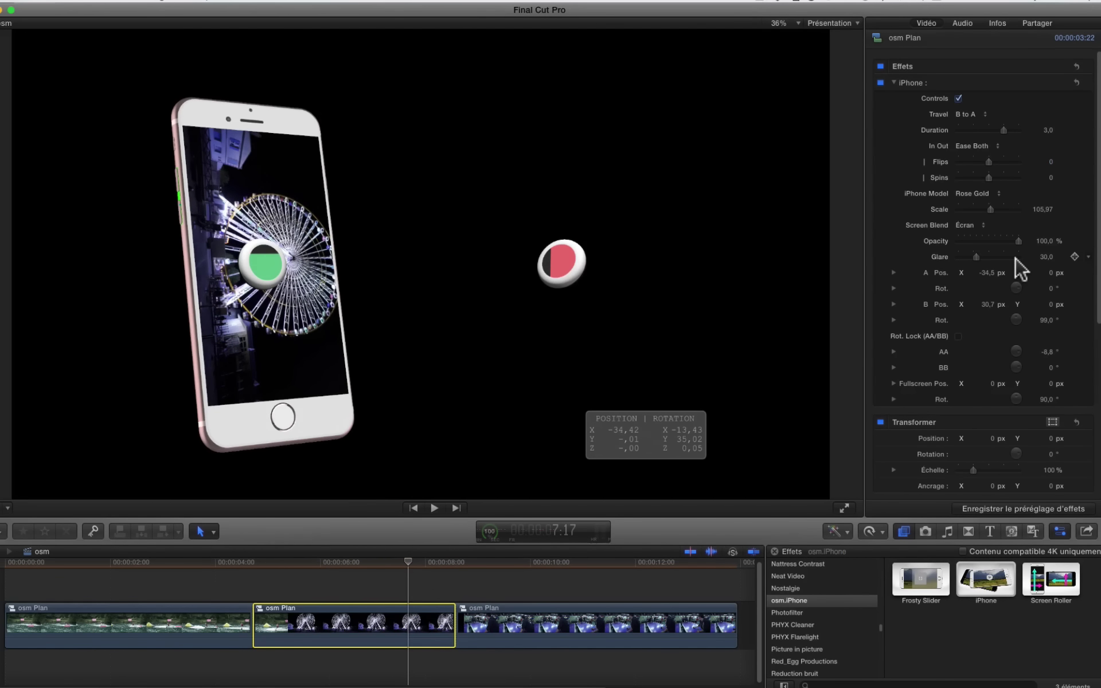
left_click(1051, 288)
type("90")
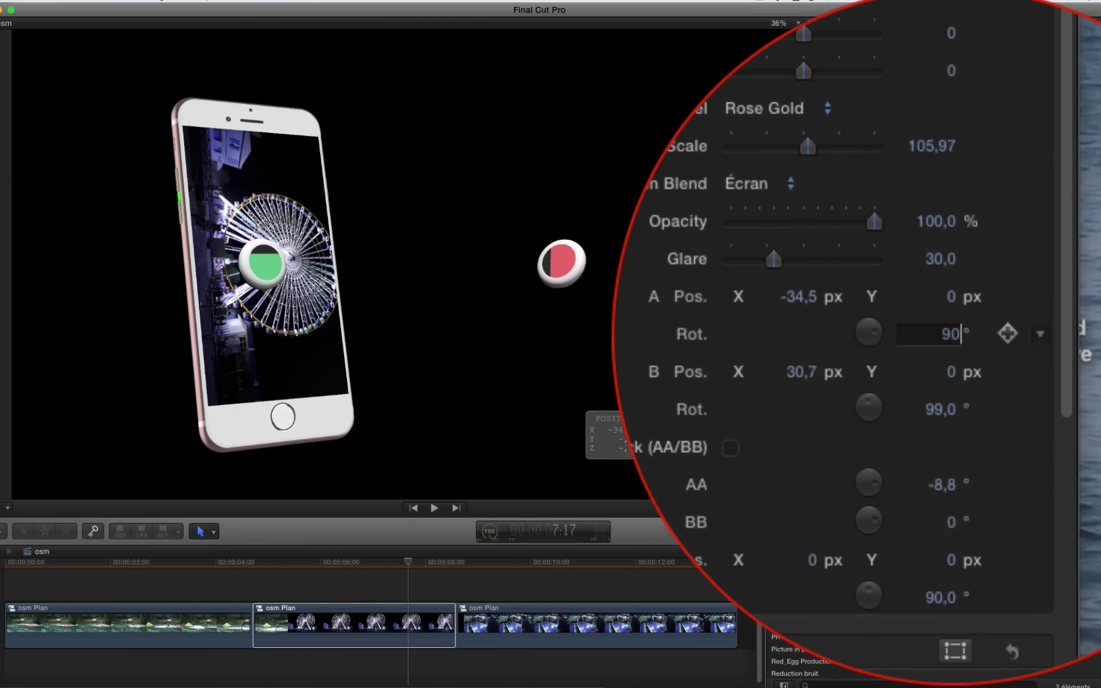
key("Return")
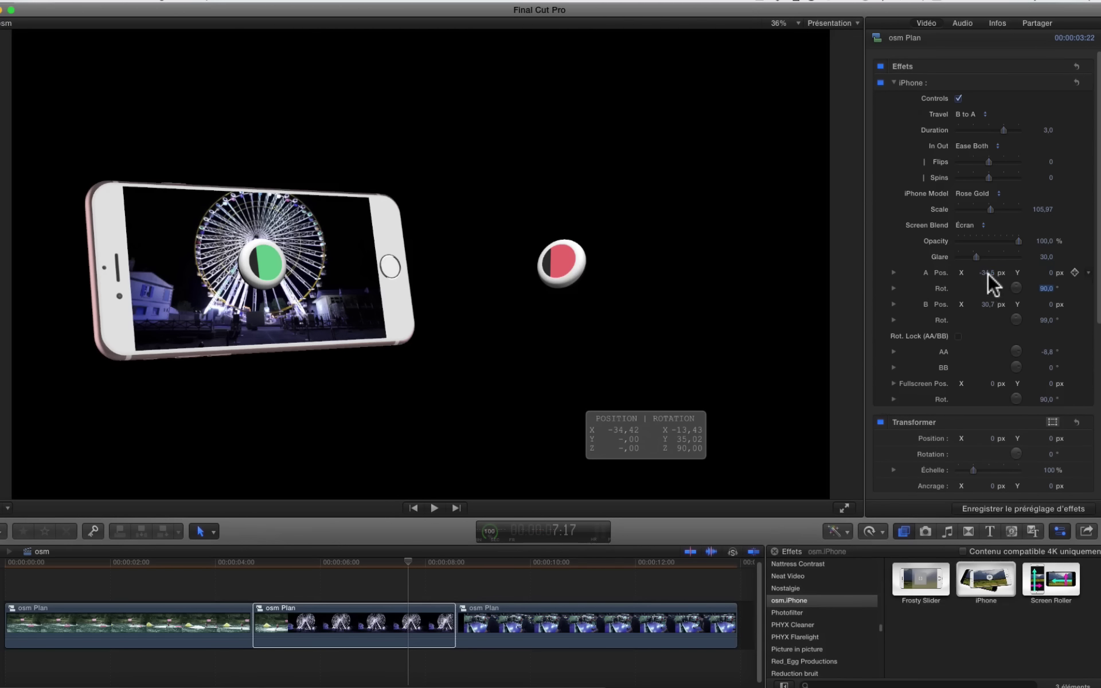
left_click_drag(987, 273, 998, 272)
left_click(292, 577)
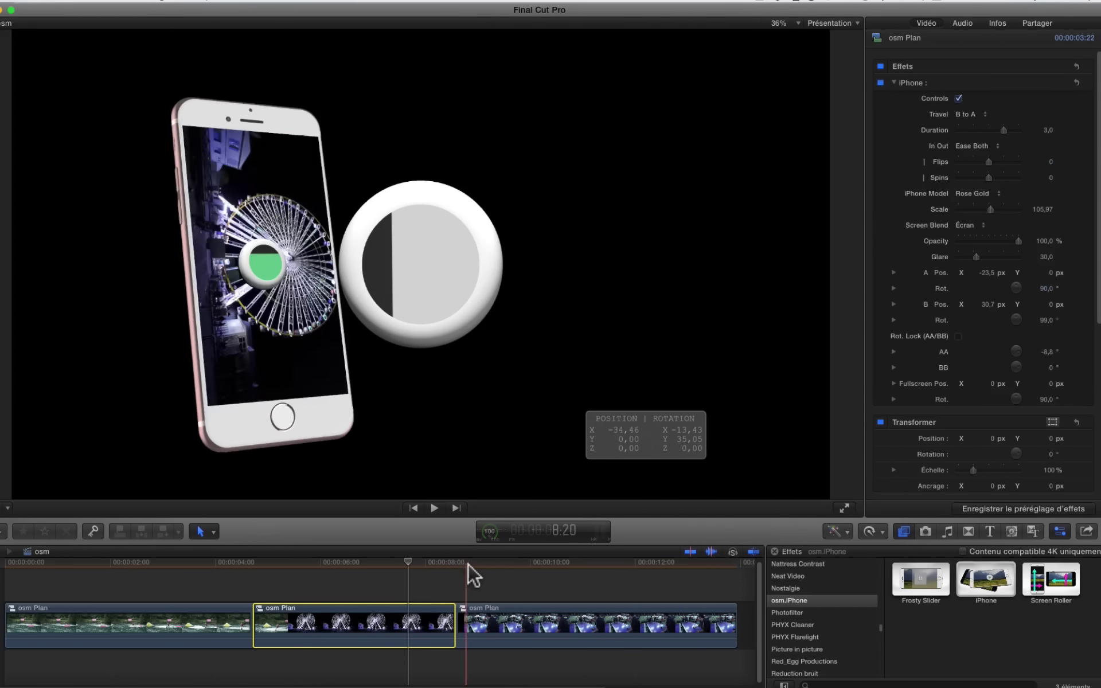
left_click(468, 563)
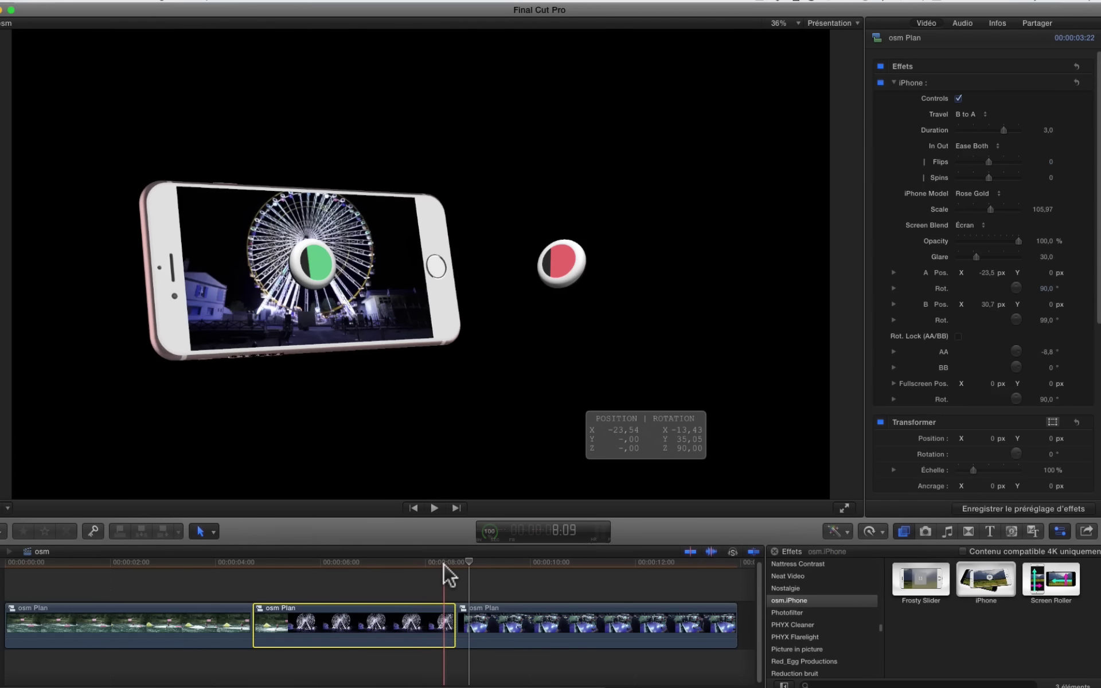
left_click(443, 563)
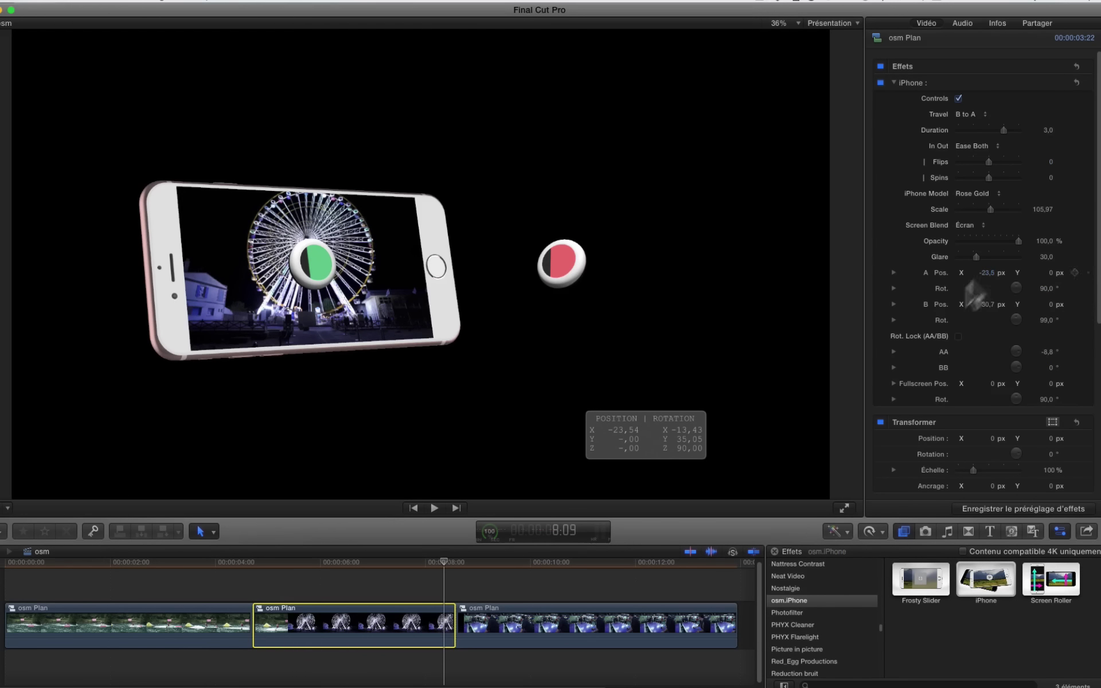
Match the third segment's start to the middle segment's end with A rotation 90° and A position X -23,5 px.
left_click(471, 564)
left_click(494, 628)
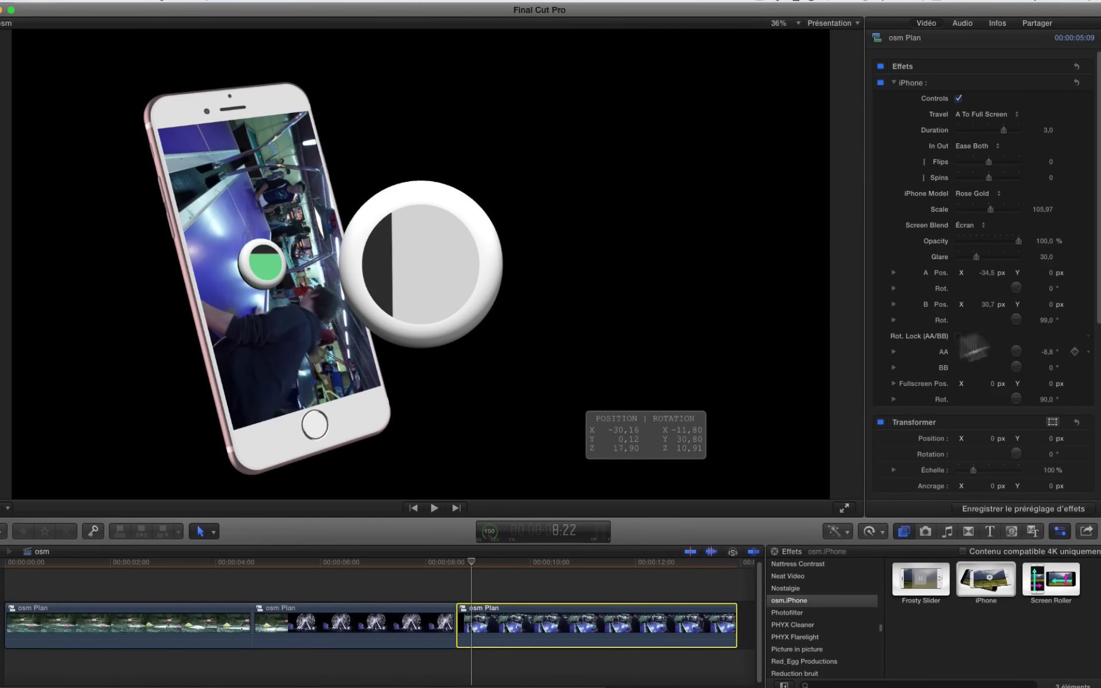
left_click(1052, 288)
left_click(950, 336)
type("9")
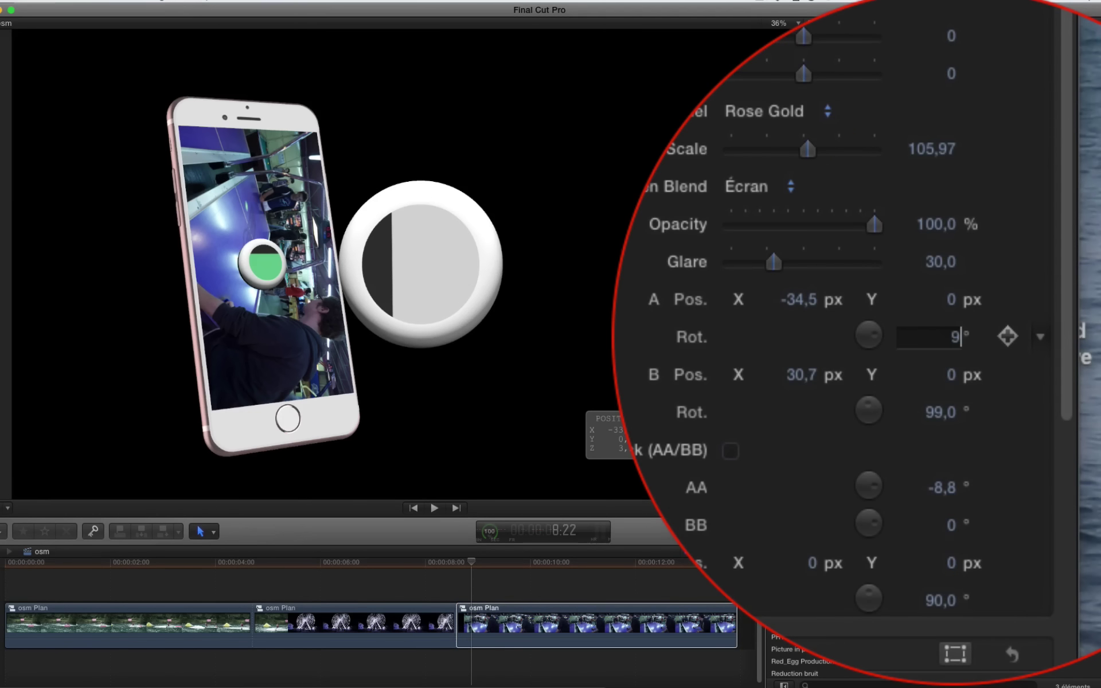
left_click(800, 300)
type("-")
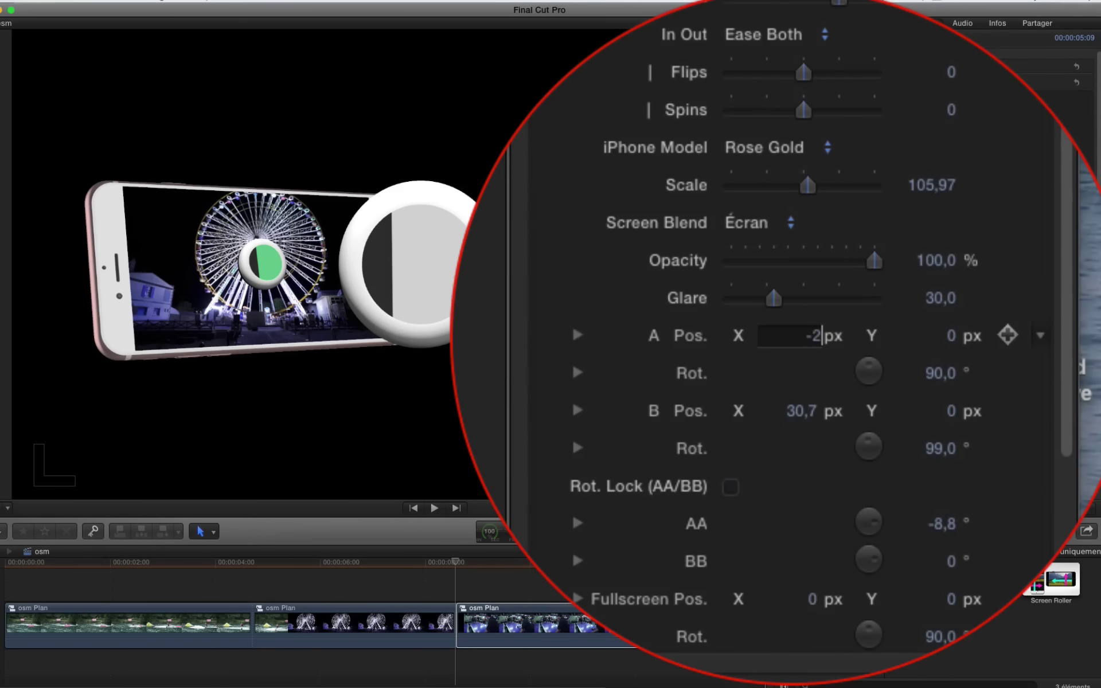
type("23,5")
key("Return")
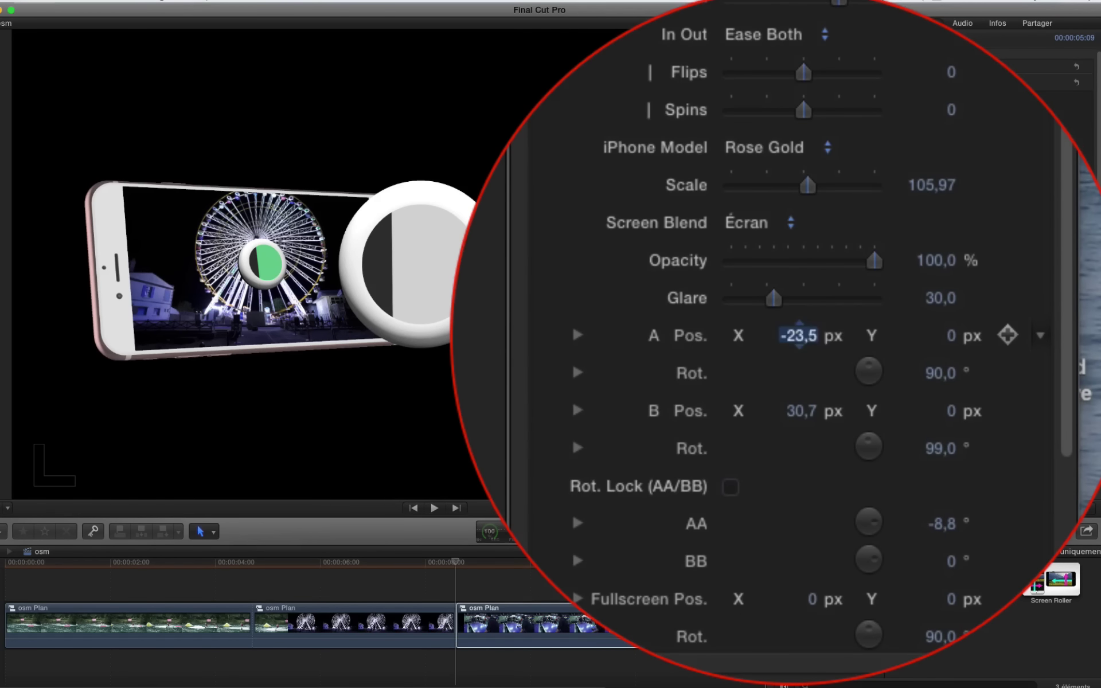
left_click(296, 585)
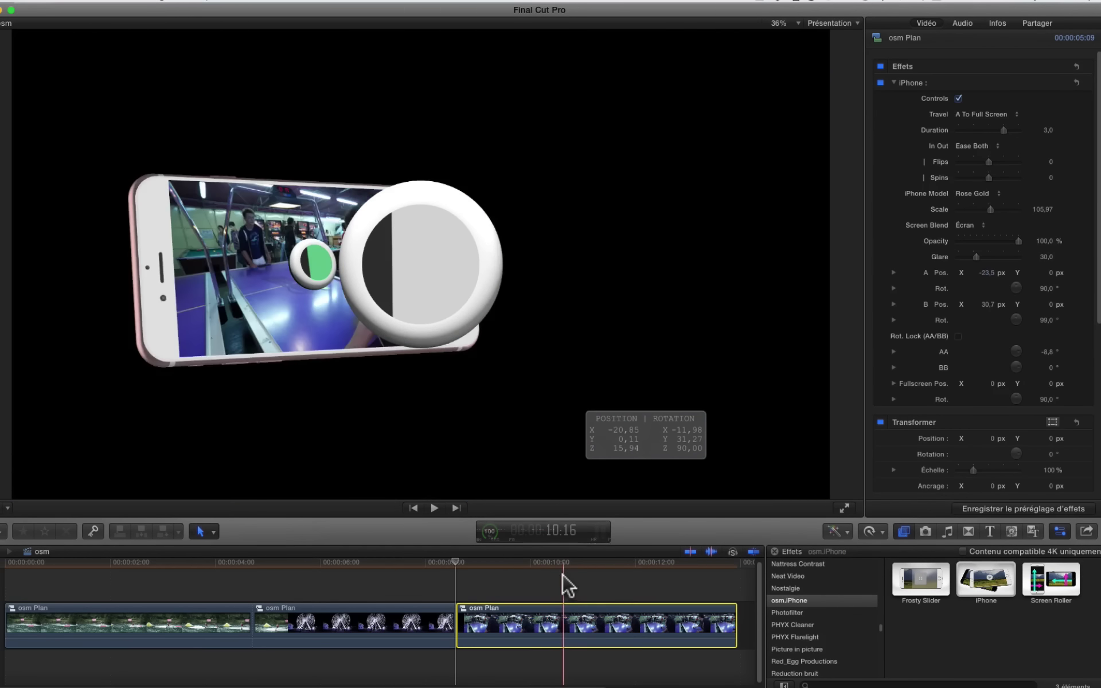
Set Spins to 1 on the third osm Plan segment, viewing its move at 10:15.
left_click(561, 567)
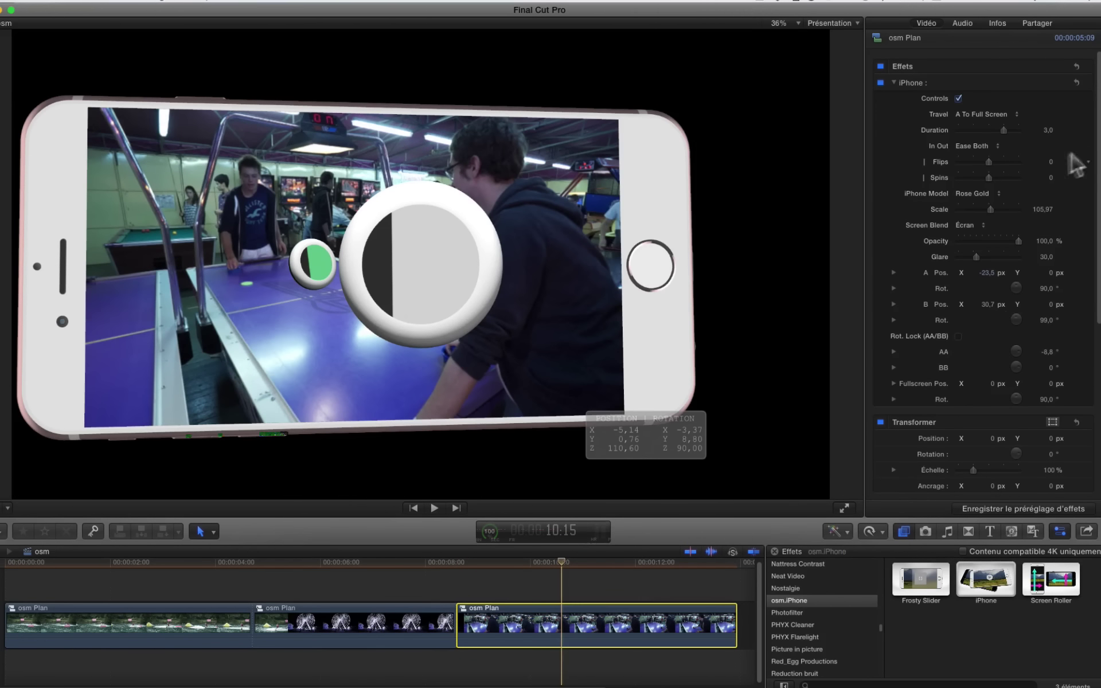
left_click(1051, 177)
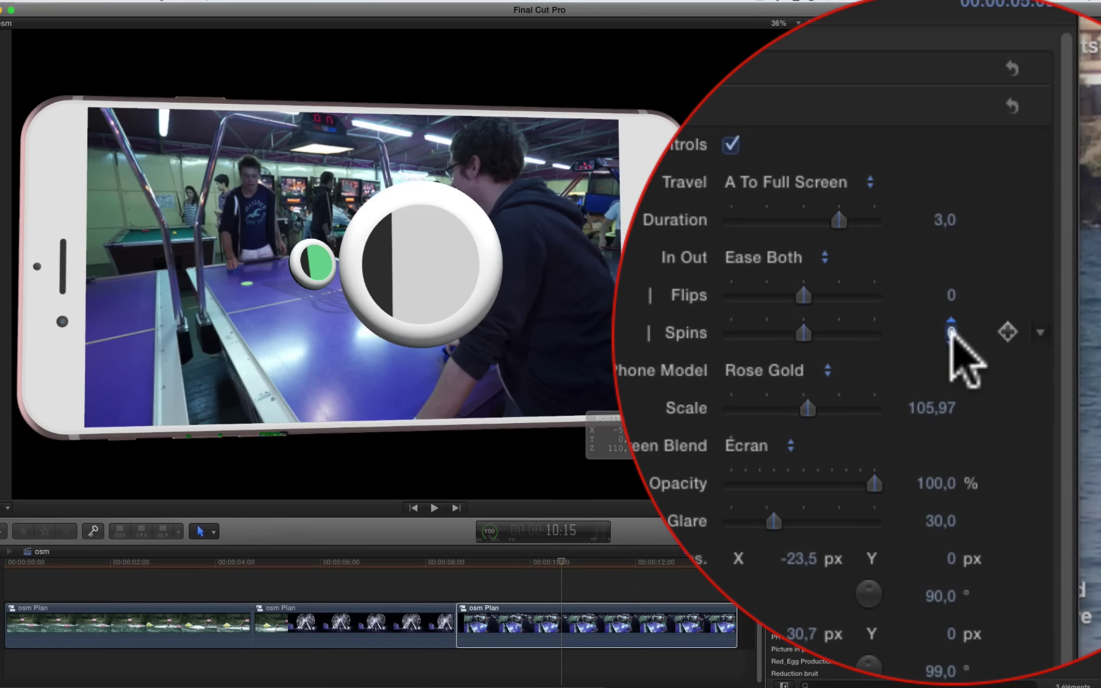
type("1")
key("Return")
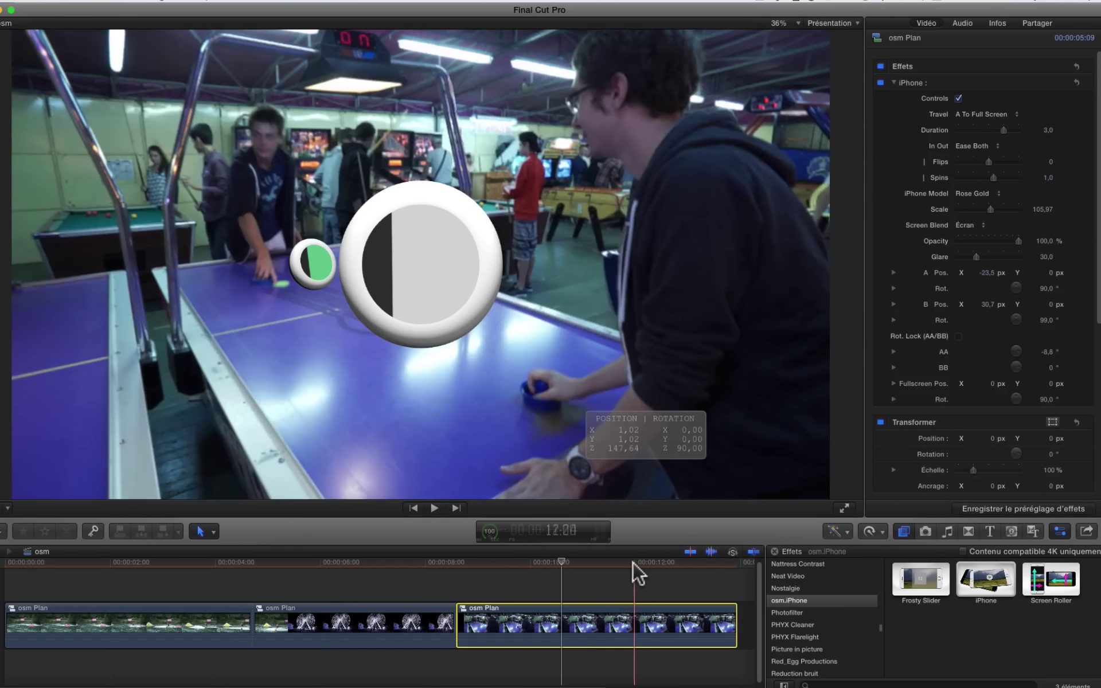
Turn off the on-screen Controls for all three osm Plan segments and play the sequence from the start.
left_click(631, 562)
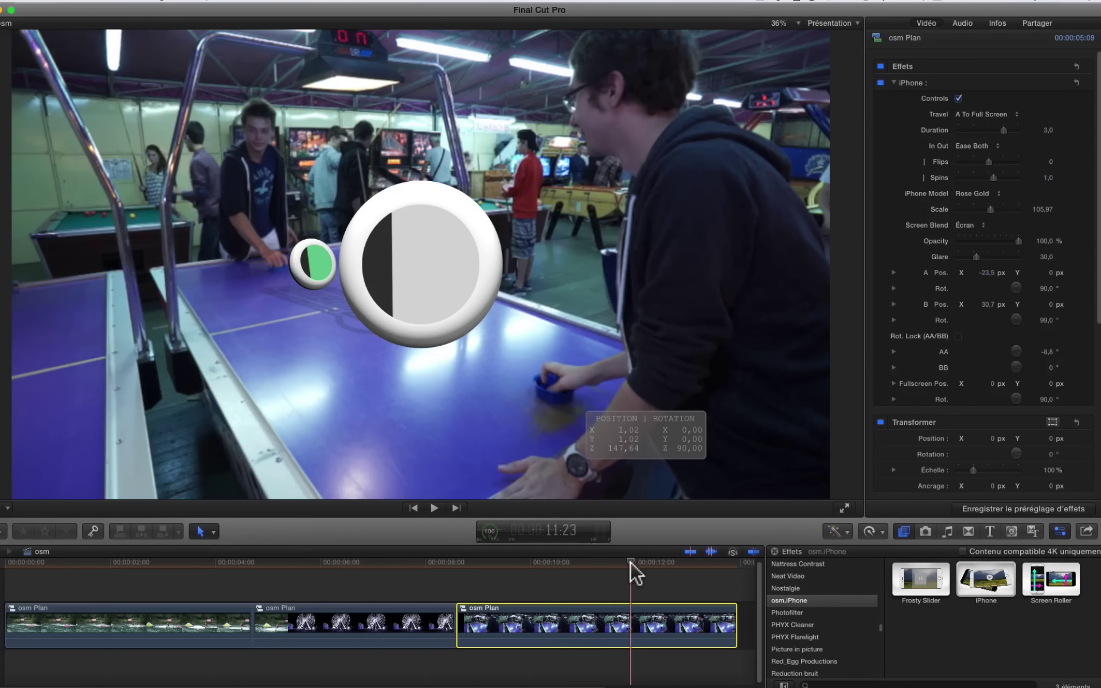
left_click(958, 99)
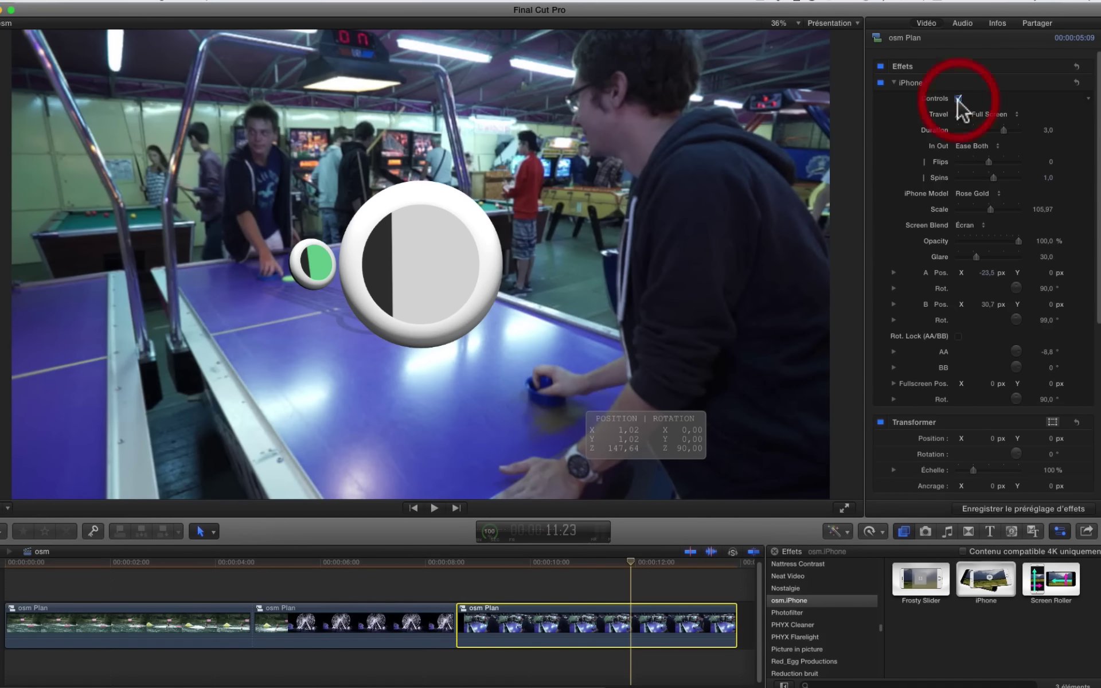
left_click(366, 570)
left_click(366, 619)
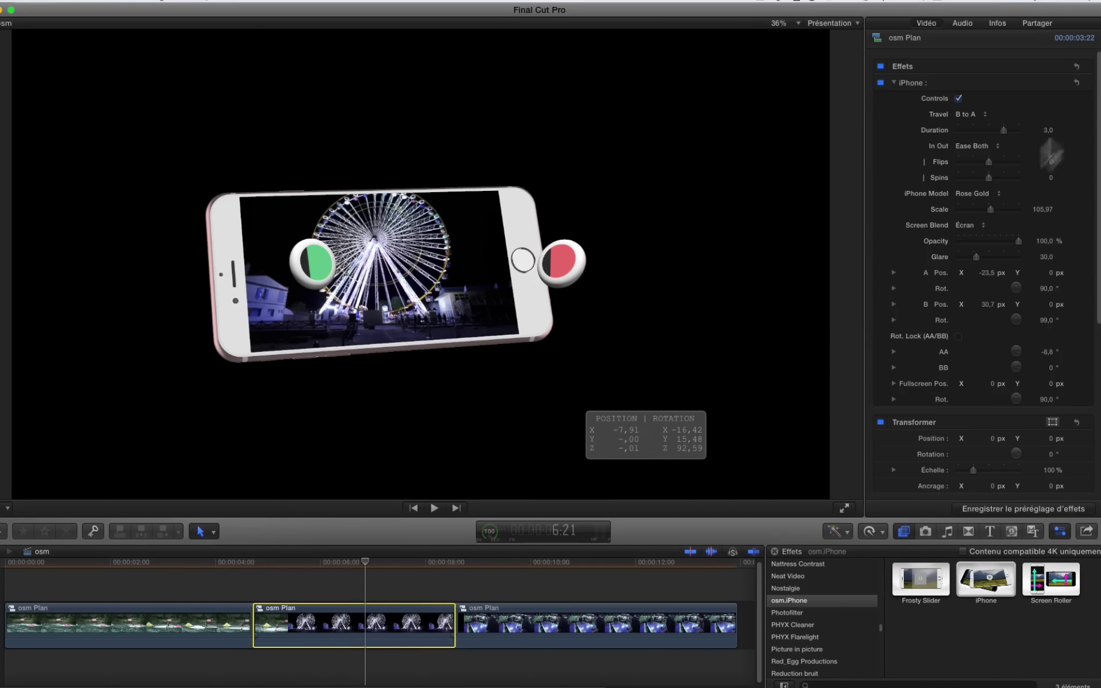
left_click(958, 99)
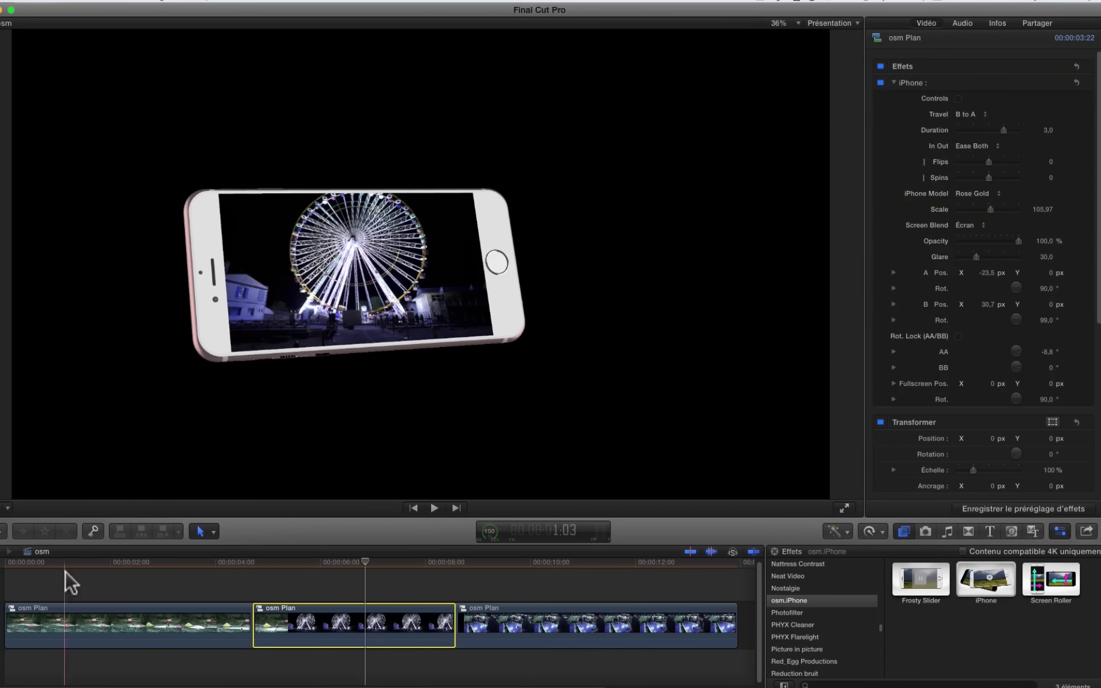
left_click(106, 565)
left_click(115, 620)
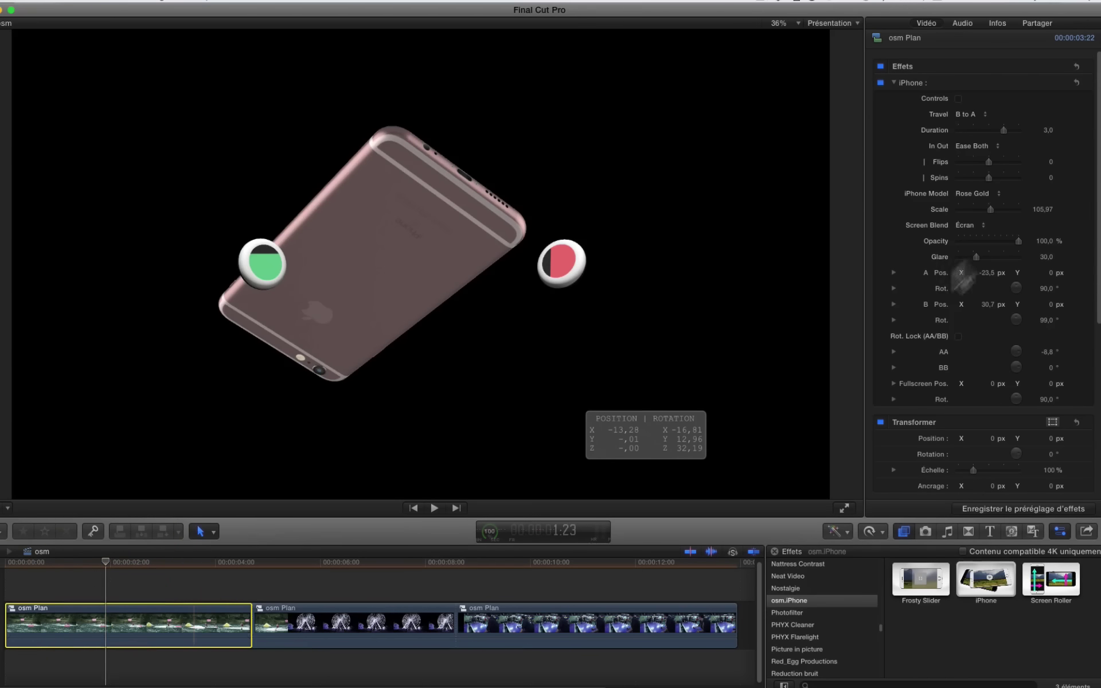
left_click(958, 98)
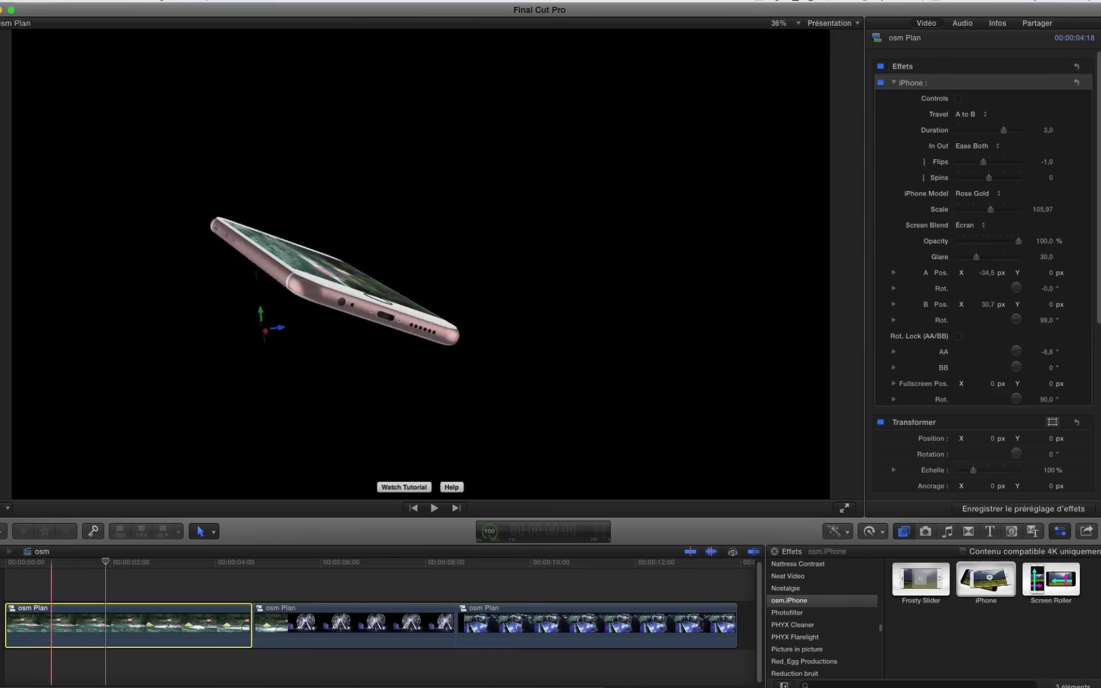
left_click(64, 571)
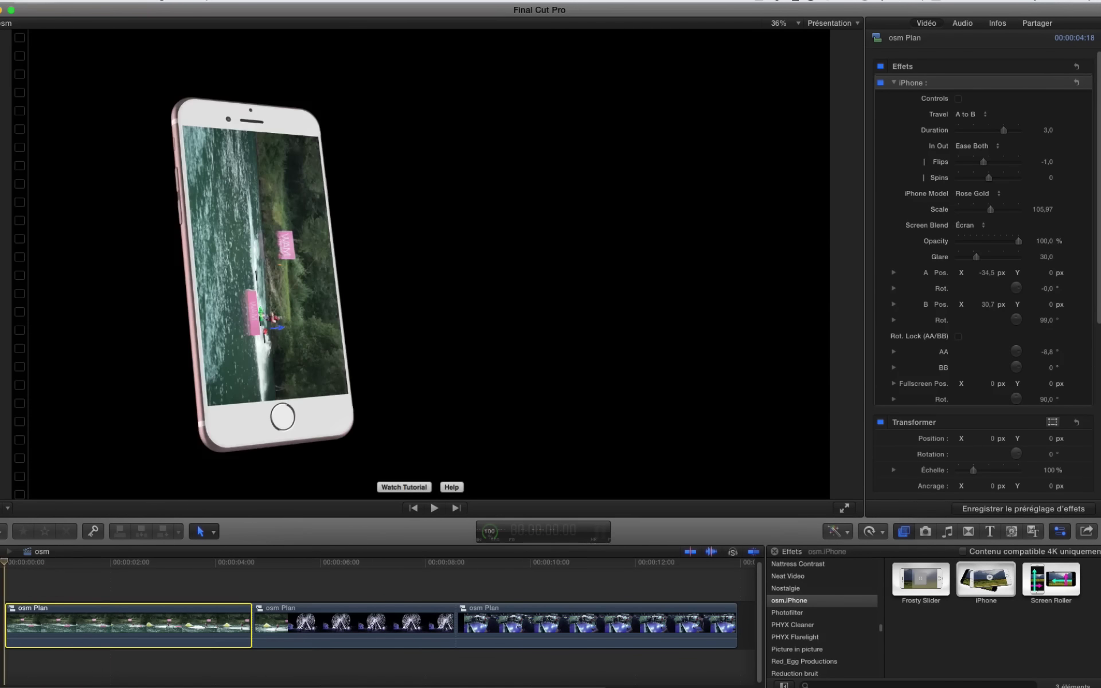
key("space")
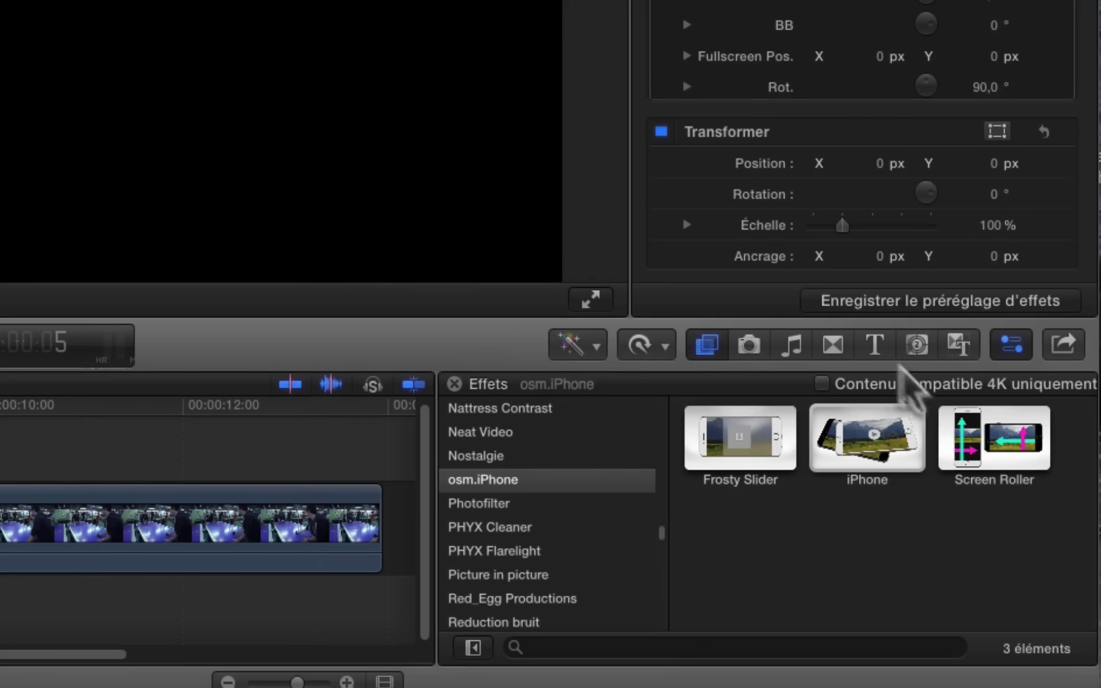
Apply the osm.iPhone Screen Roller effect to the first osm Plan segment.
left_click_drag(786, 454, 570, 480)
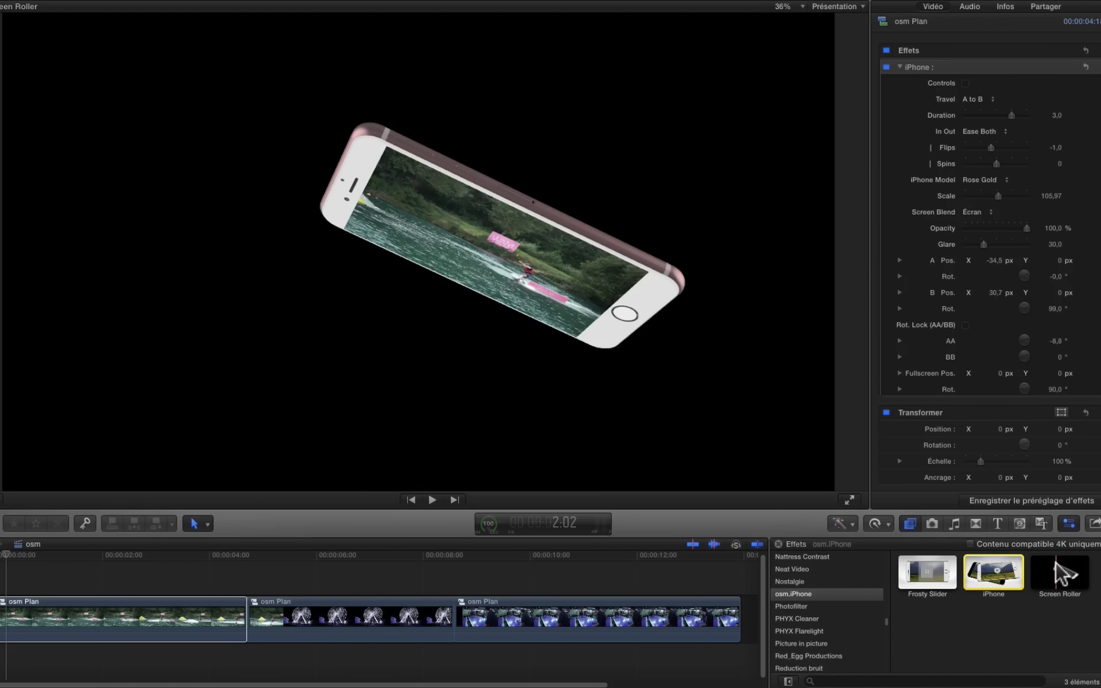
left_click(10, 553)
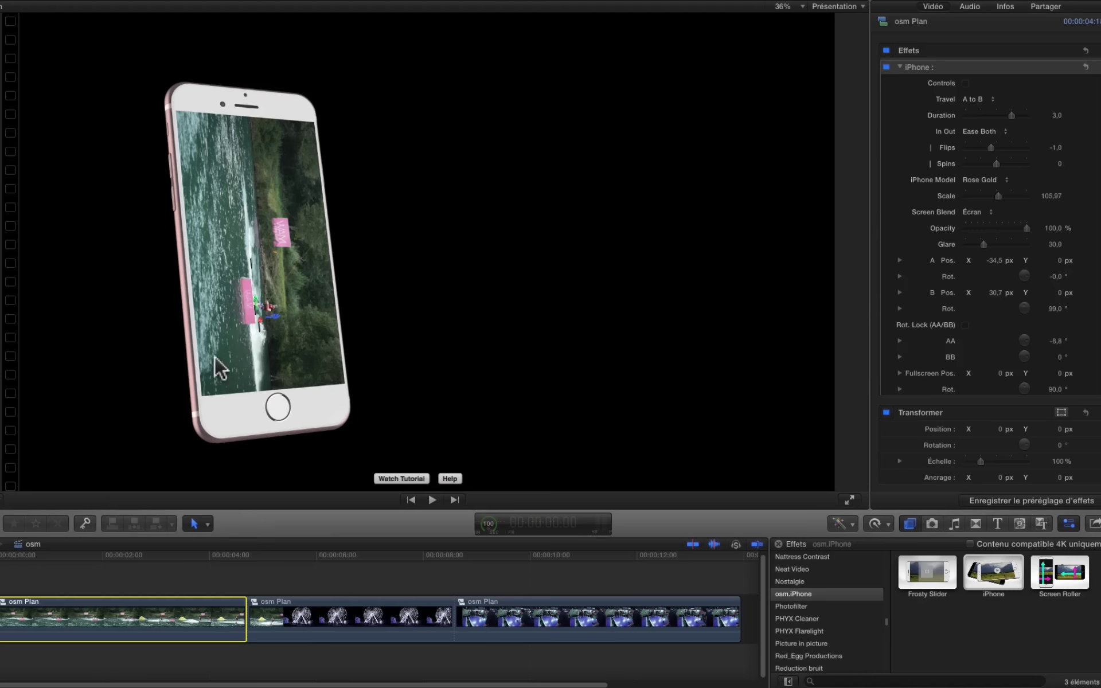
left_click_drag(1073, 574, 123, 631)
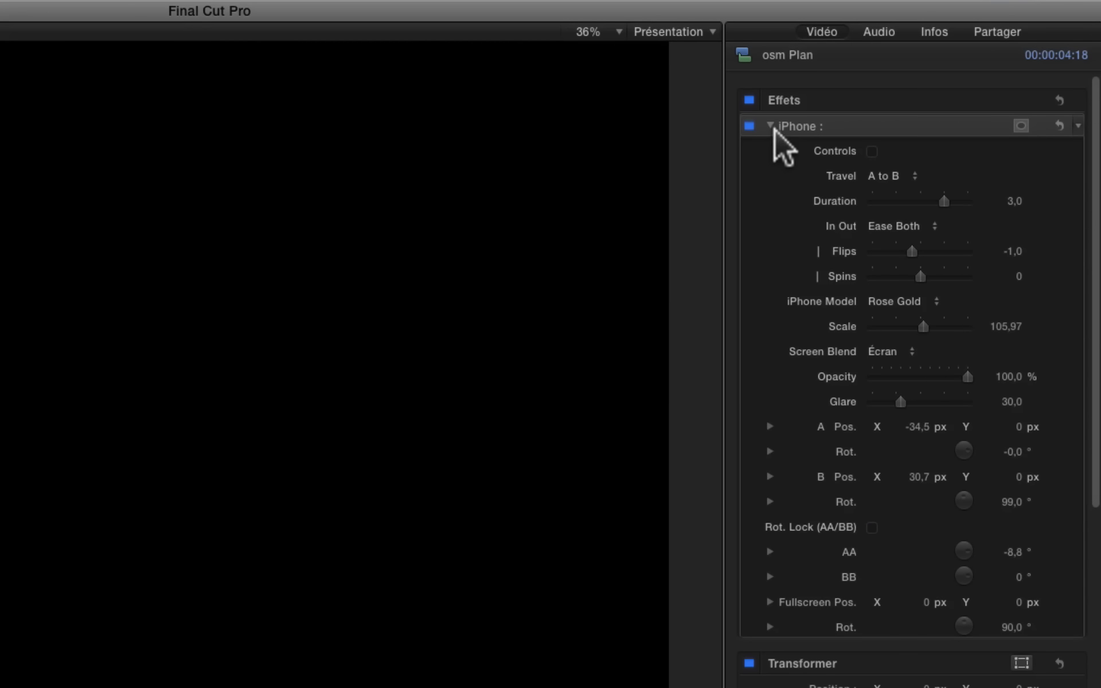
Collapse the iPhone effect's settings and place Screen Roller above it in the first segment's effect order.
left_click(770, 125)
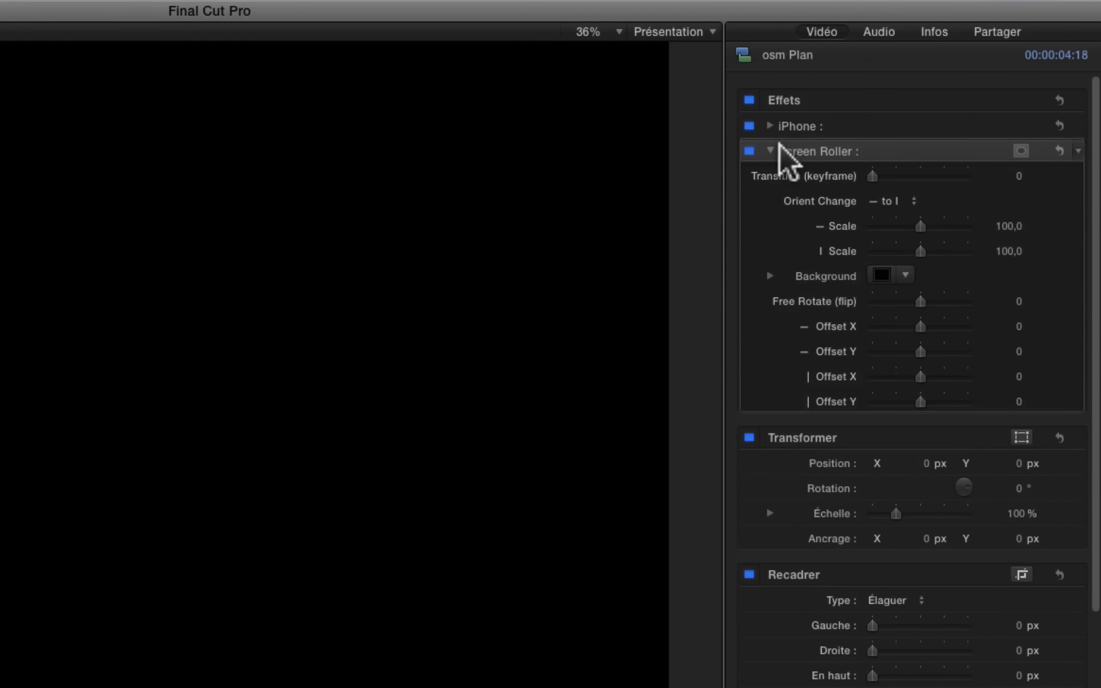
left_click_drag(779, 144, 794, 117)
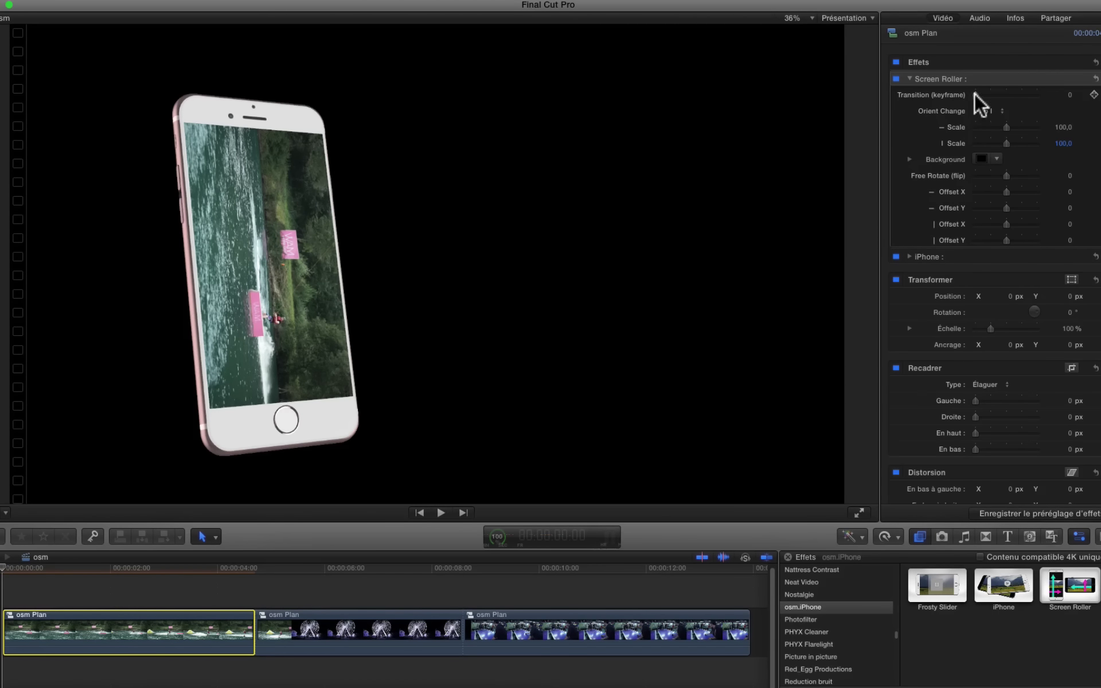
Keyframe Screen Roller's Transition at 100 and | Scale at 72,99 at the first segment's start, keeping — Offset Y at 0.
left_click_drag(976, 95, 1038, 94)
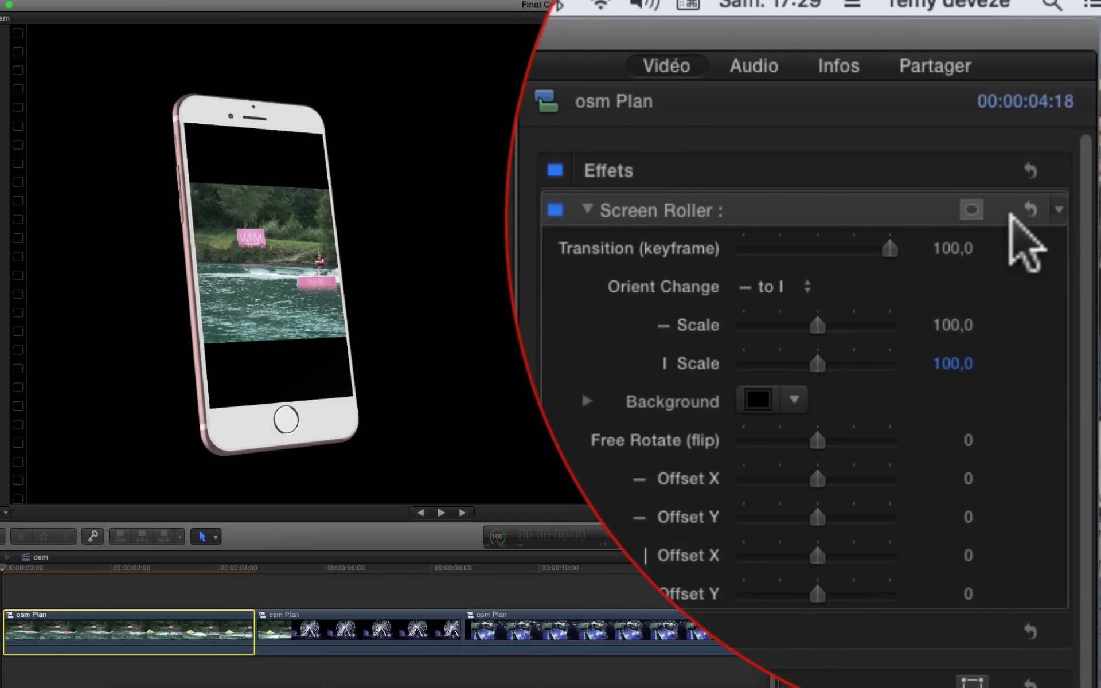
left_click(1027, 247)
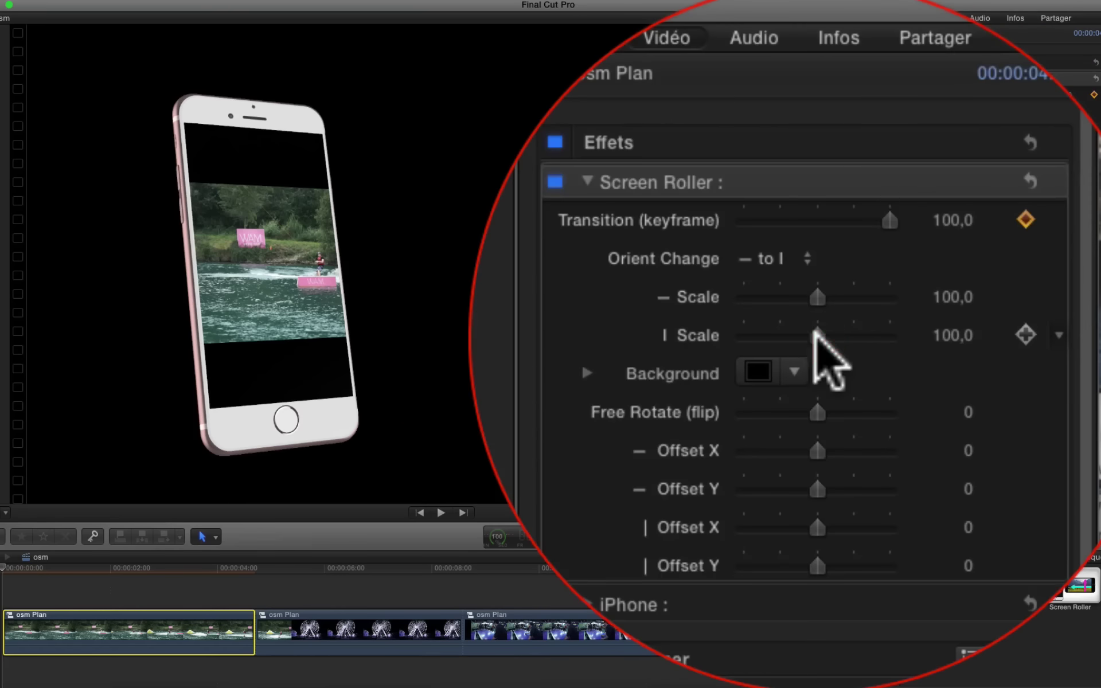
left_click_drag(1006, 144, 997, 145)
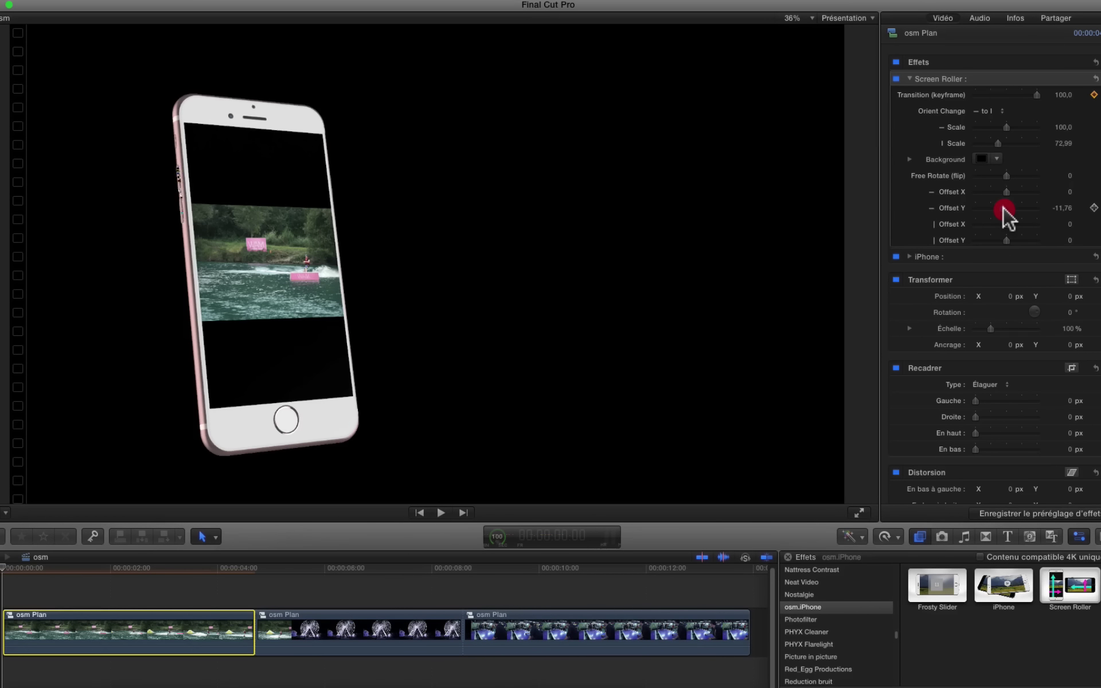
left_click(1061, 207)
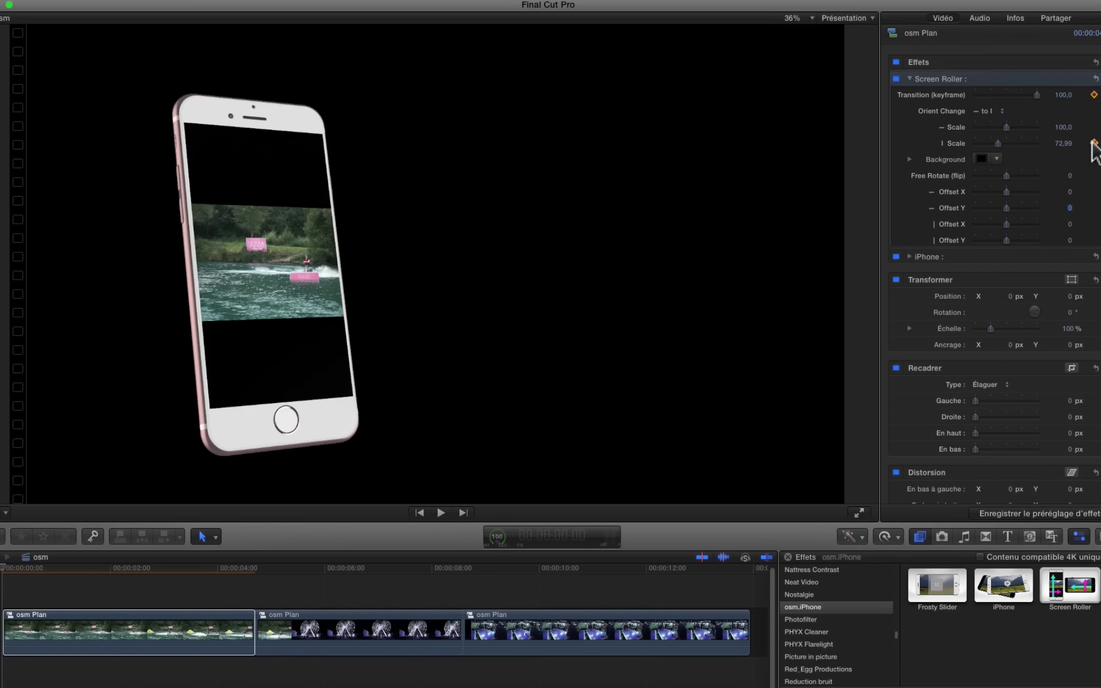
Advance to frame 23, where the phone turns edge-on, and add holding keyframes for Screen Roller's Transition and | Scale.
left_click_drag(10, 572, 19, 572)
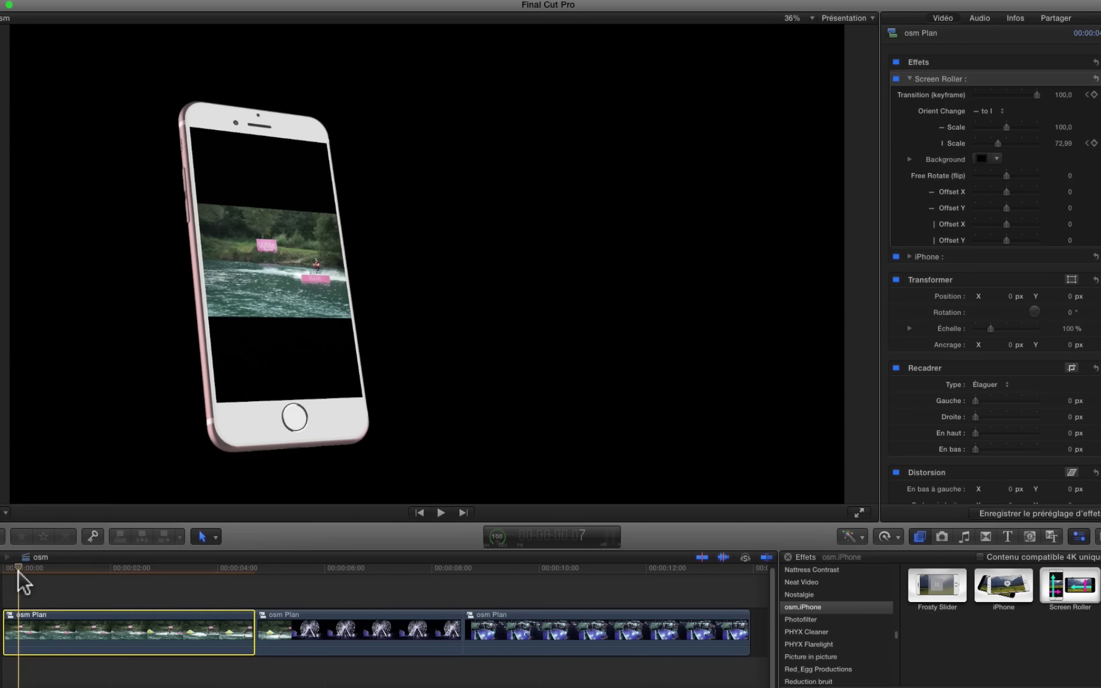
key("Right")
key("Right")
key("Right")
key("Right")
key("Right")
key("Right")
key("Right")
key("Right")
key("Right")
key("Right")
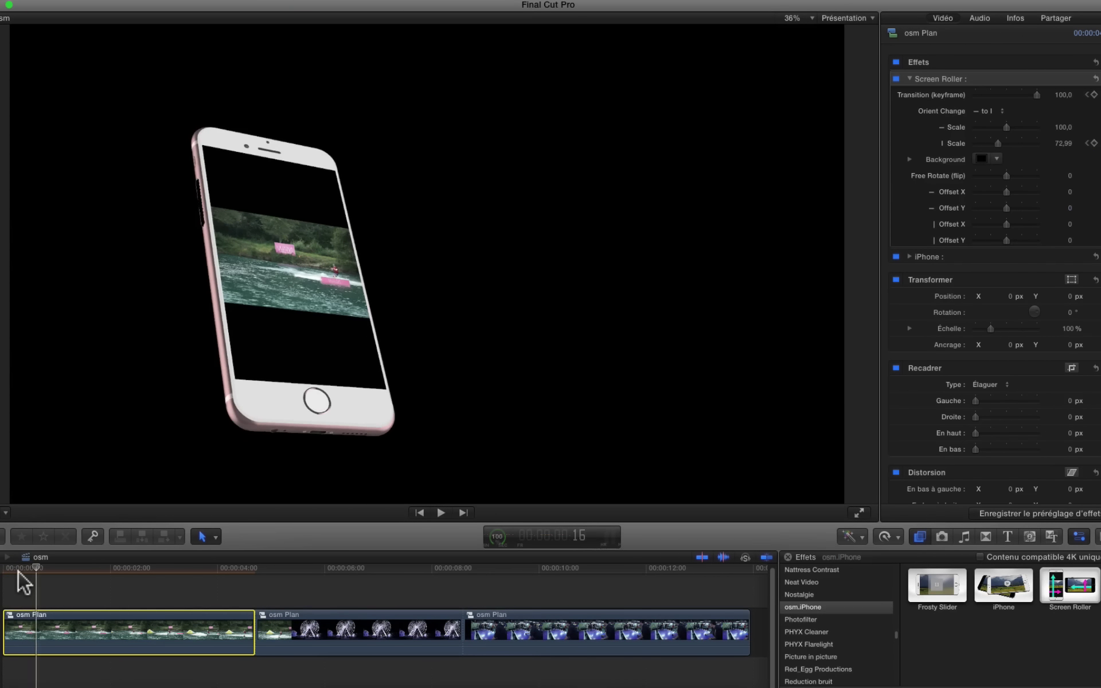
key("Right")
key("Right")
key("Right")
key("Right")
key("Right")
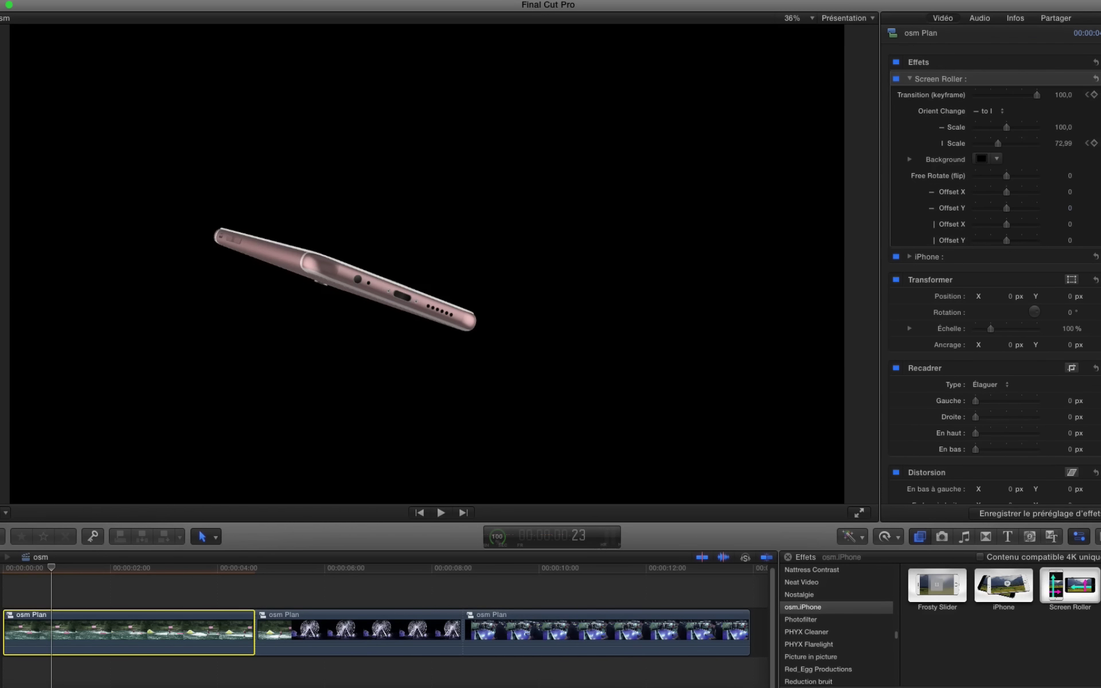
left_click(1094, 95)
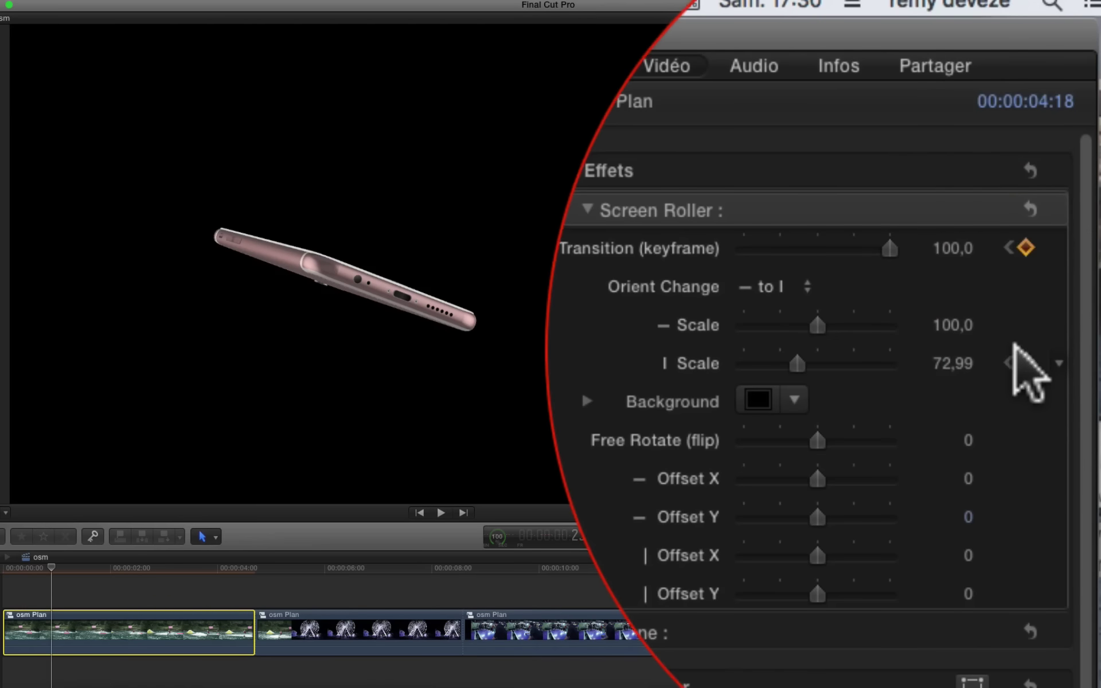
left_click(1026, 362)
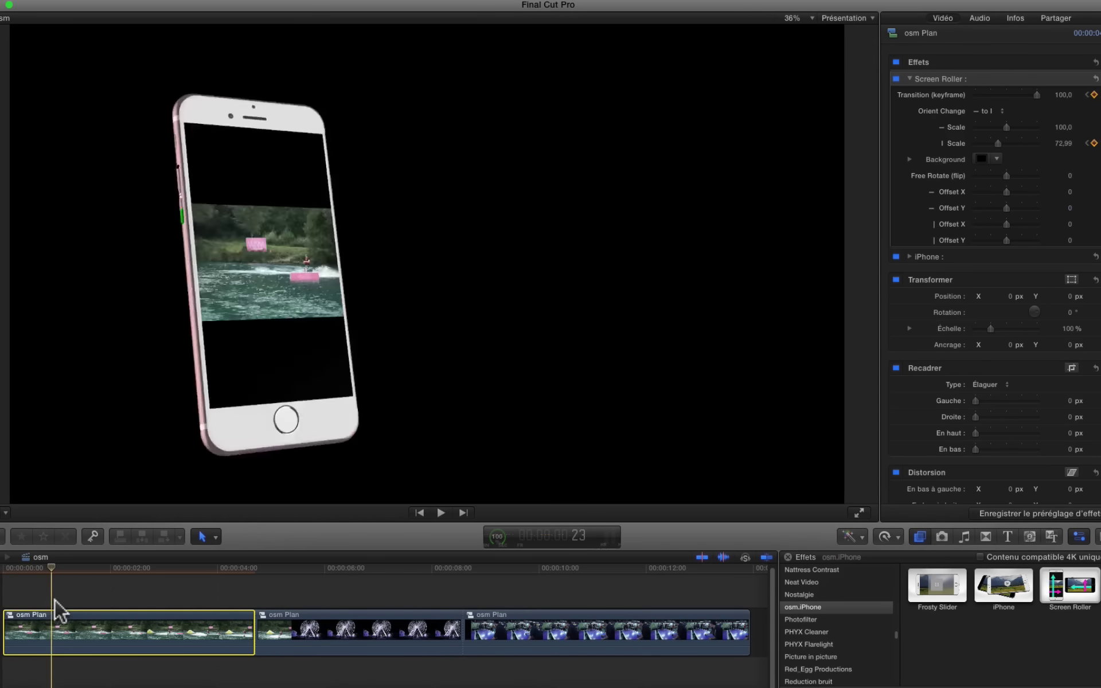
Go to 1:21, while the screen is still hidden, and keyframe Screen Roller's Transition at 0 and | Scale at 100.
left_click(55, 569)
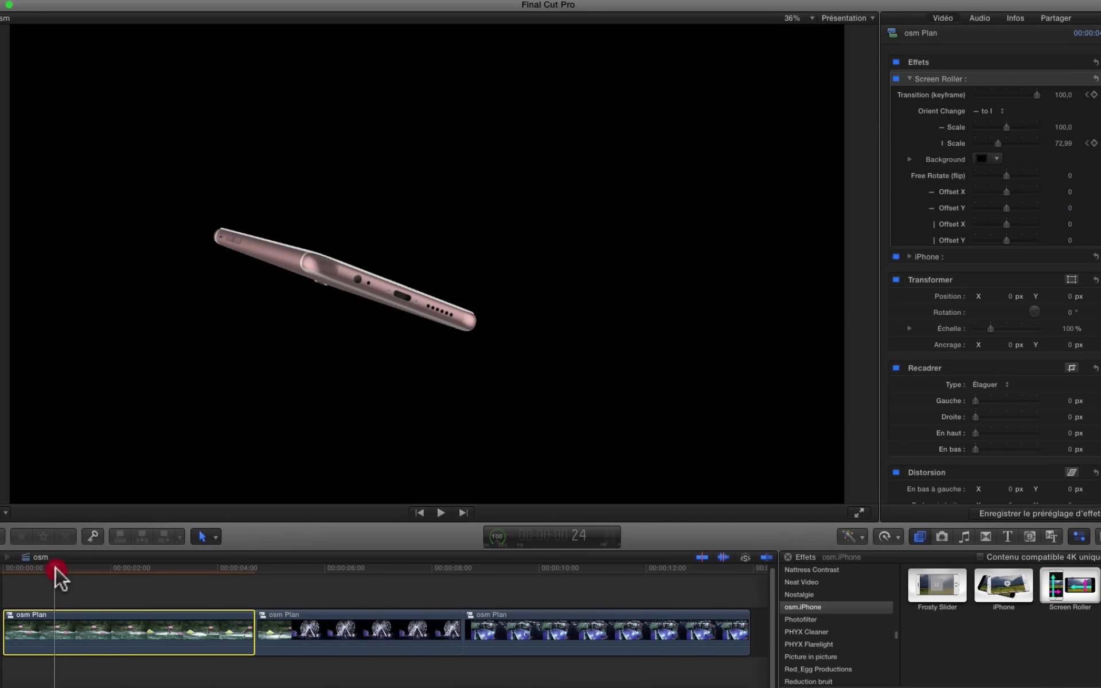
left_click_drag(55, 570, 101, 572)
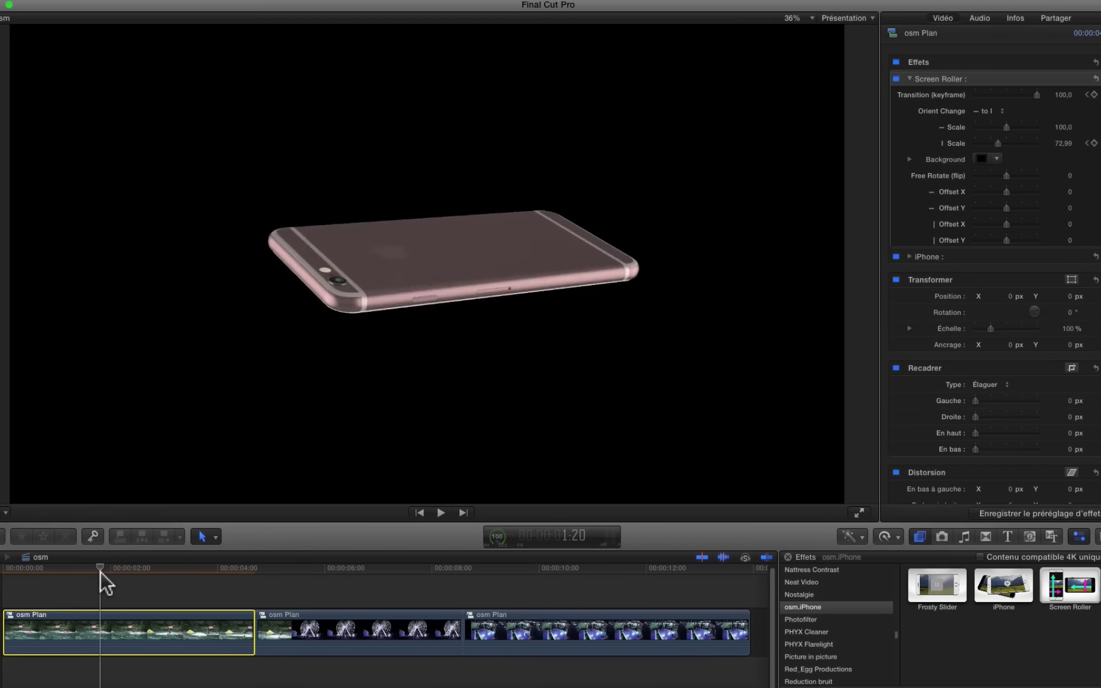
key("Right")
key("Right")
key("Right")
key("Right")
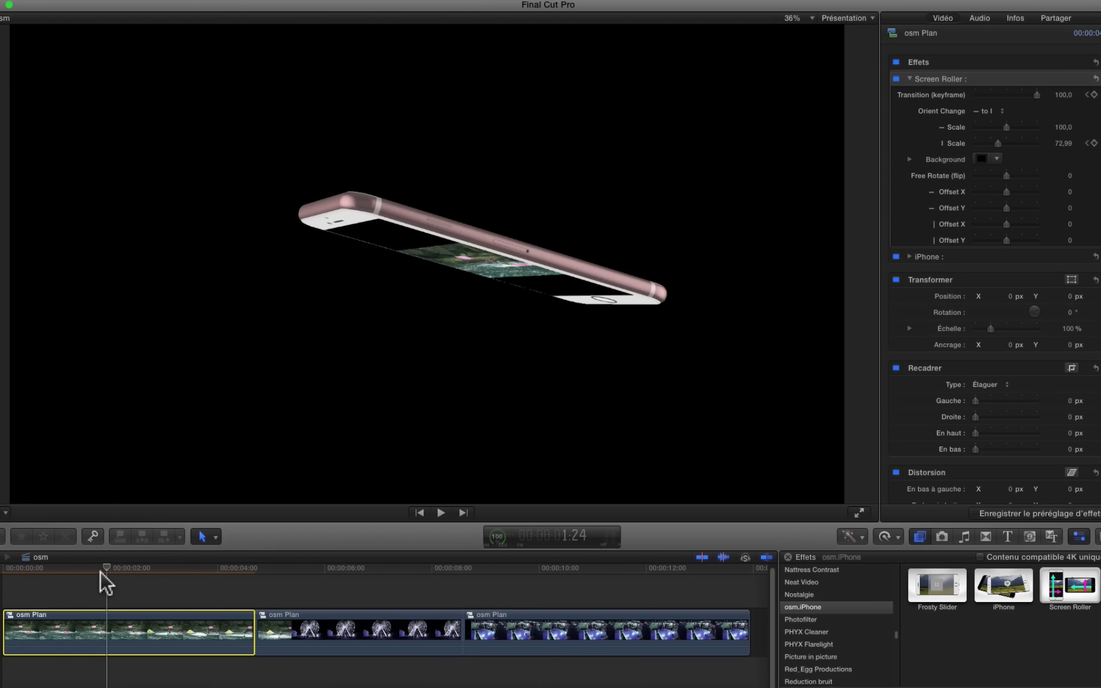
key("Right")
key("Left")
key("Left")
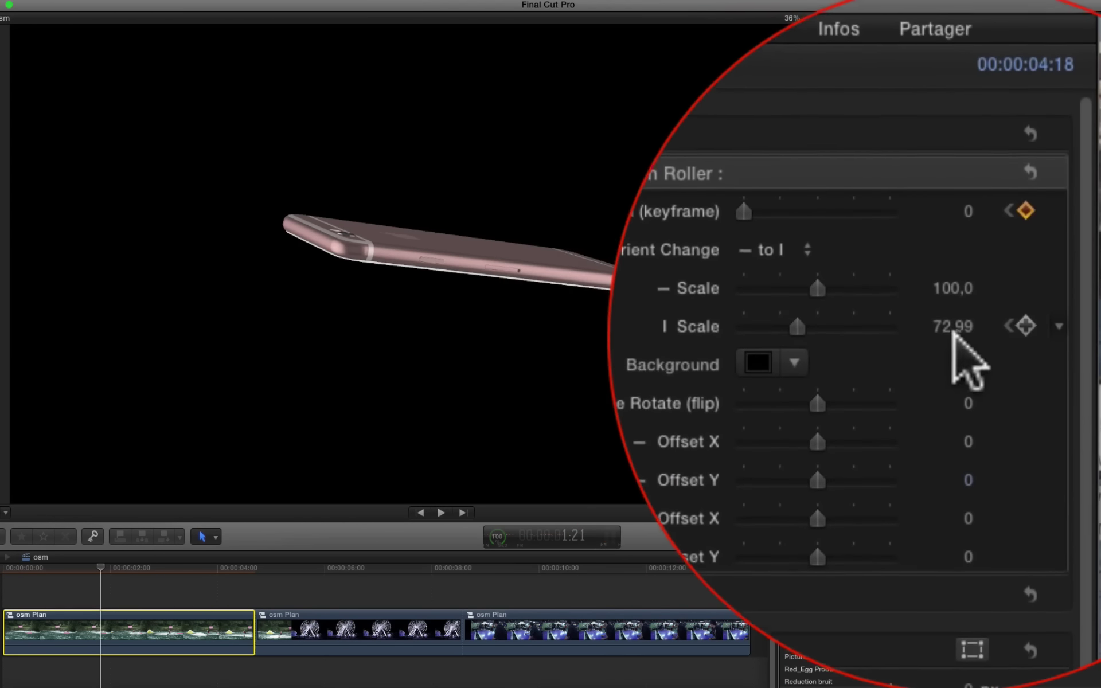
left_click(952, 336)
type("10")
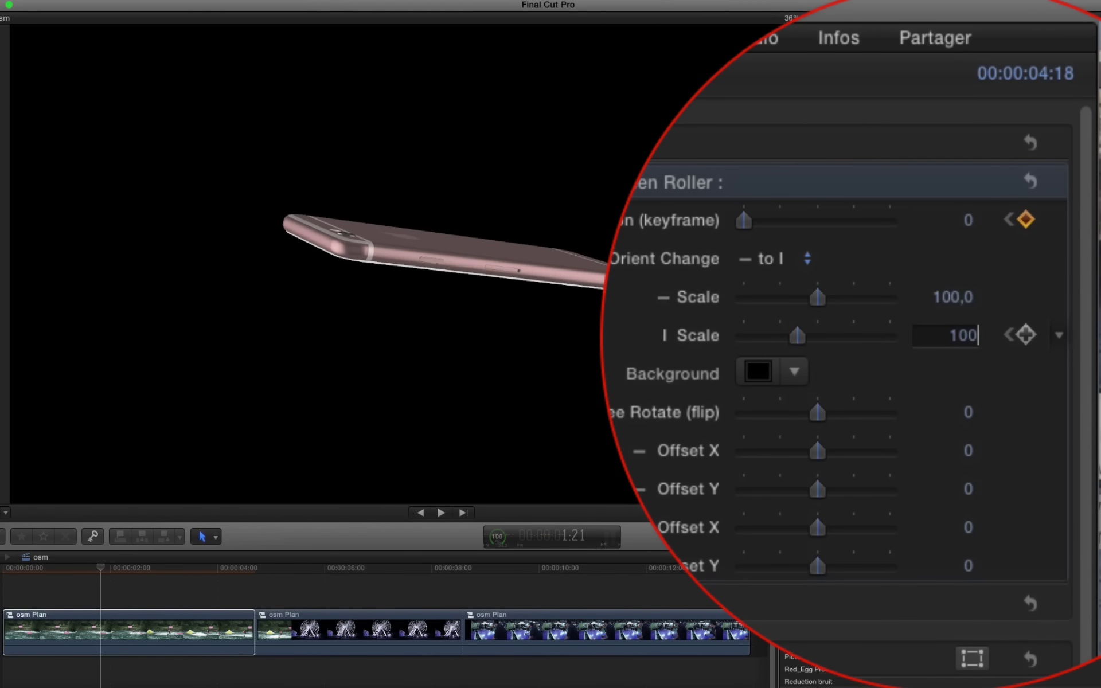
type("0")
key("Return")
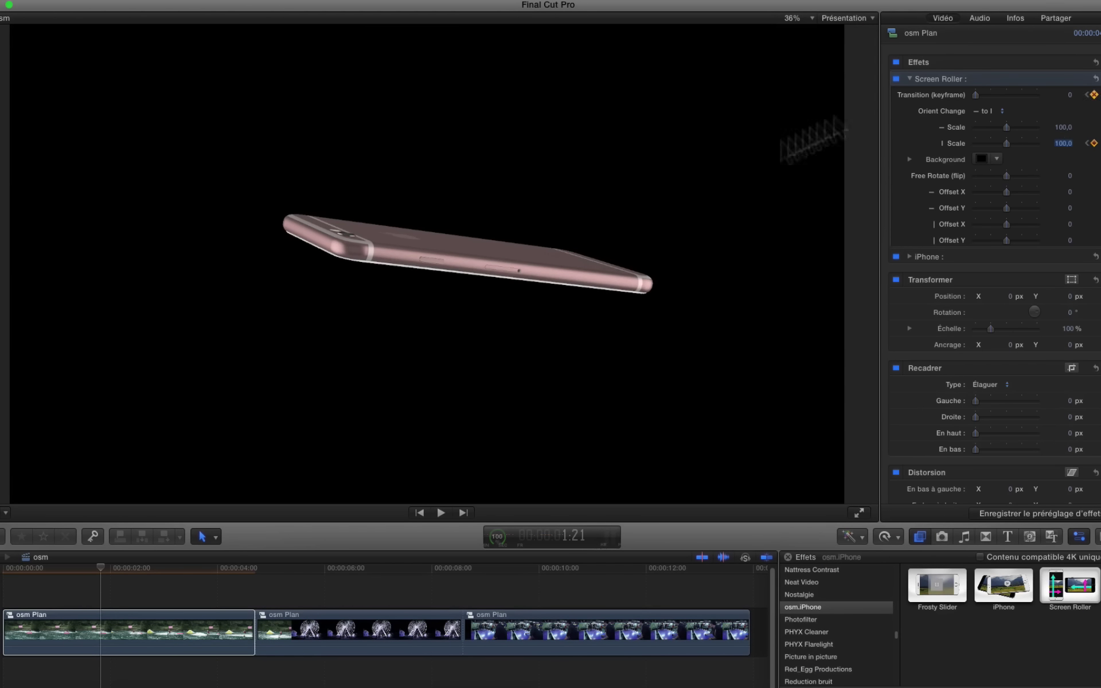
Play back the first segment's flip to check the screen orientation change, stopping at 2:15.
left_click(95, 567)
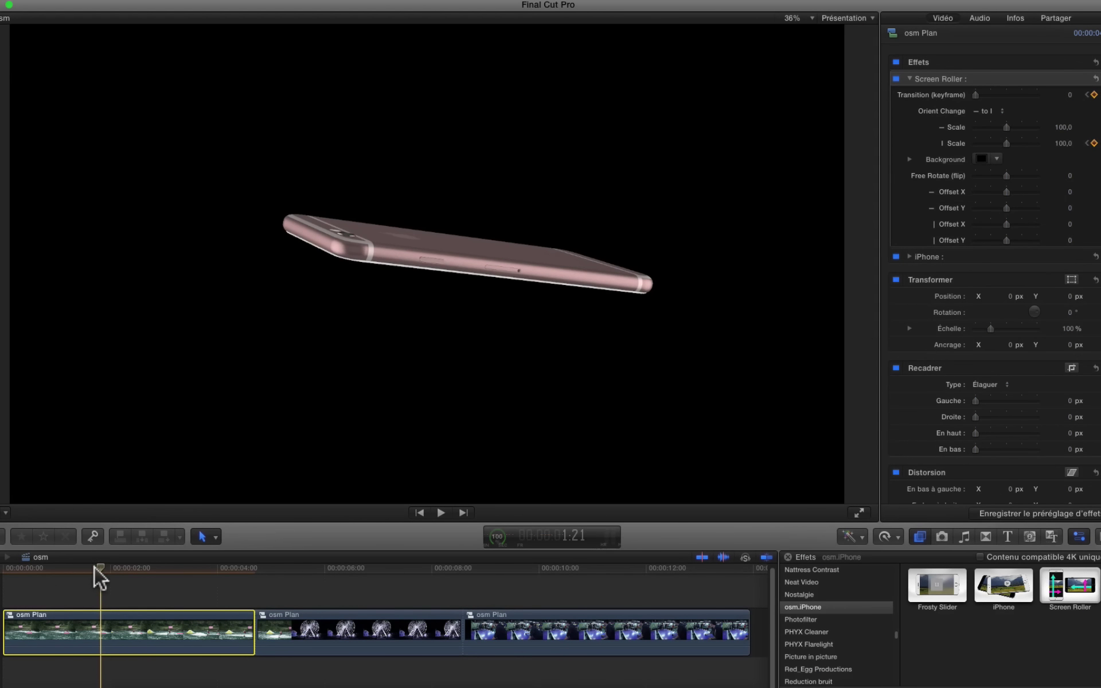
left_click(94, 568)
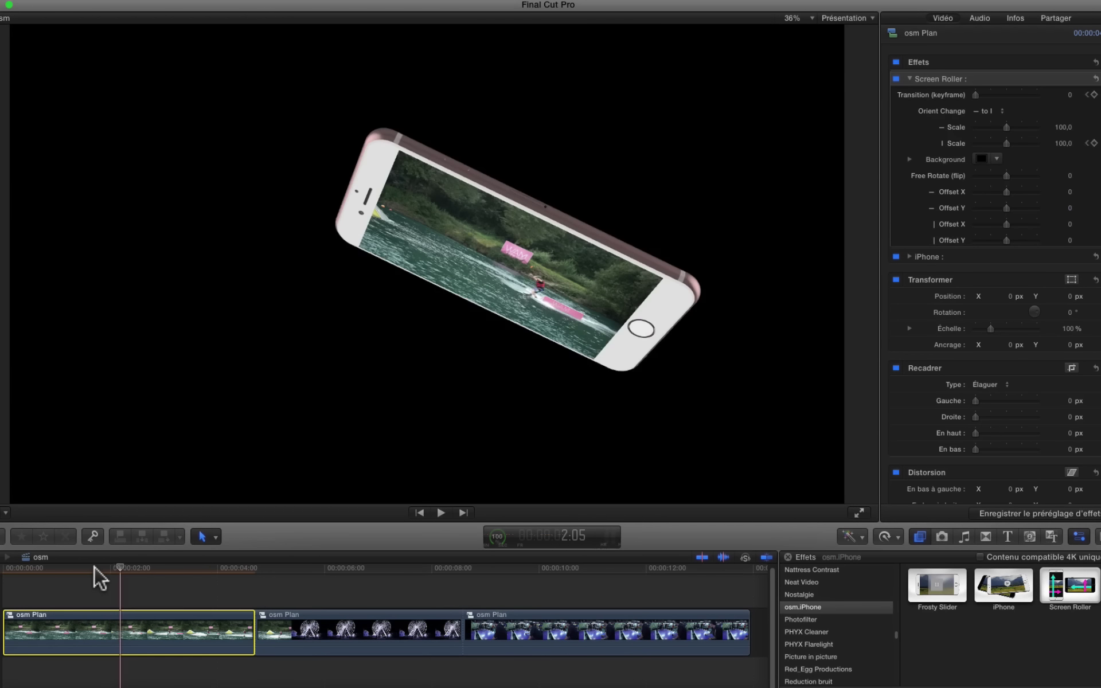
left_click_drag(94, 568, 138, 600)
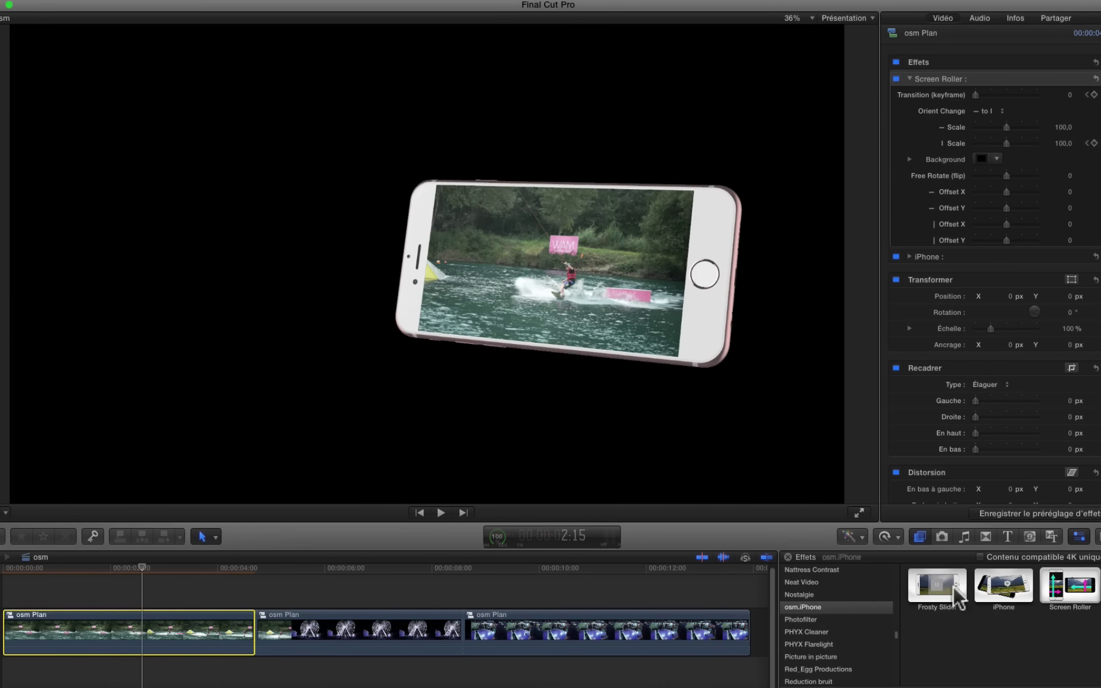
Go to the full-screen part of the third osm Plan segment and apply the osm.iPhone Frosty Slider effect to it.
left_click_drag(956, 596, 852, 241)
left_click_drag(143, 574, 665, 628)
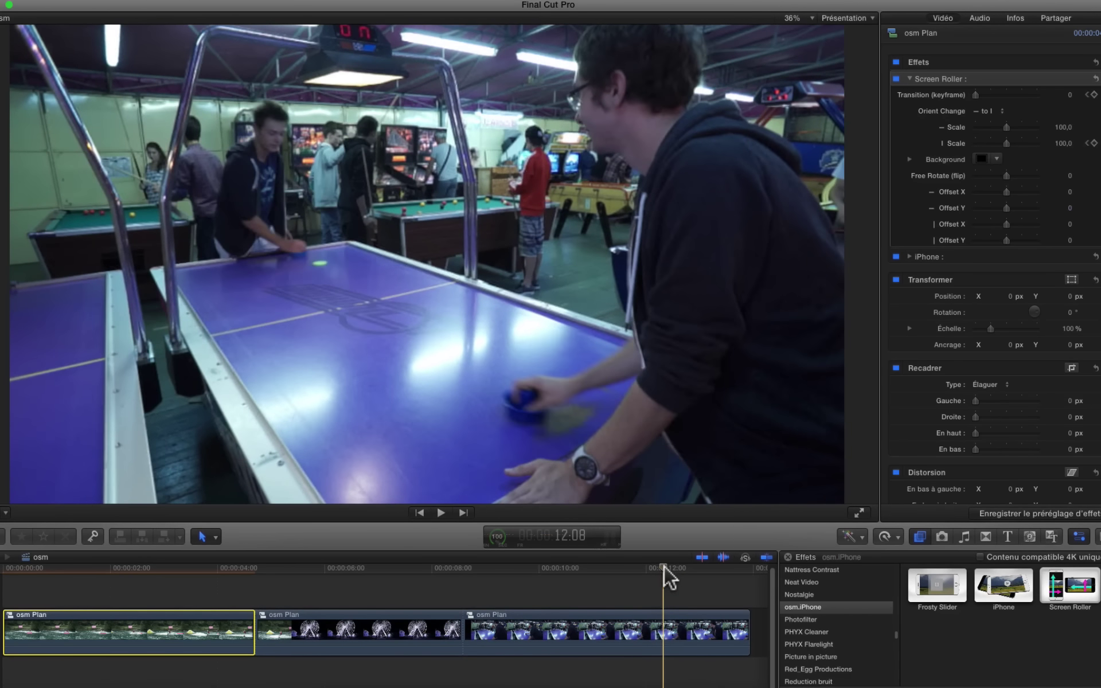
left_click_drag(665, 579, 639, 582)
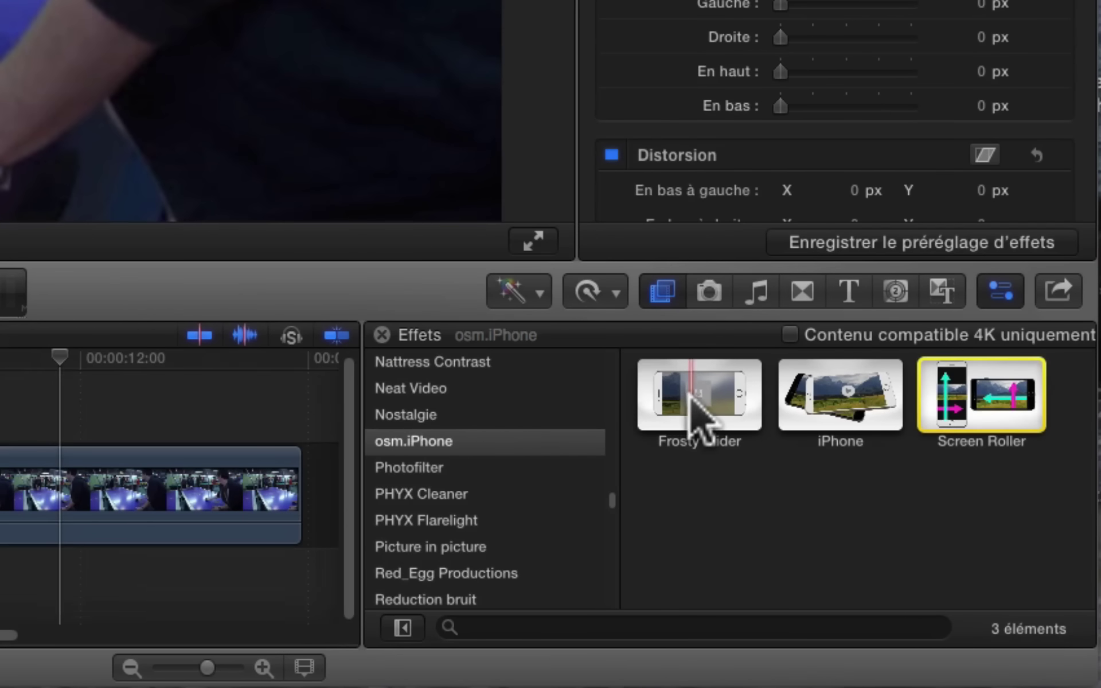
left_click_drag(648, 409, 7, 496)
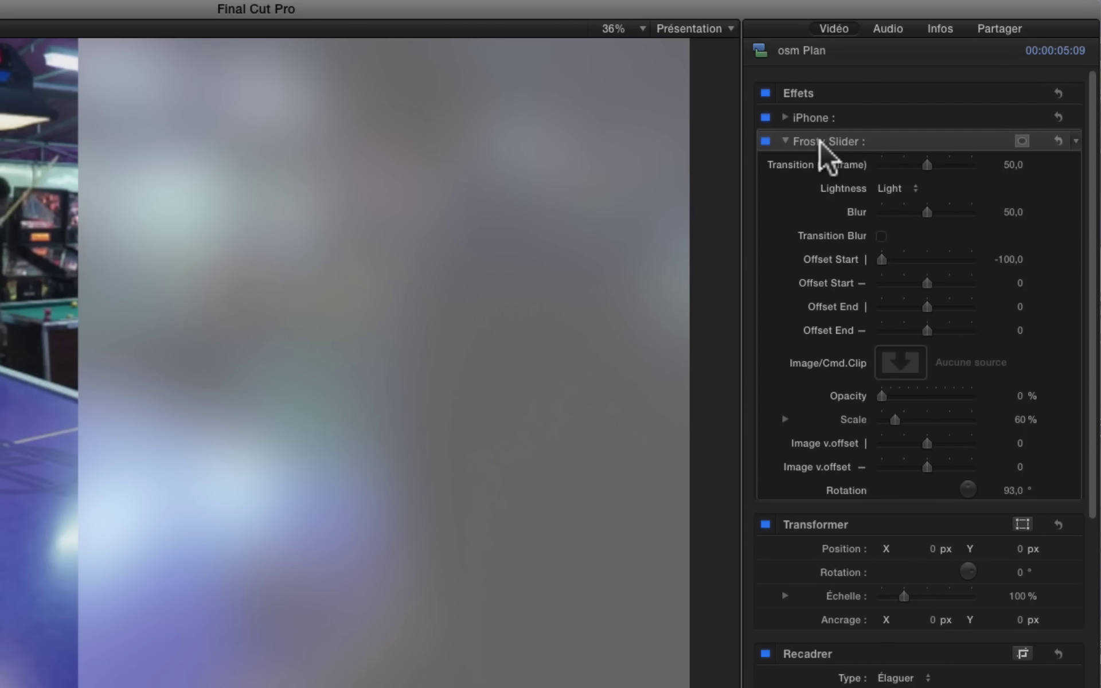
Place Frosty Slider above the iPhone effect and keyframe its Transition at 0.
left_click_drag(802, 140, 810, 110)
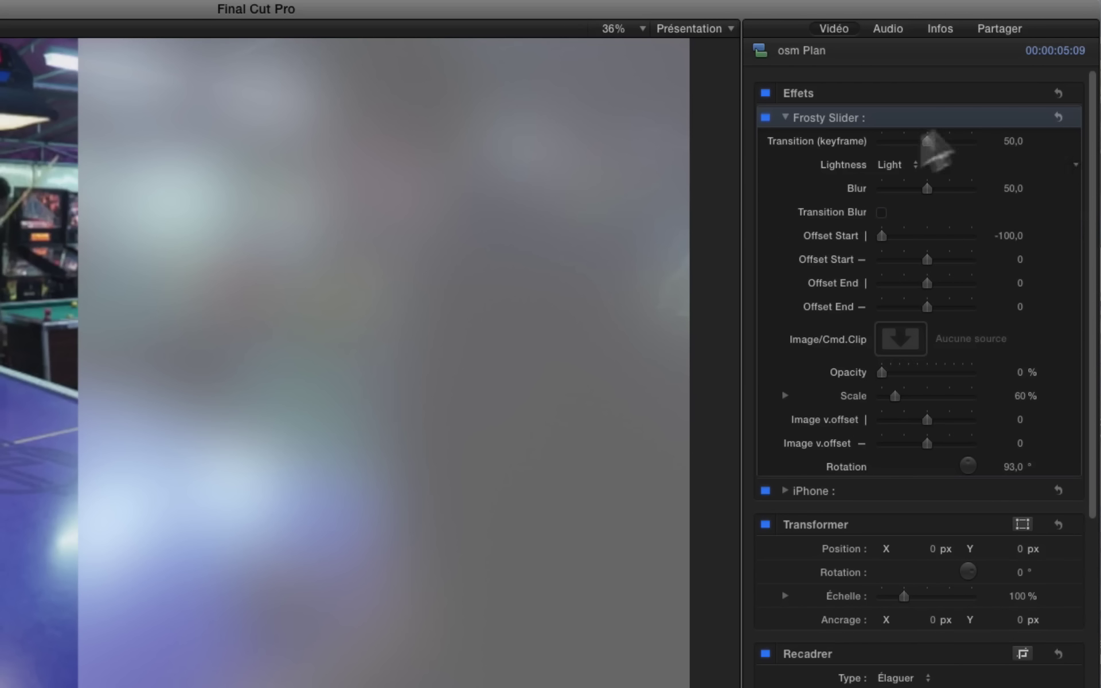
left_click_drag(926, 139, 872, 139)
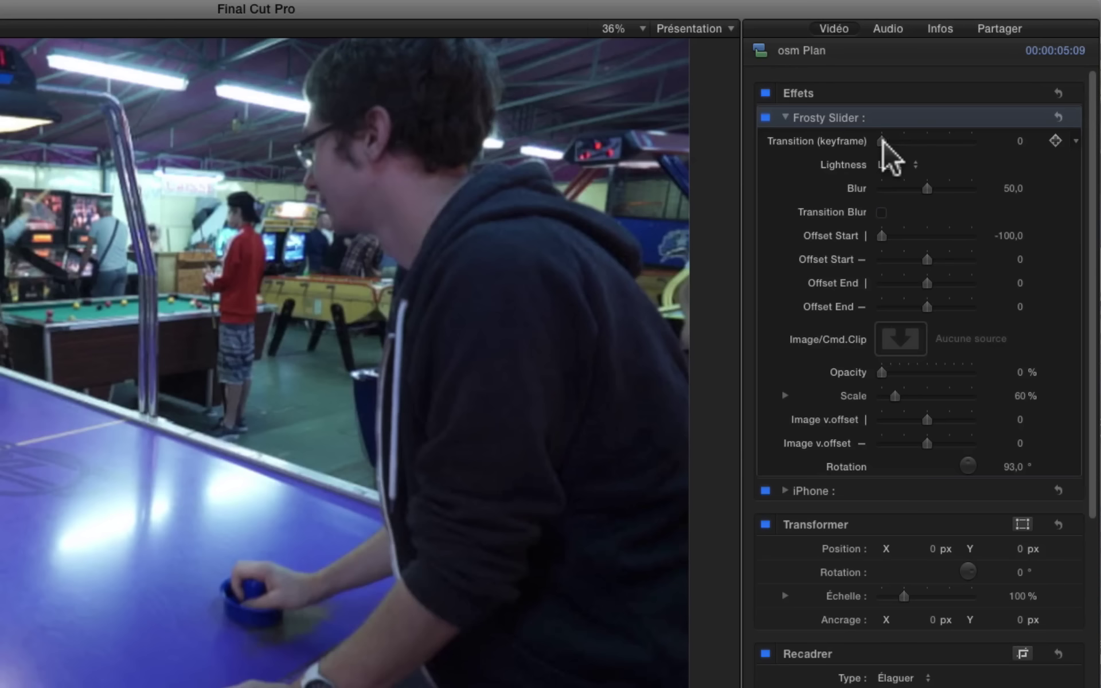
left_click(841, 143)
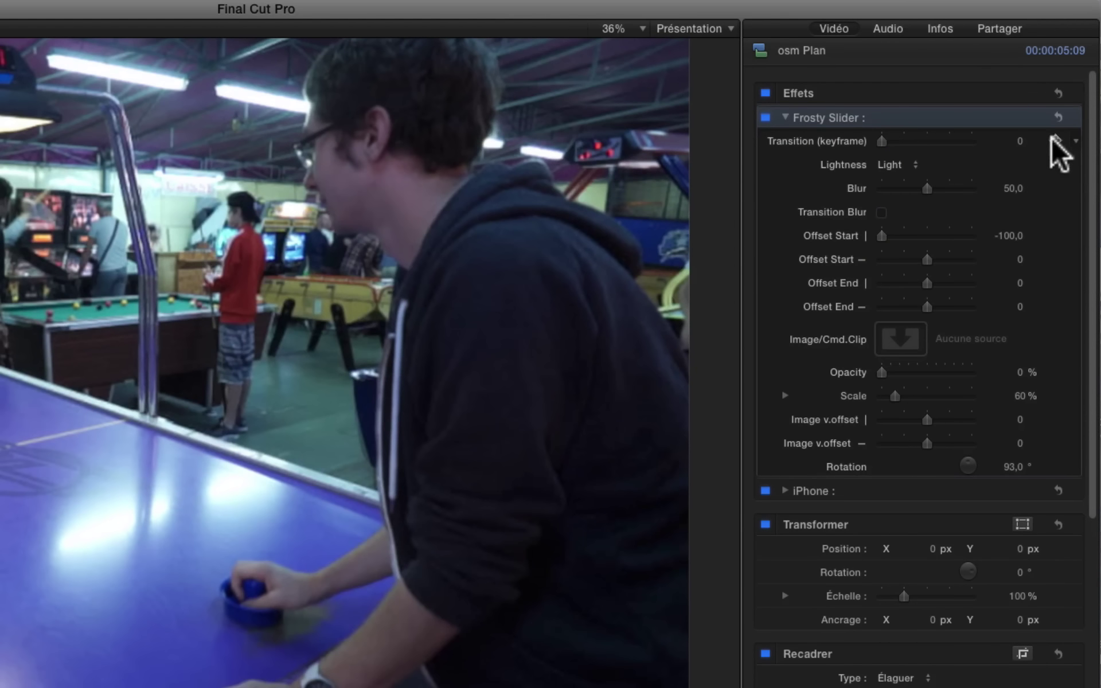
left_click(1054, 141)
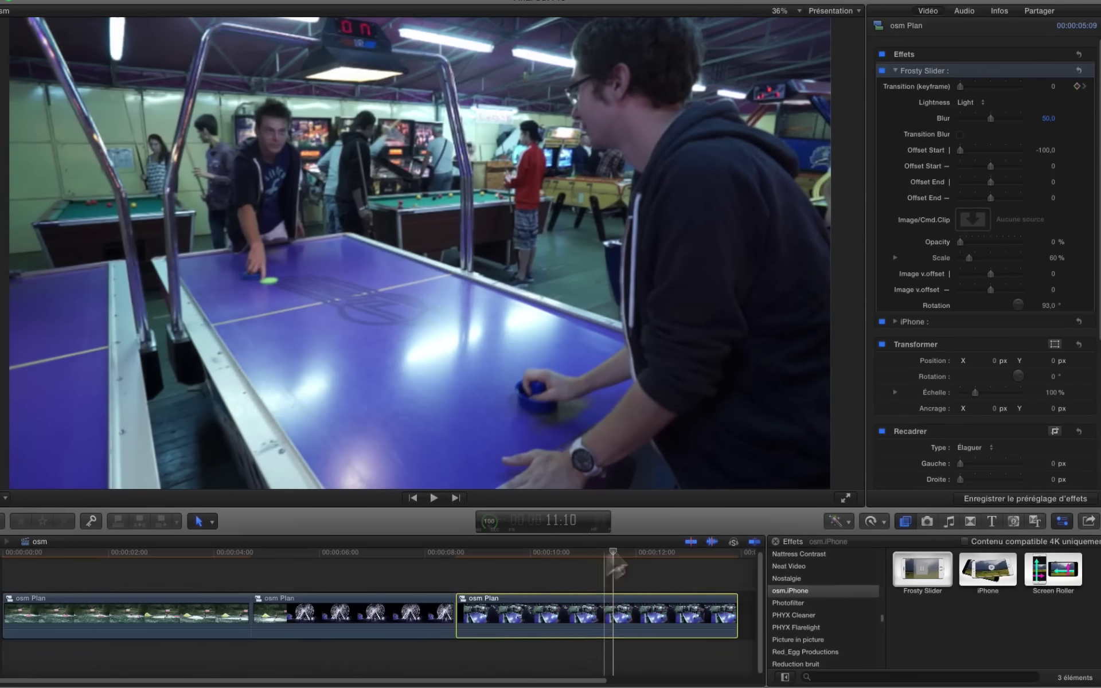
Keyframe Frosty Slider's Transition at 41,54 at 12:05 in the third segment.
left_click_drag(618, 555, 646, 552)
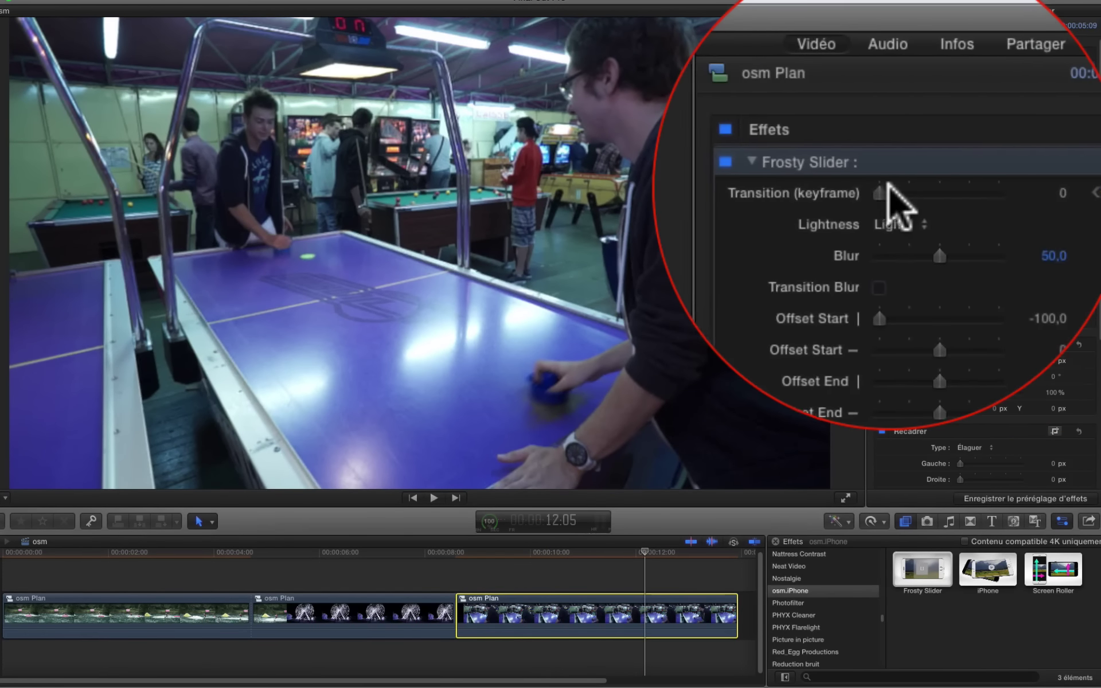
left_click_drag(889, 189, 886, 193)
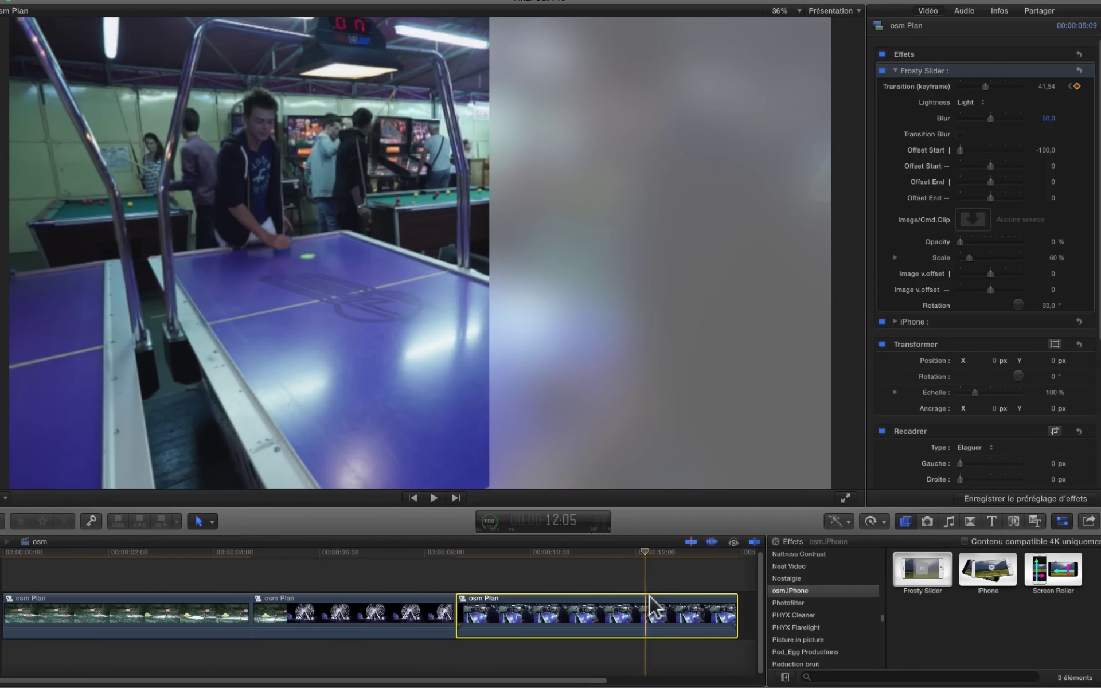
Step through the frames around 12:00 to review how the frosted panel slides in.
key("j")
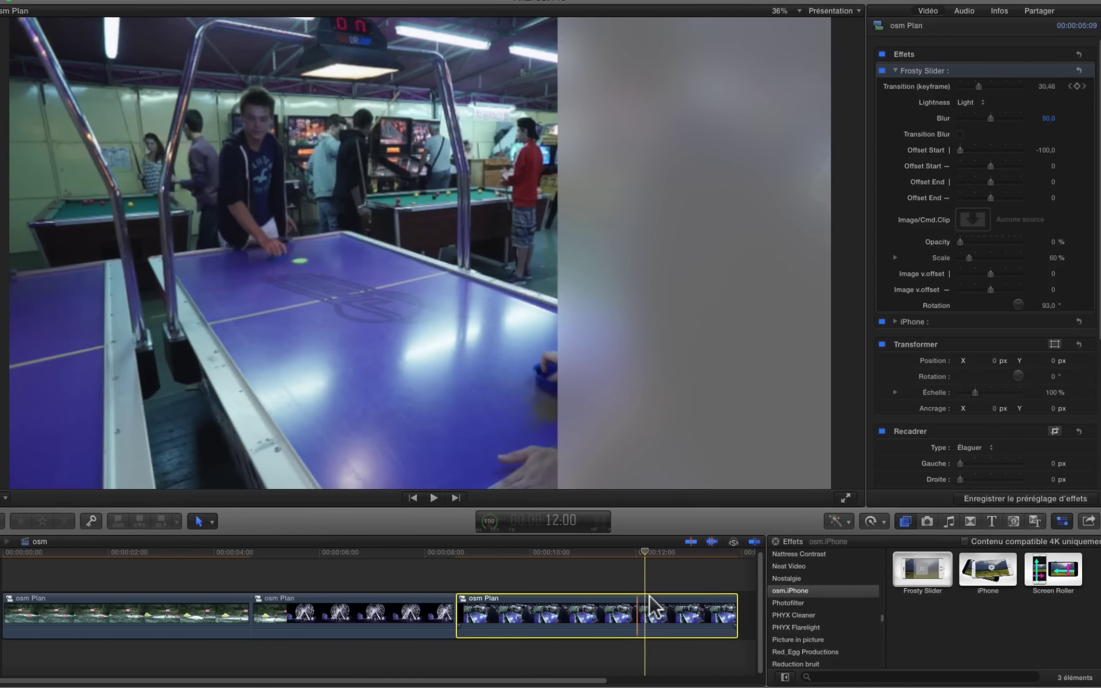
key("Right")
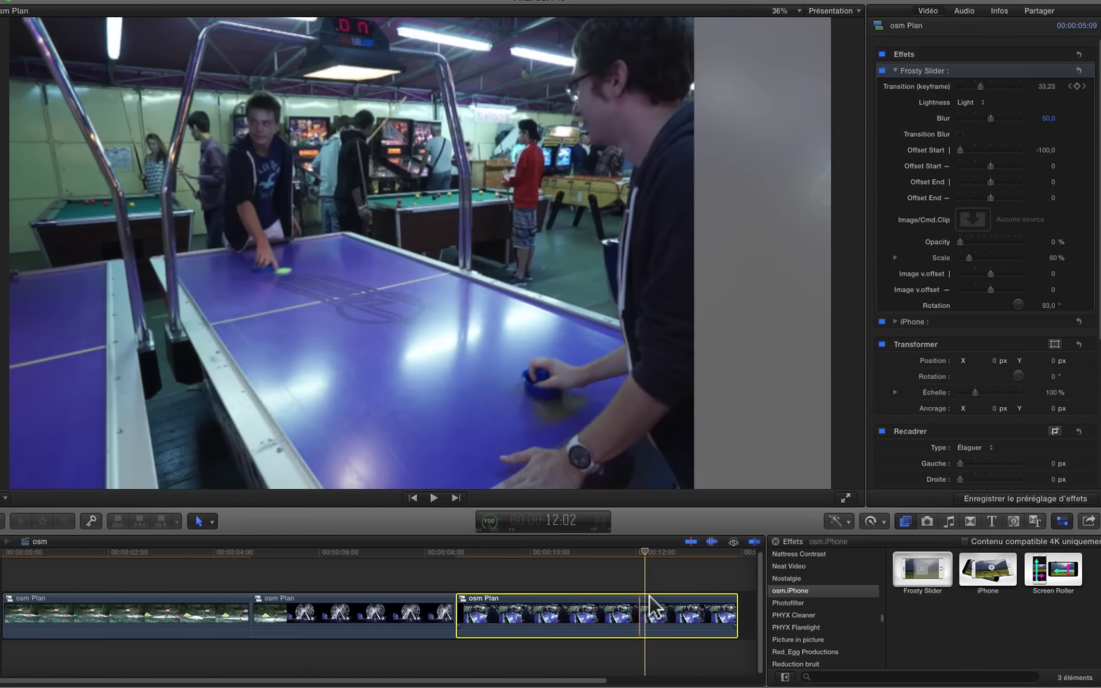
key("Right")
key("Right")
key("Right")
key("Right")
key("Right")
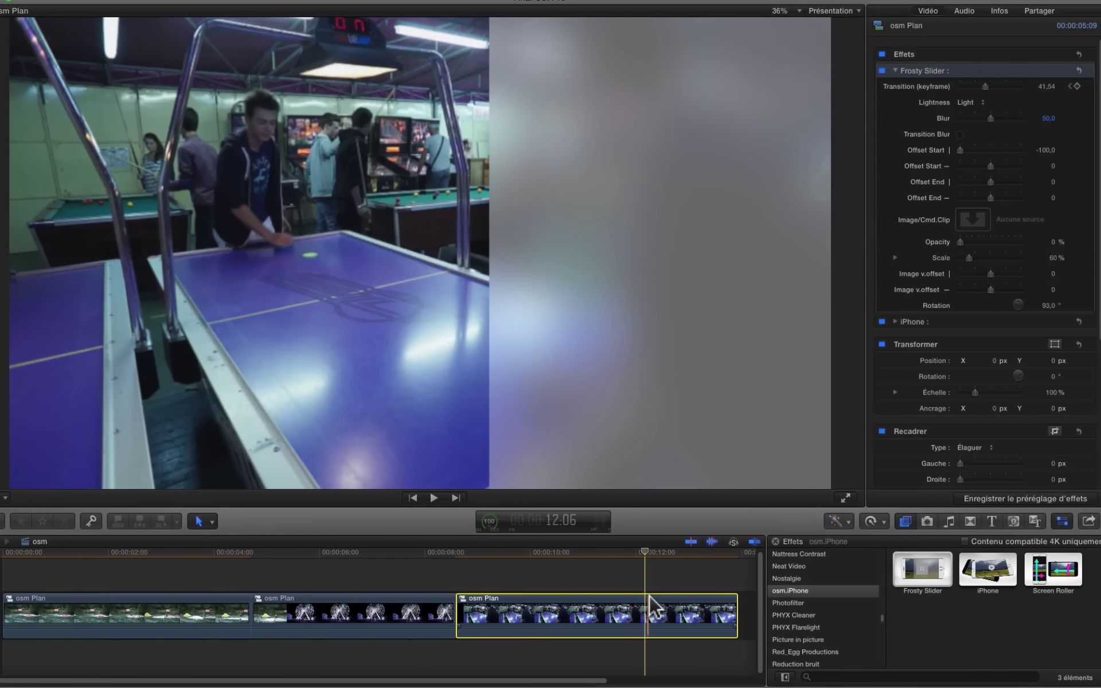
Assign the second osm Plan segment's Ferris wheel iPhone shot at 7:00 as Frosty Slider's Image/Cmd.Clip source.
left_click(981, 232)
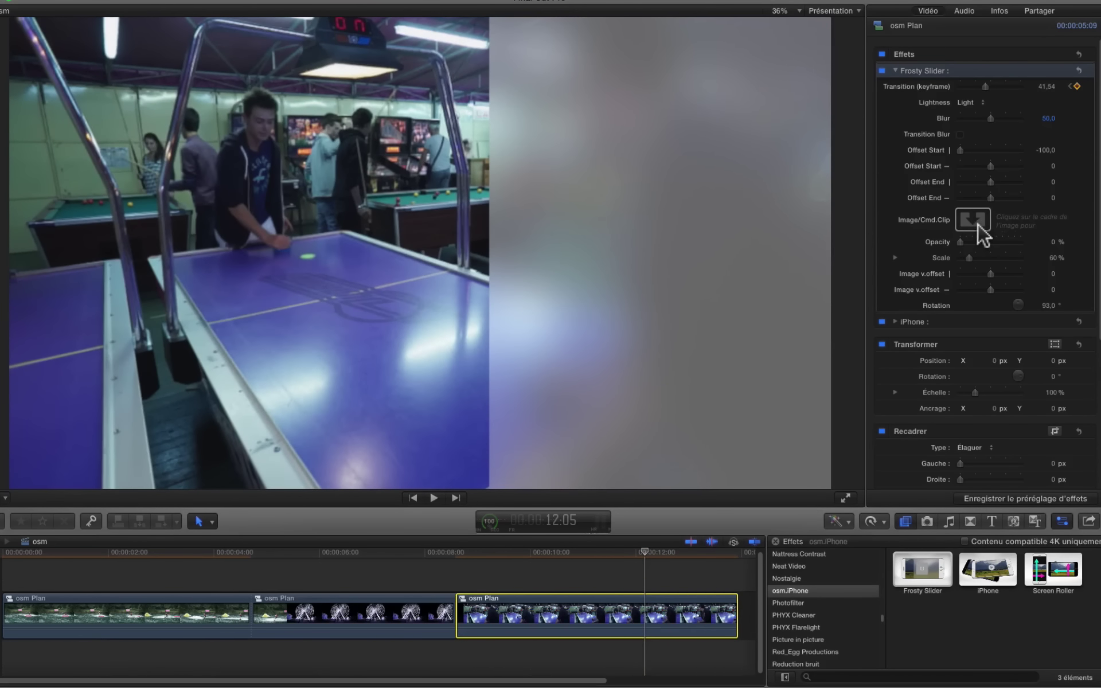
left_click(976, 221)
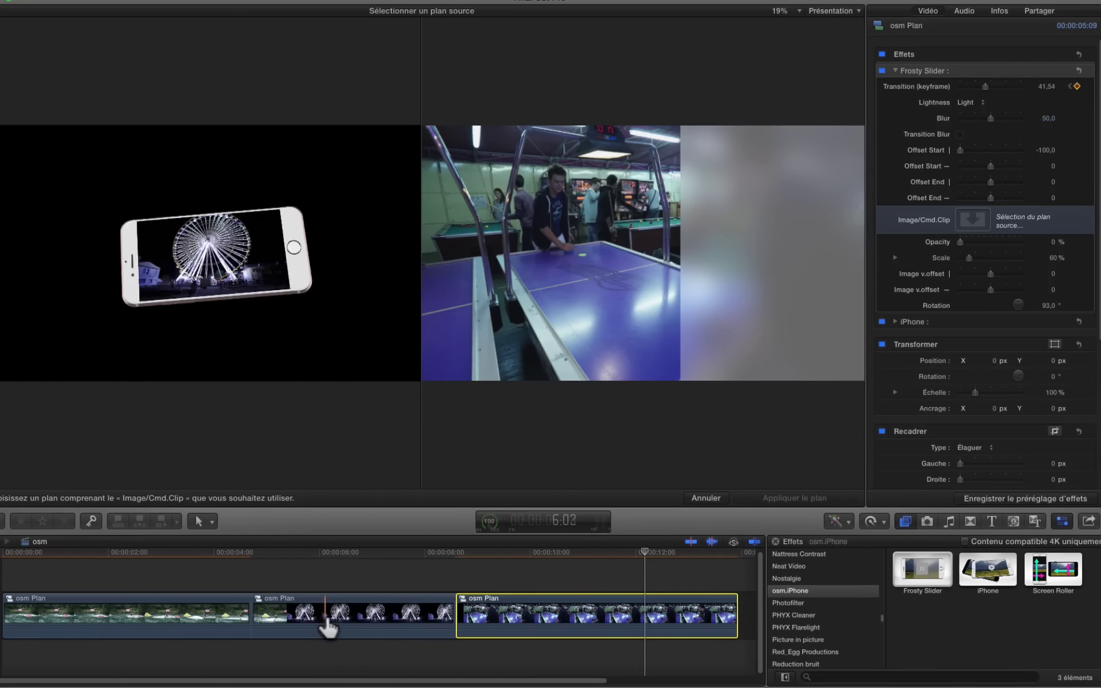
left_click(372, 622)
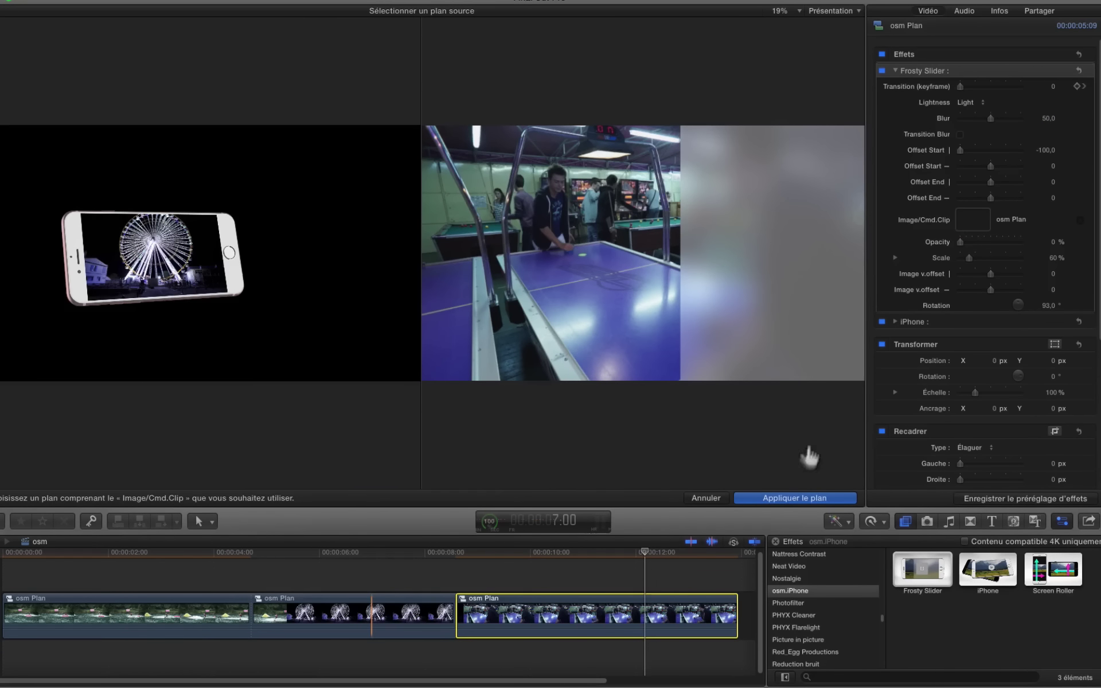
left_click(781, 499)
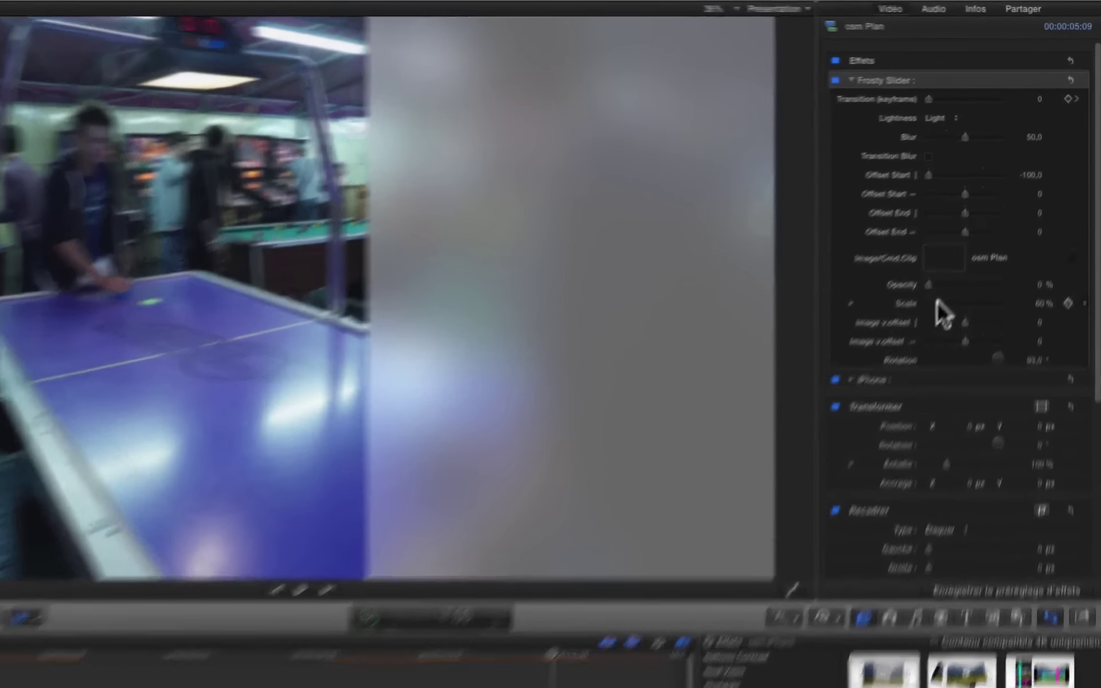
Set Frosty Slider's image Opacity to 100%, Scale to 127%, vertical-bar Image v.offset to 29,33 and horizontal-dash Image v.offset to 22,59.
left_click_drag(968, 264, 986, 264)
left_click_drag(949, 344, 958, 349)
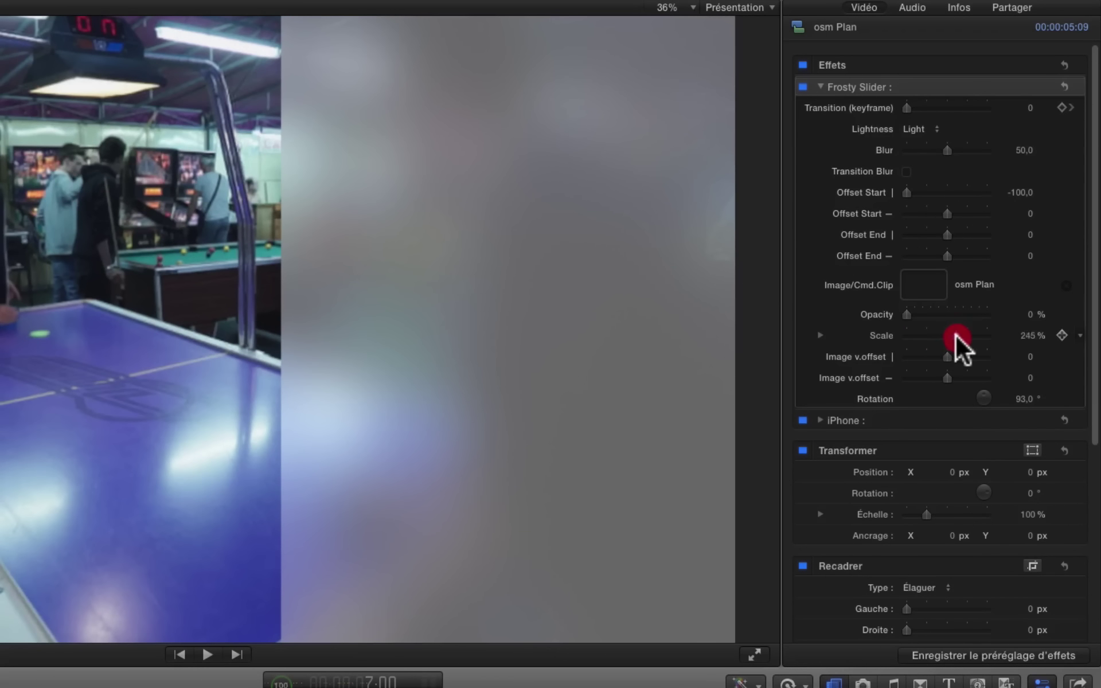
left_click_drag(907, 314, 988, 315)
left_click_drag(928, 337, 940, 335)
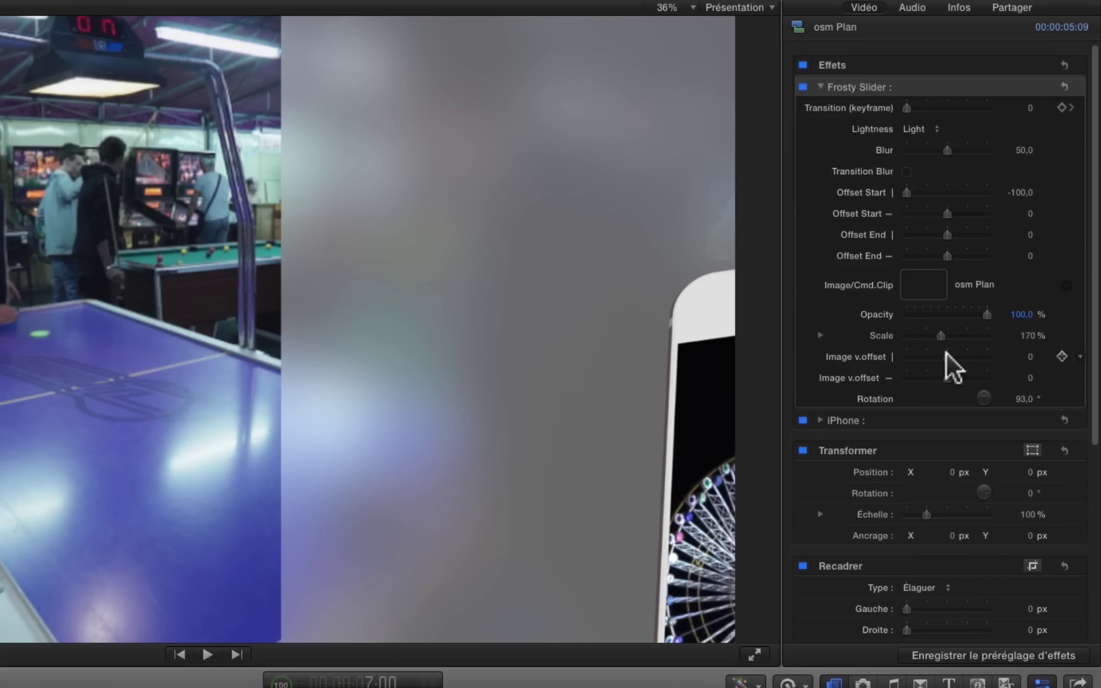
left_click_drag(946, 356, 946, 356)
left_click_drag(958, 359, 964, 361)
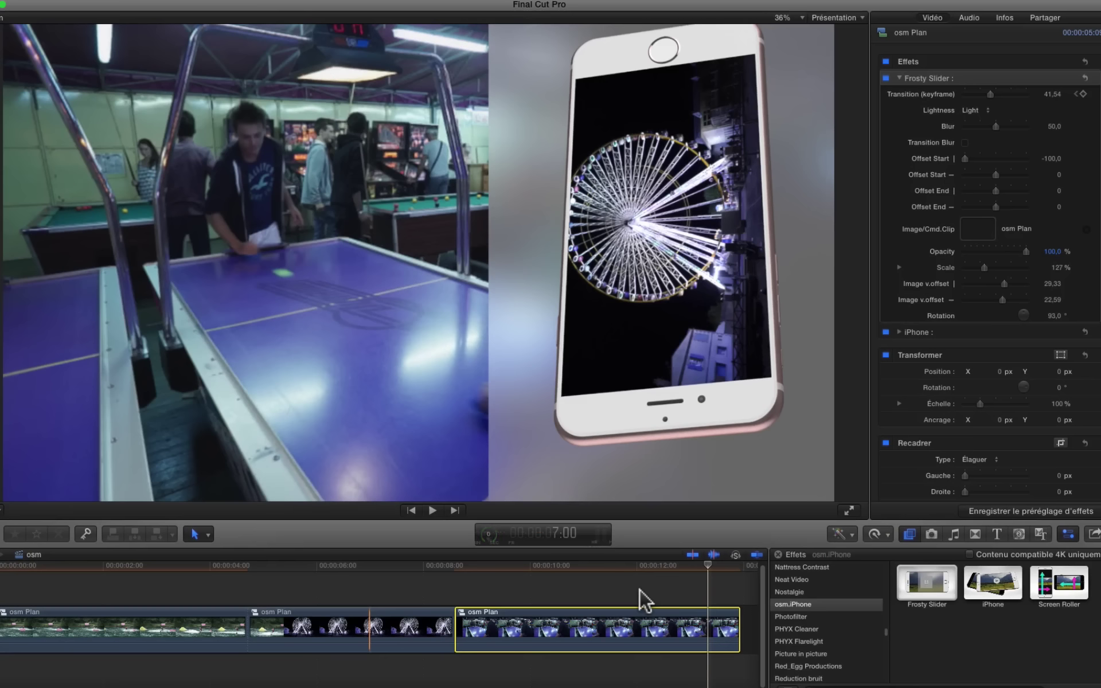
Play the osm project from the beginning to review the complete iPhone animation.
left_click(40, 681)
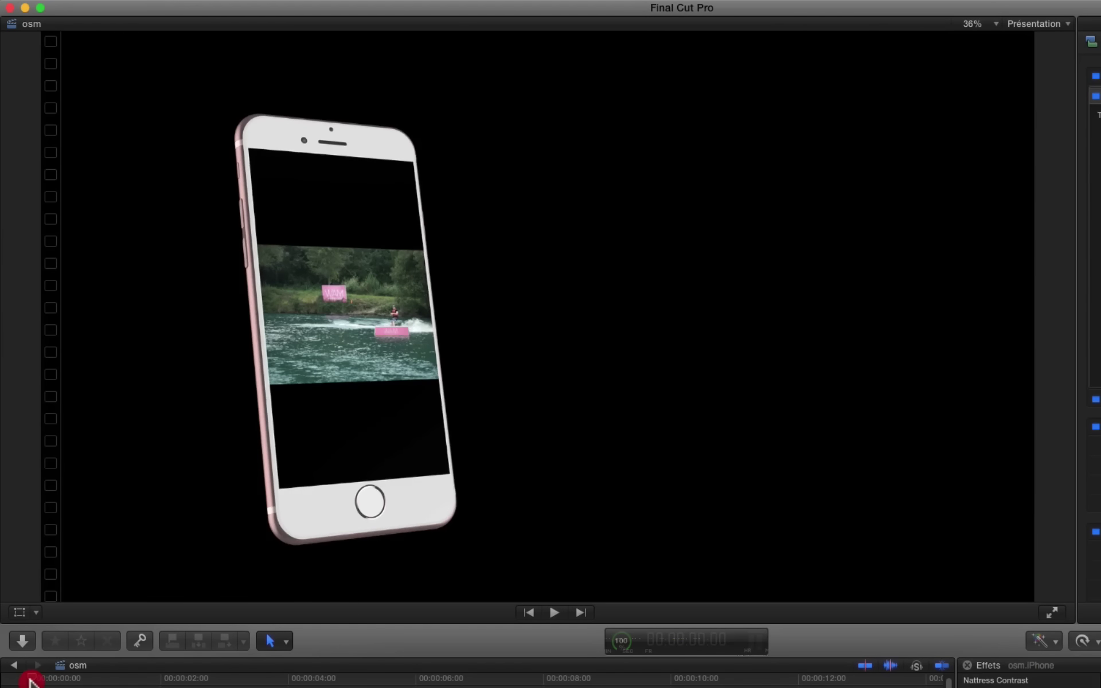
key("space")
left_click(33, 682)
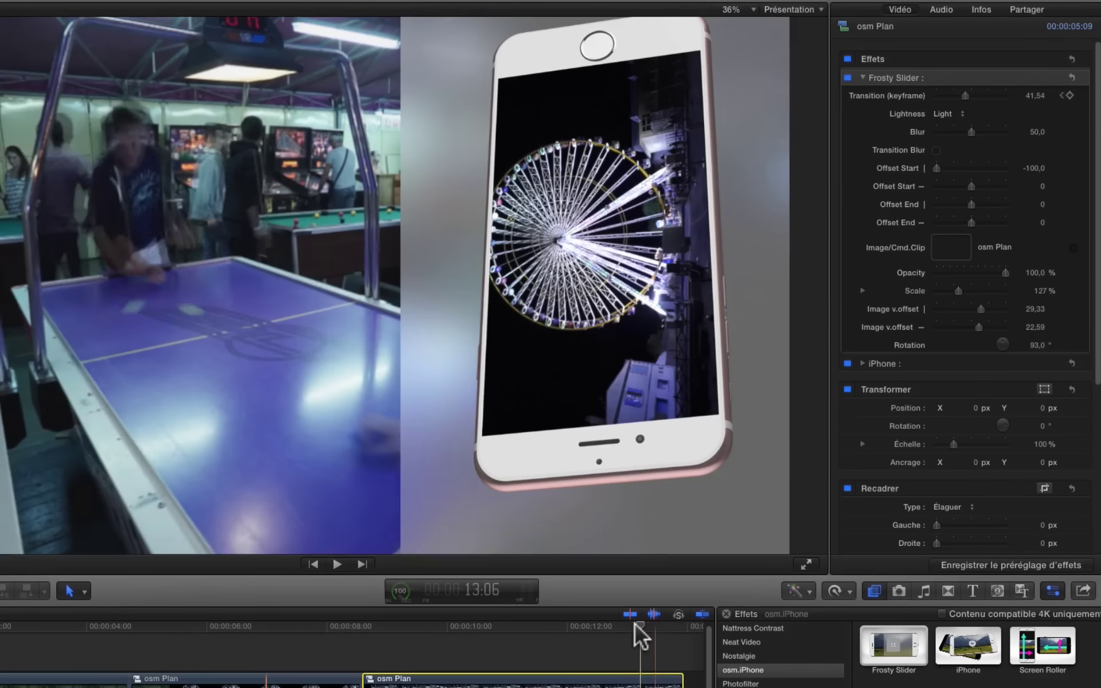
At 13:03 in the third segment, set Frosty Slider's Lightness to Dark and its Blur to 33,94.
left_click(635, 633)
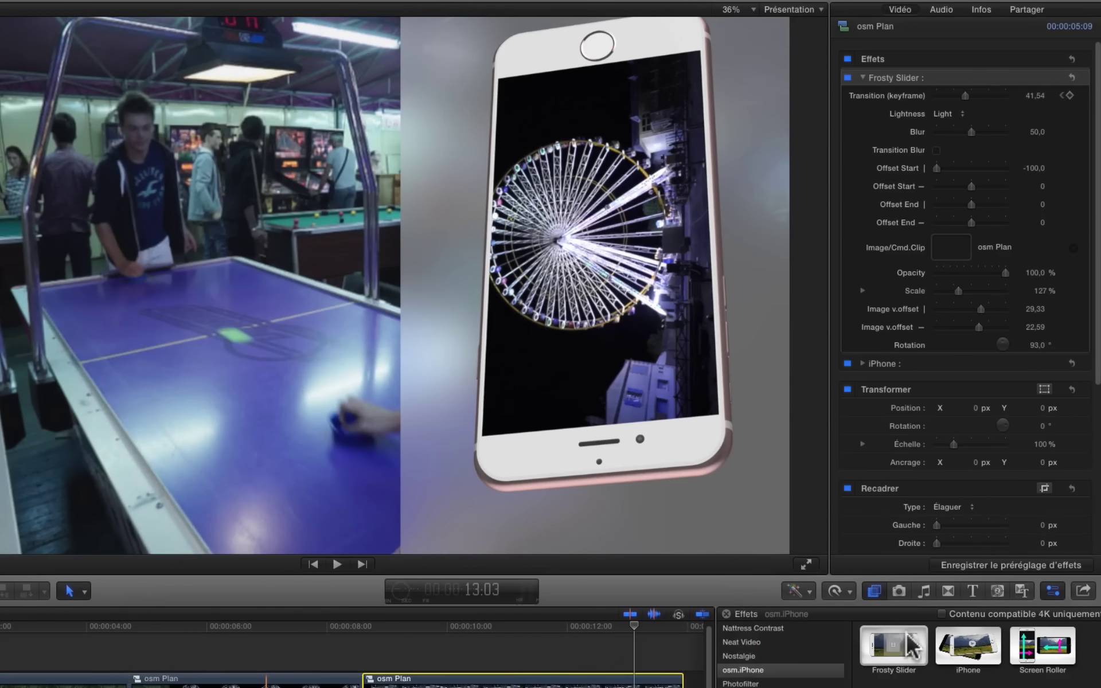
left_click(907, 637)
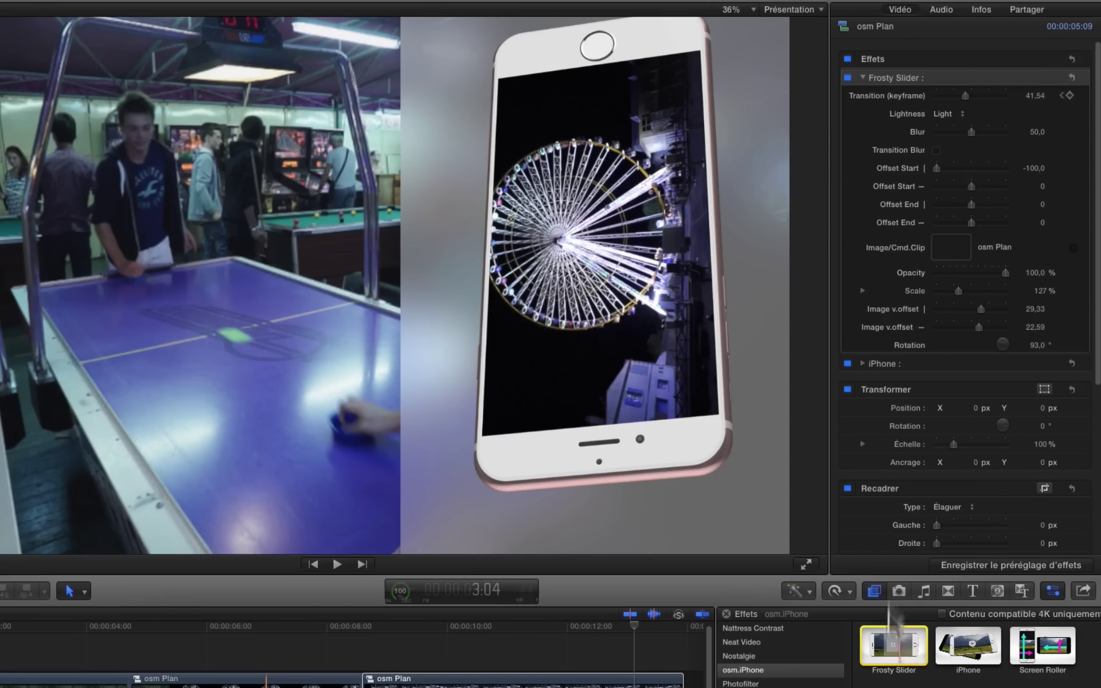
left_click(939, 114)
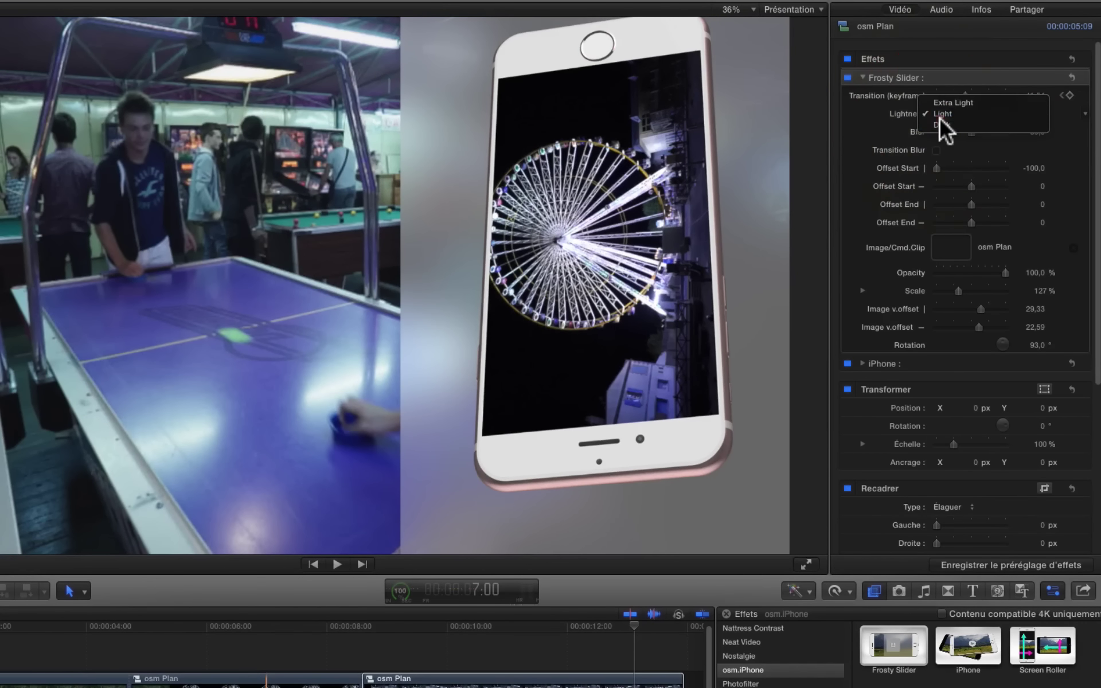
left_click(940, 120)
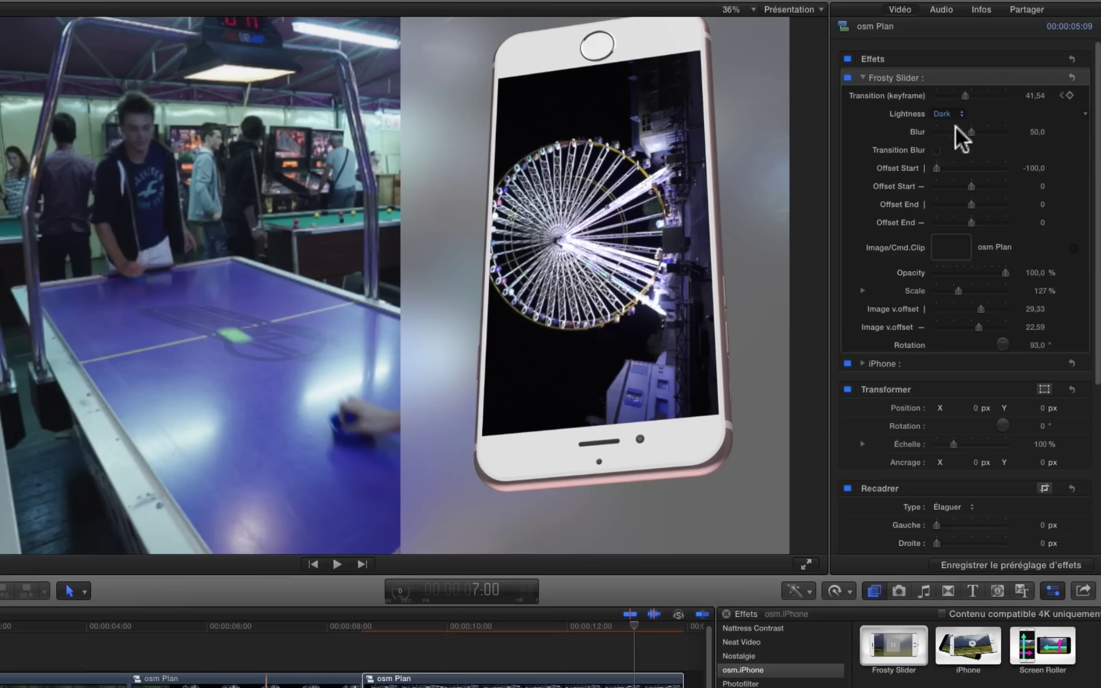
left_click_drag(975, 130, 962, 132)
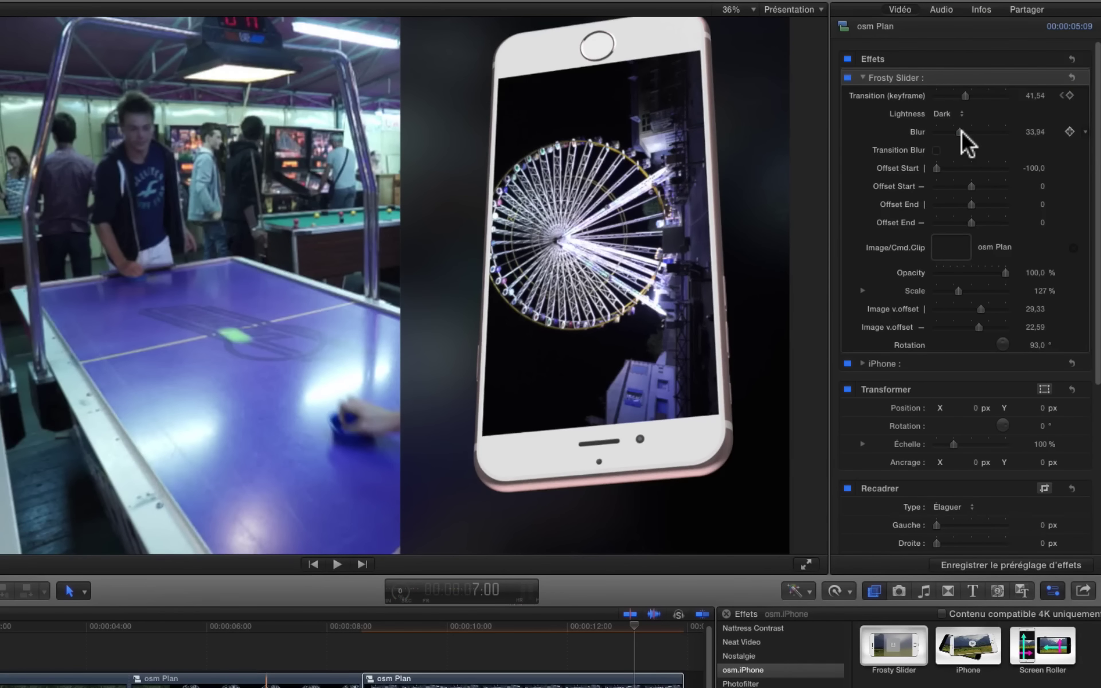